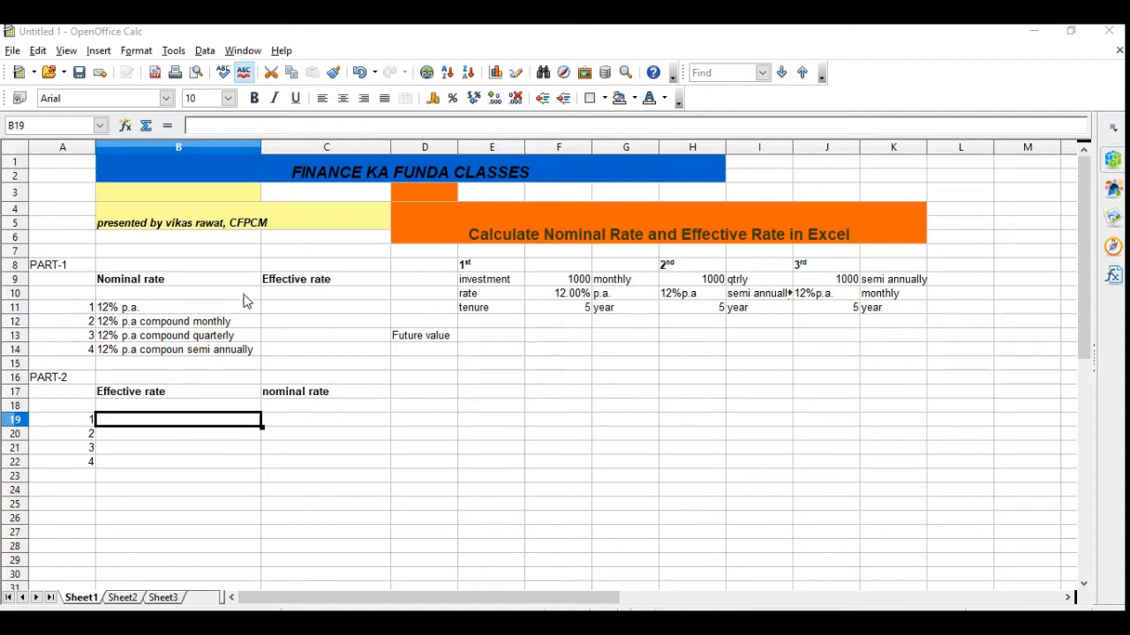
Enter 12.00% in C11 as the effective rate for the 12% p.a. nominal rate
left_click(279, 316)
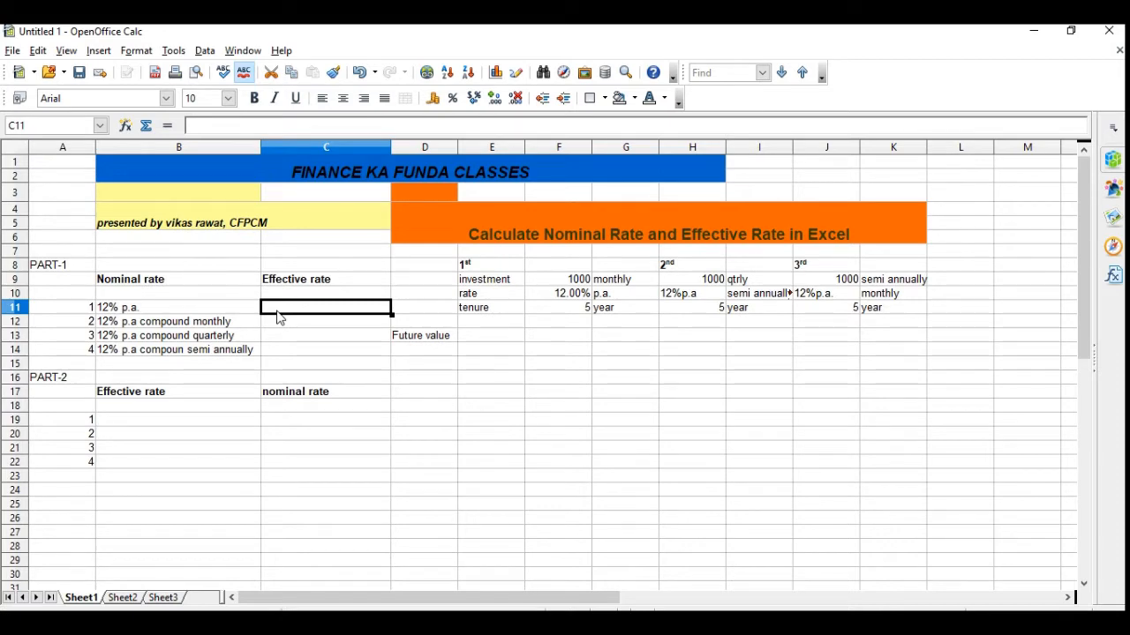
type("12")
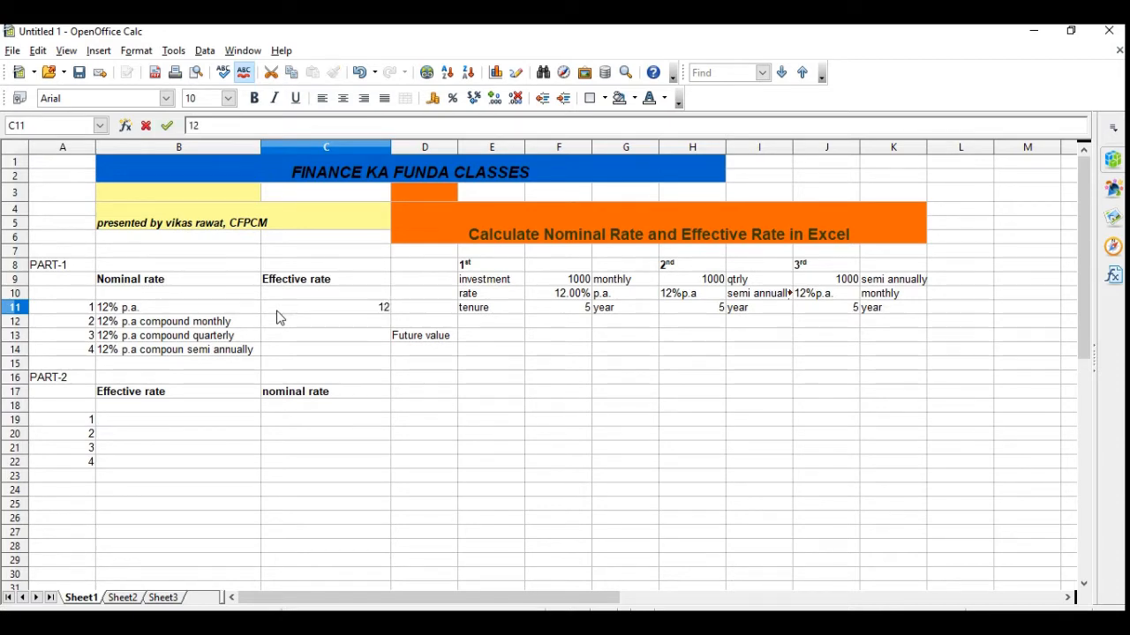
type(".00%")
key("Return")
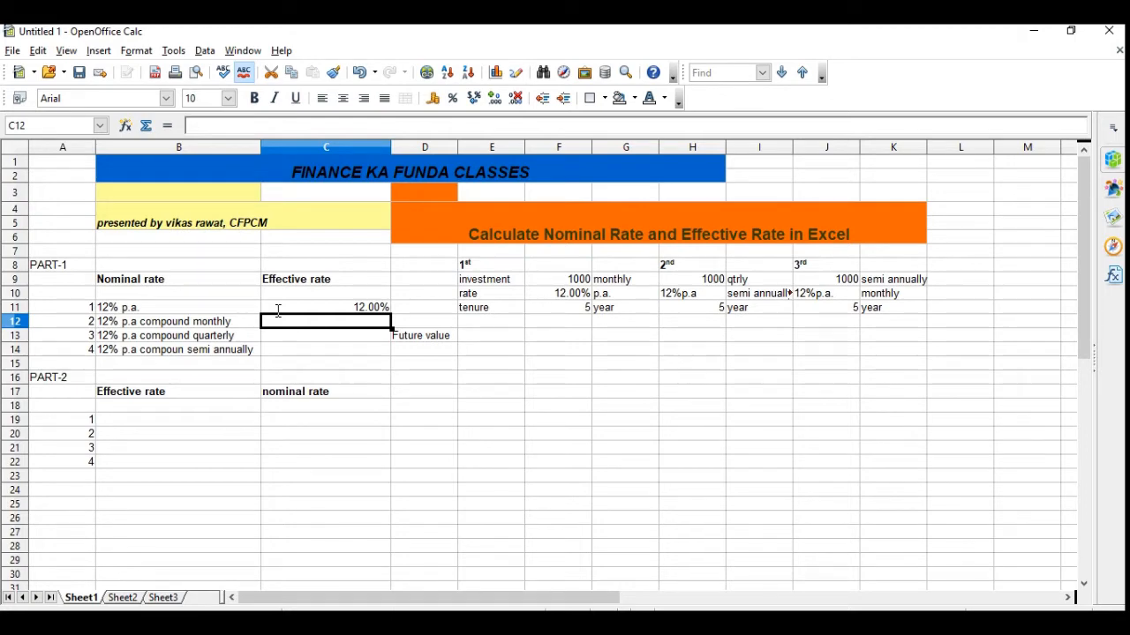
Calculate the effective rate for monthly compounding in C12 with the formula =EFFECTIVE(12%;12)
type("=EFF")
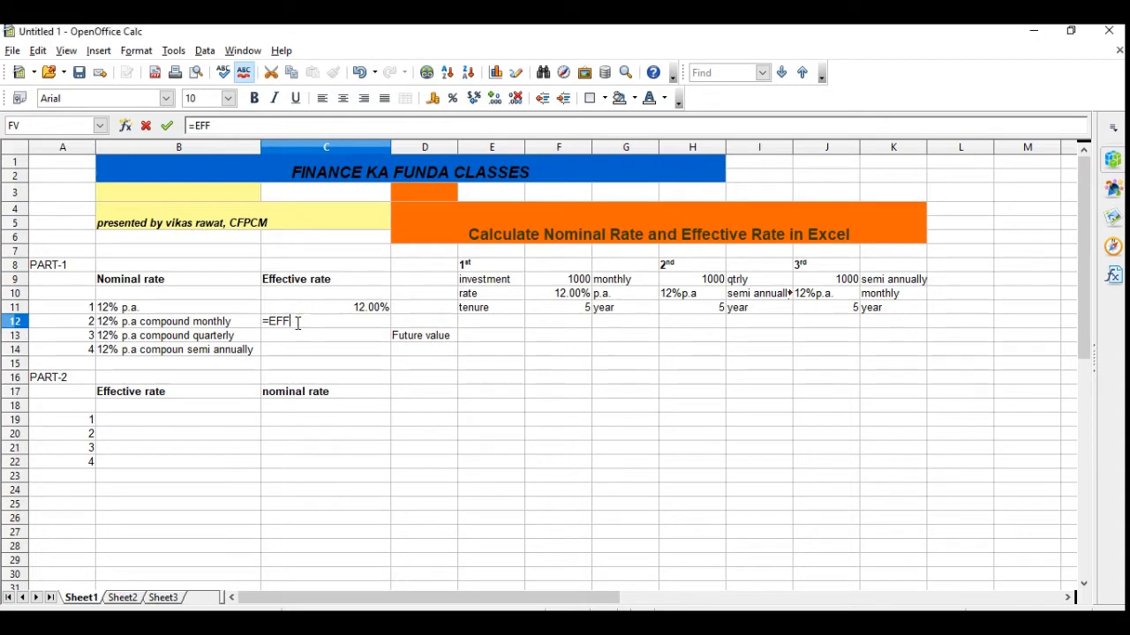
type("T")
key("BackSpace")
type("C")
key("BackSpace")
key("BackSpace")
key("BackSpace")
type("FFE")
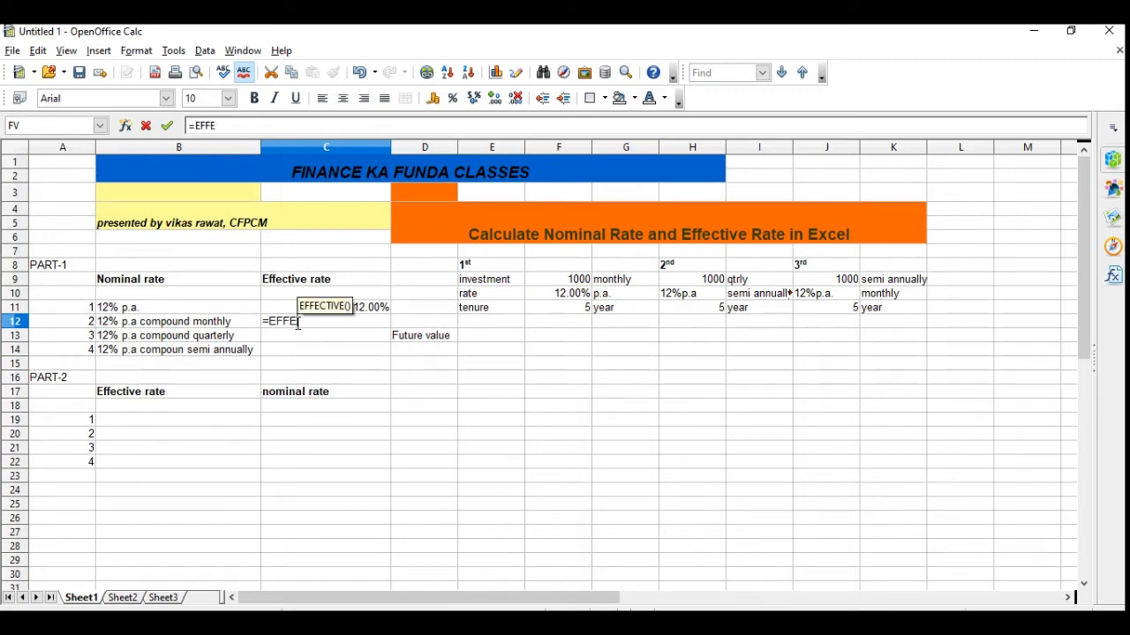
type("CTI")
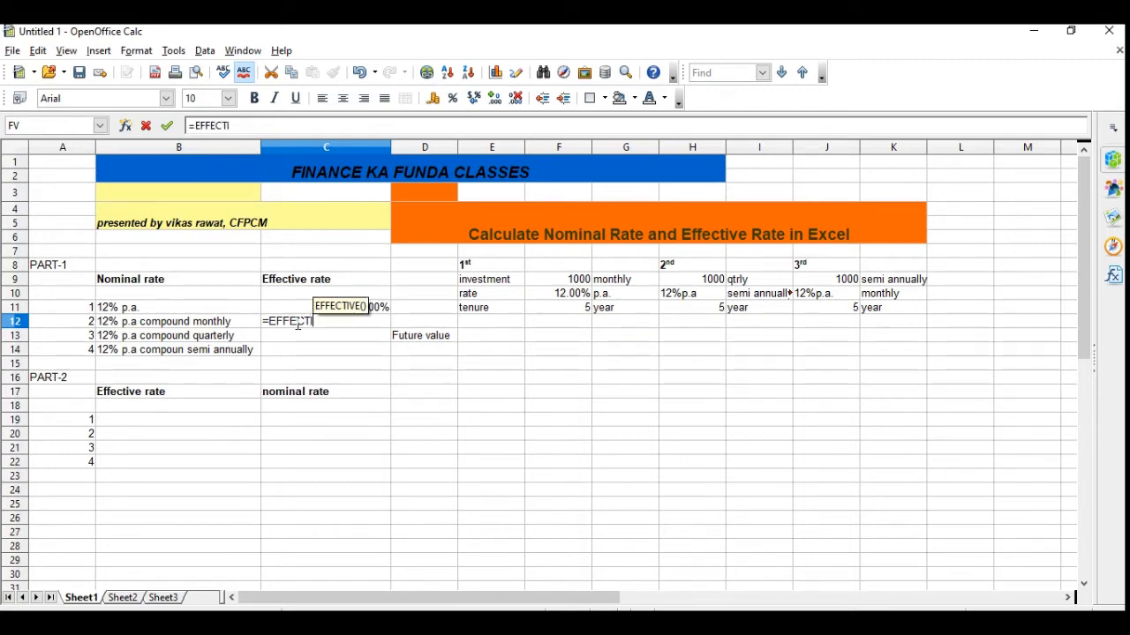
type("VE(")
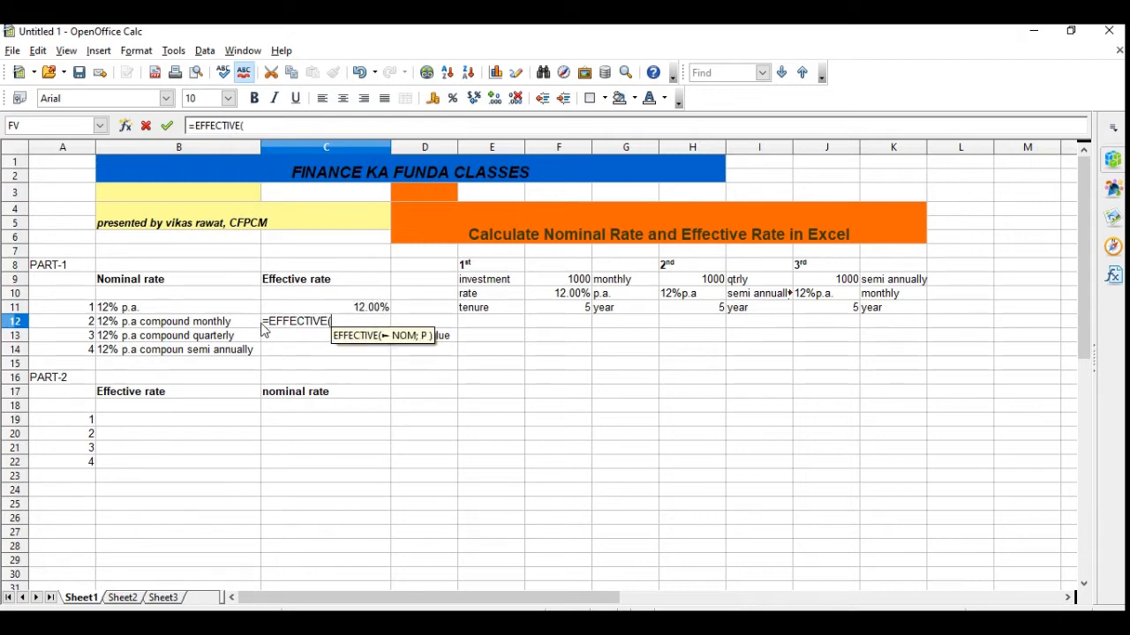
type("12%")
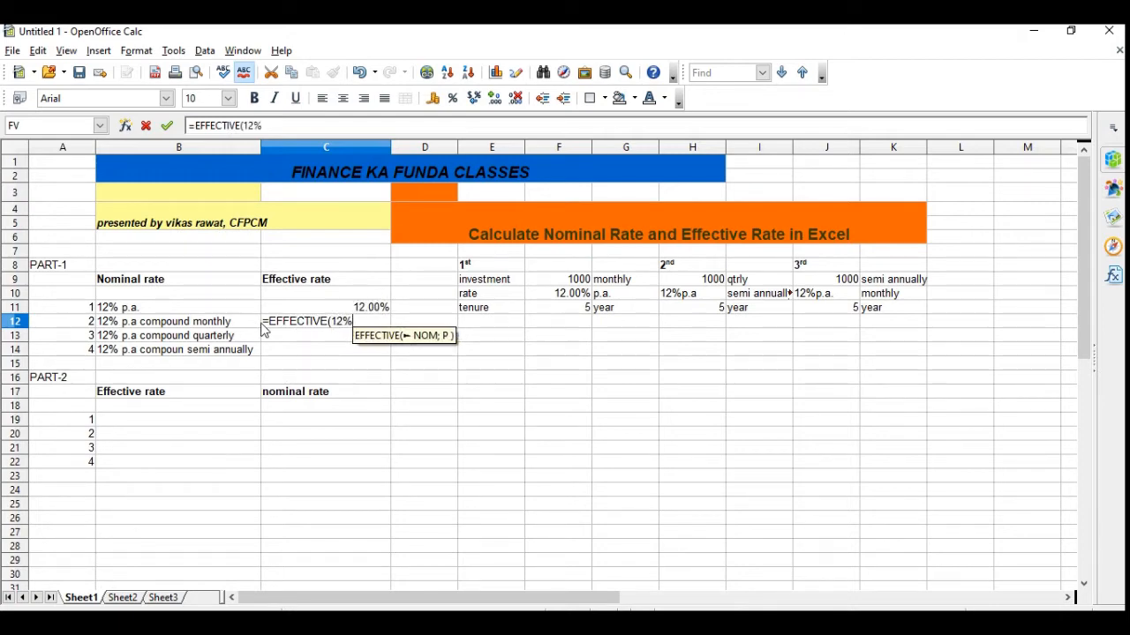
type(";")
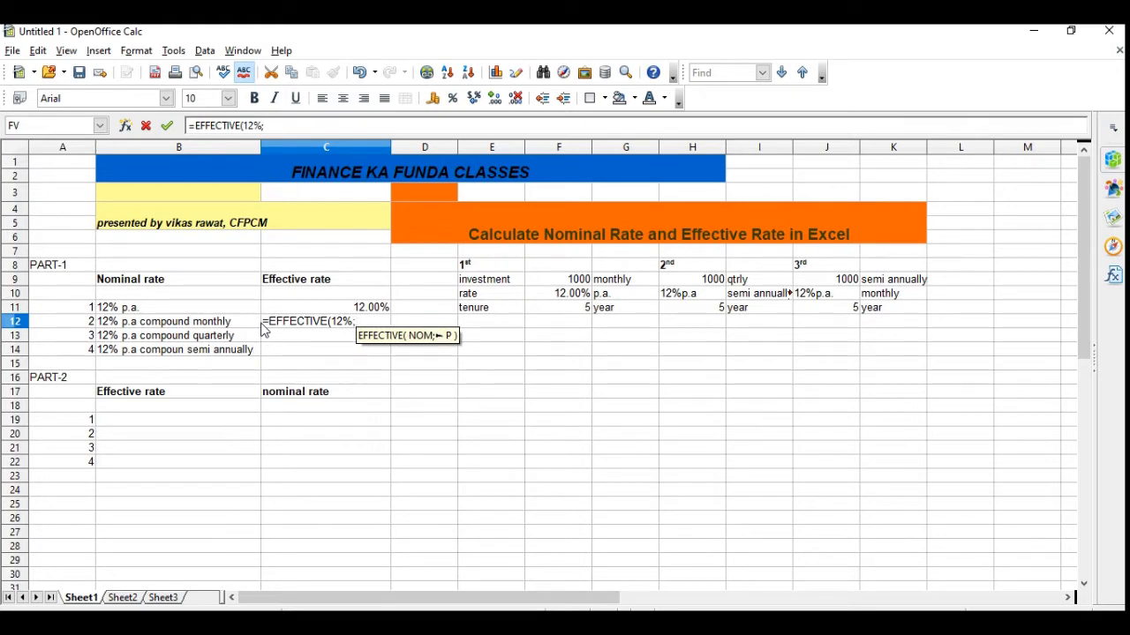
type("12")
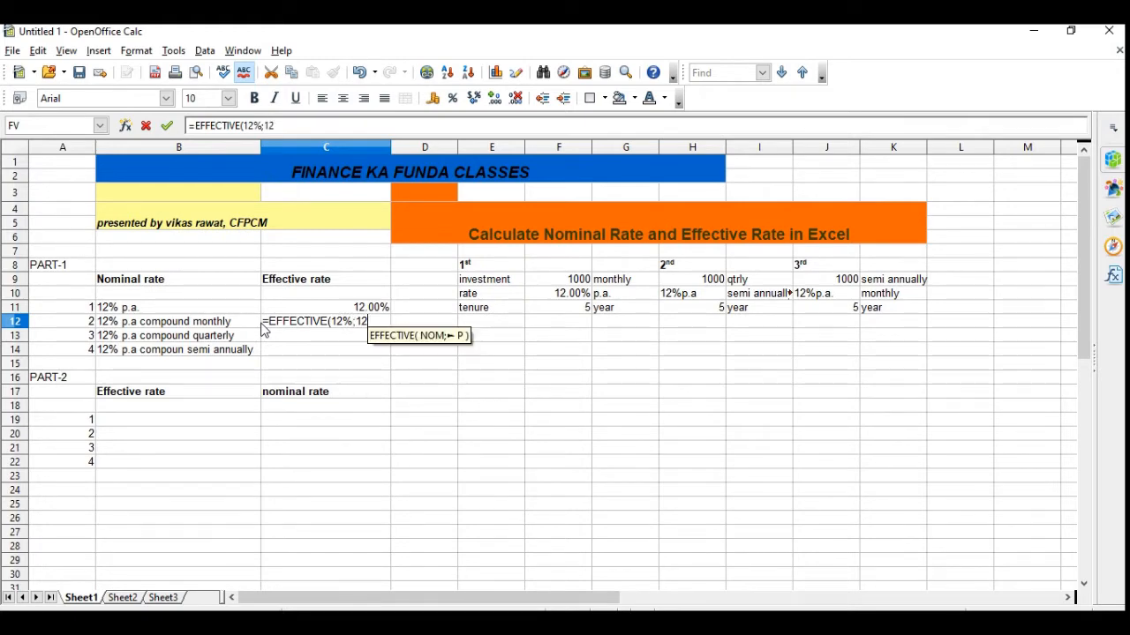
type(")")
key("Return")
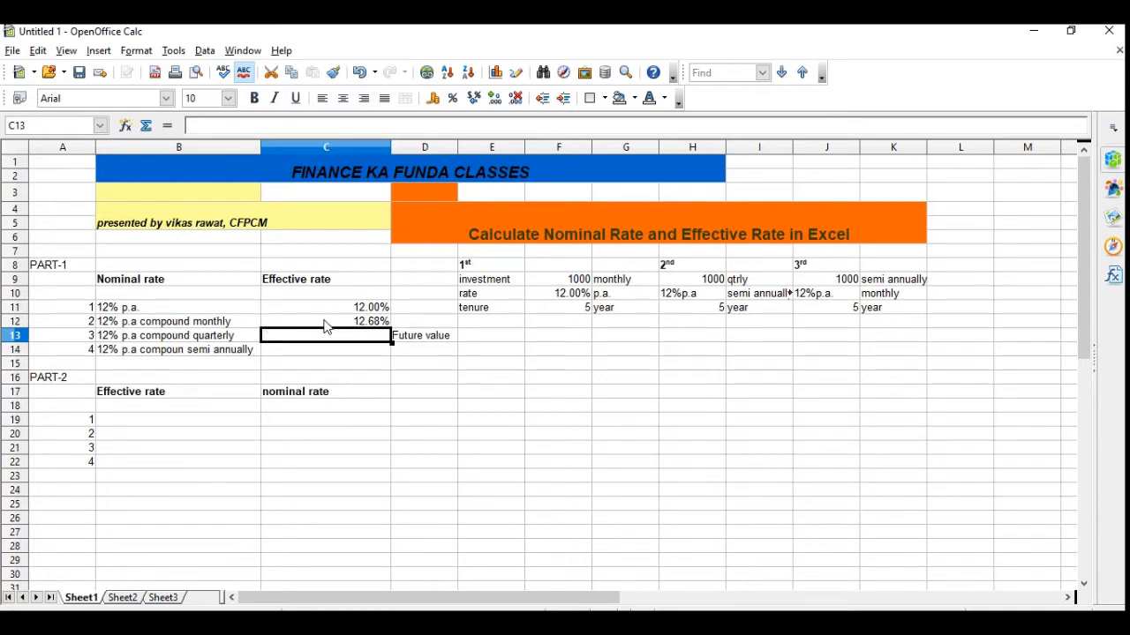
Calculate the effective rate for quarterly compounding in C13 with the formula =EFFECTIVE(12%;4)
type("=")
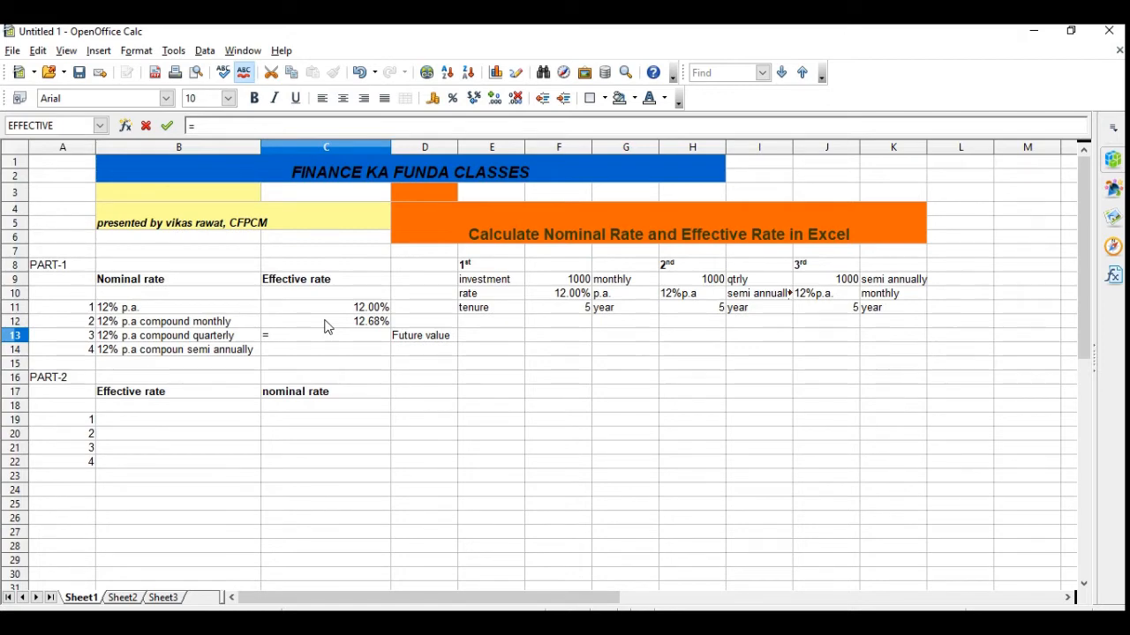
type("EFFECTIVE")
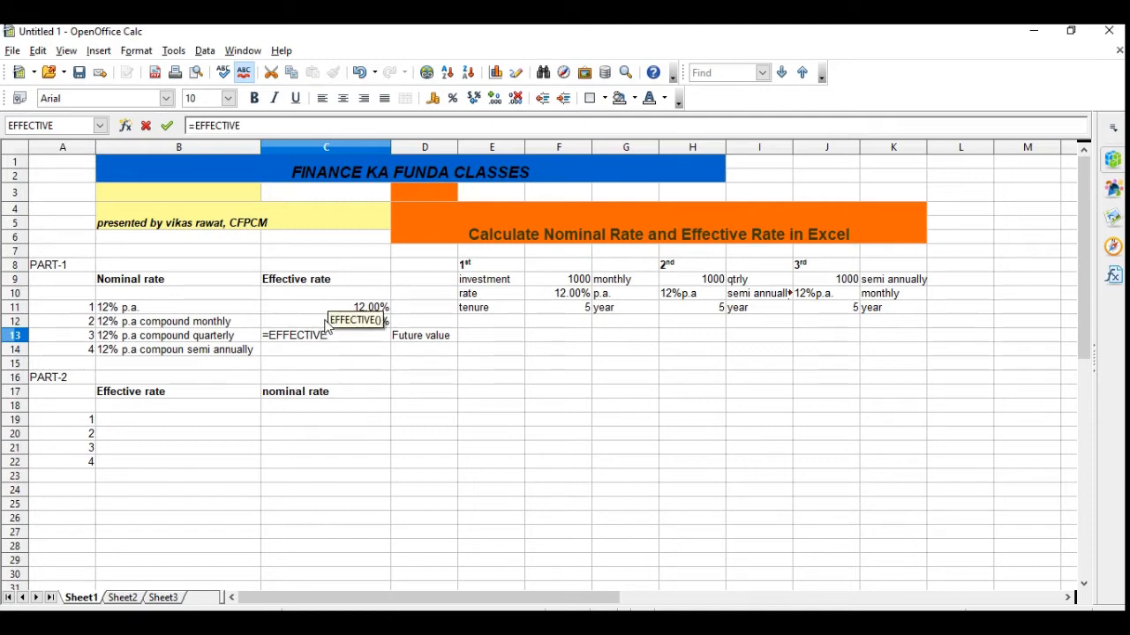
type("(12%")
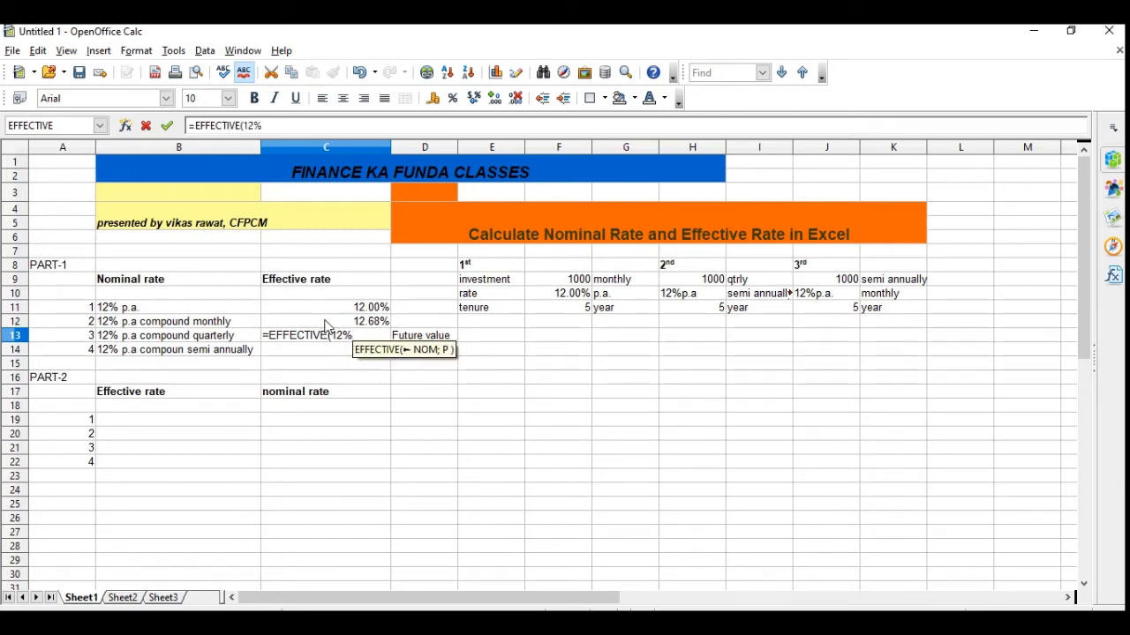
type(";4)")
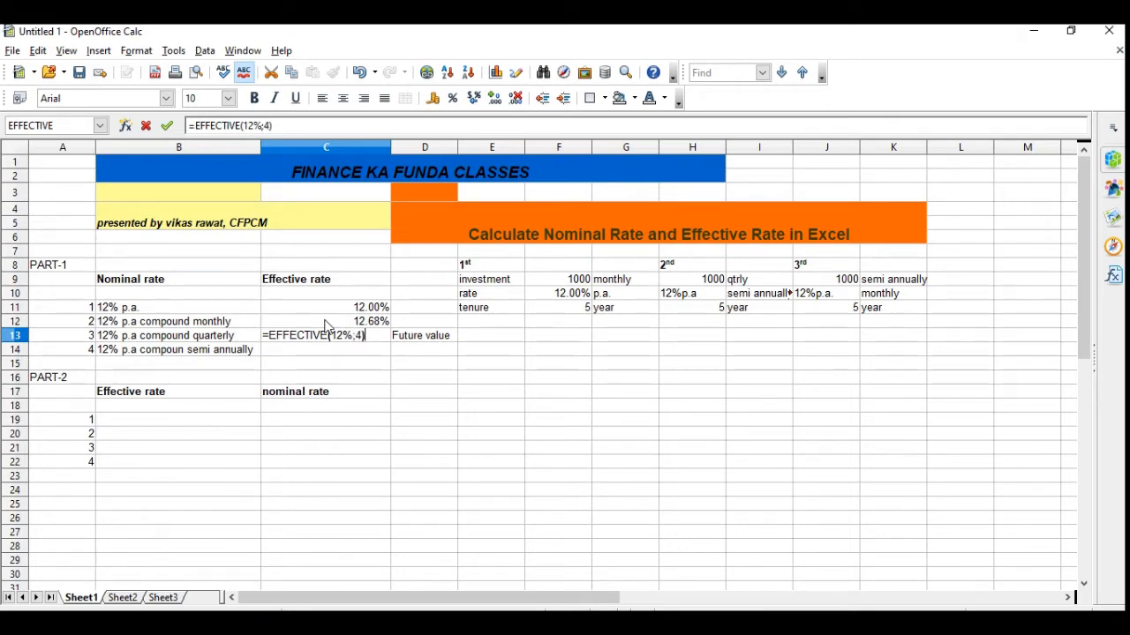
key("Return")
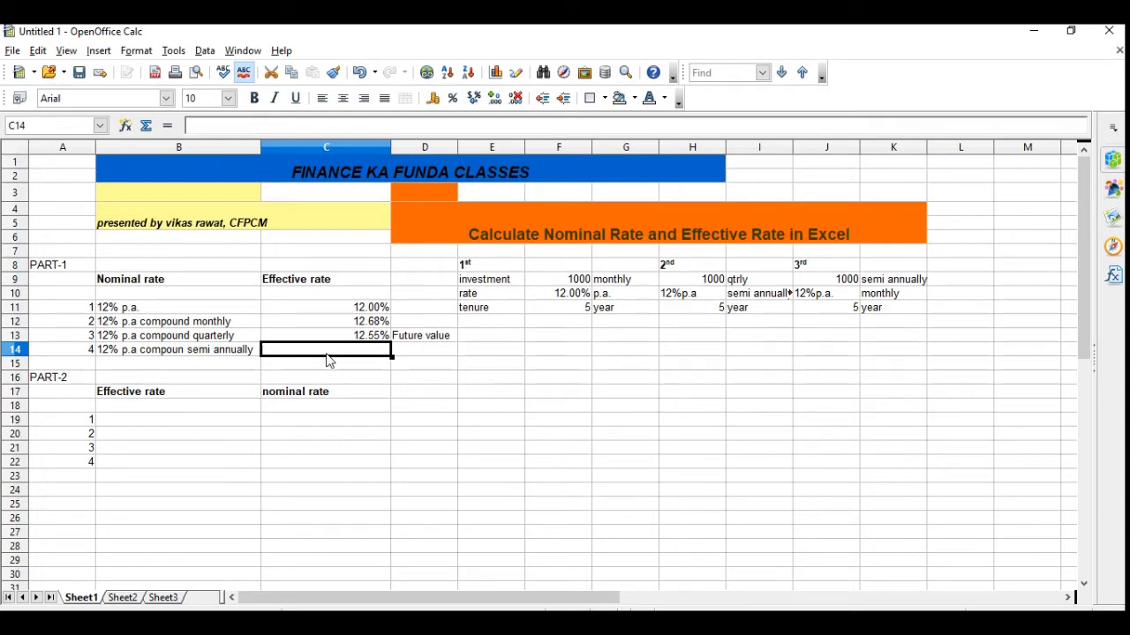
Calculate the effective rate for semi-annual compounding in C14 with the formula =EFFECTIVE(12%;2)
type("=")
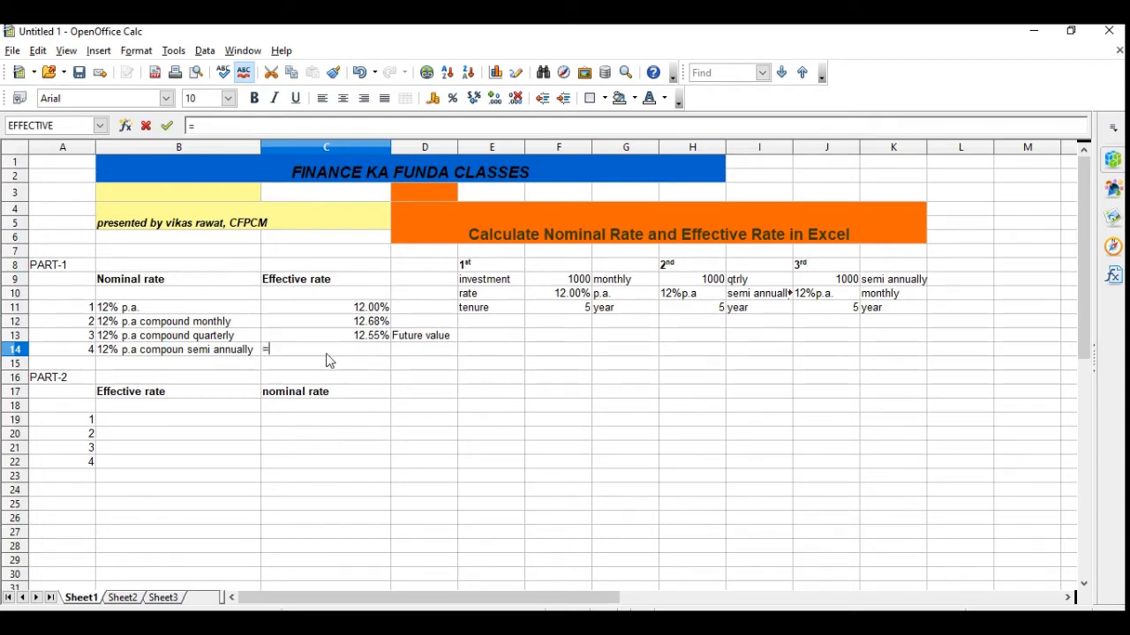
type("EFFECTIVE")
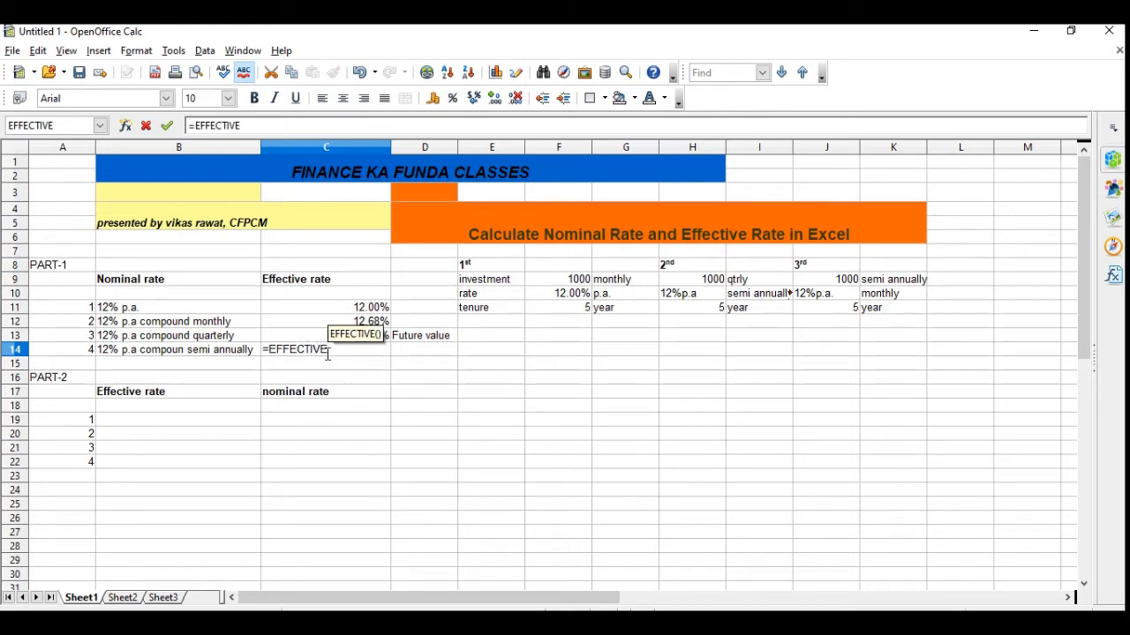
type("(12")
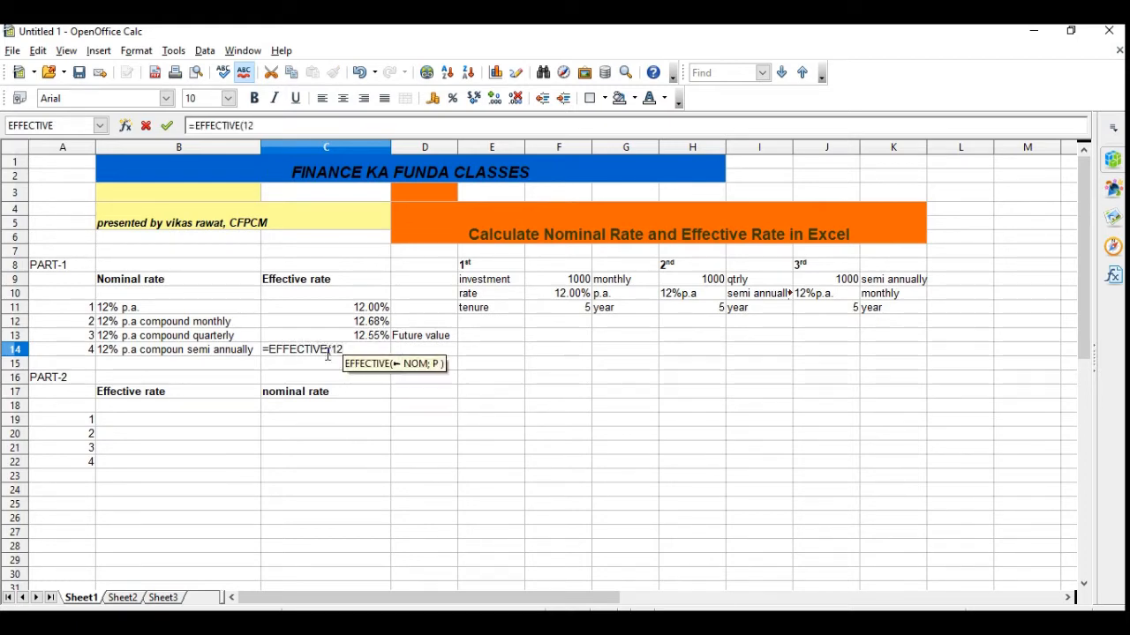
type("%;")
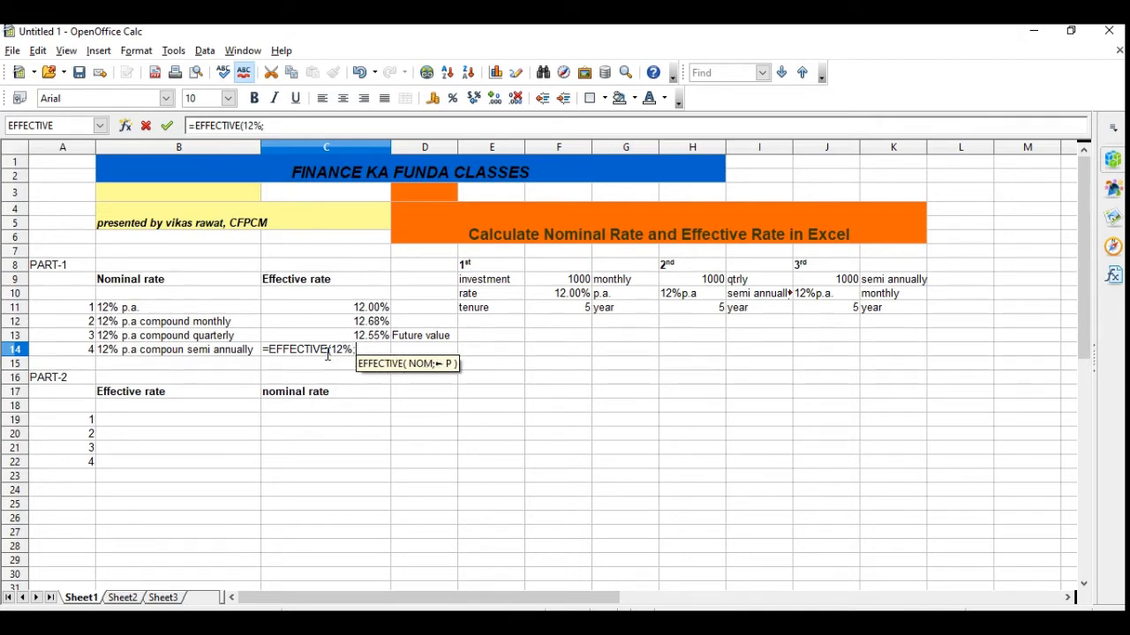
type("2)")
key("Return")
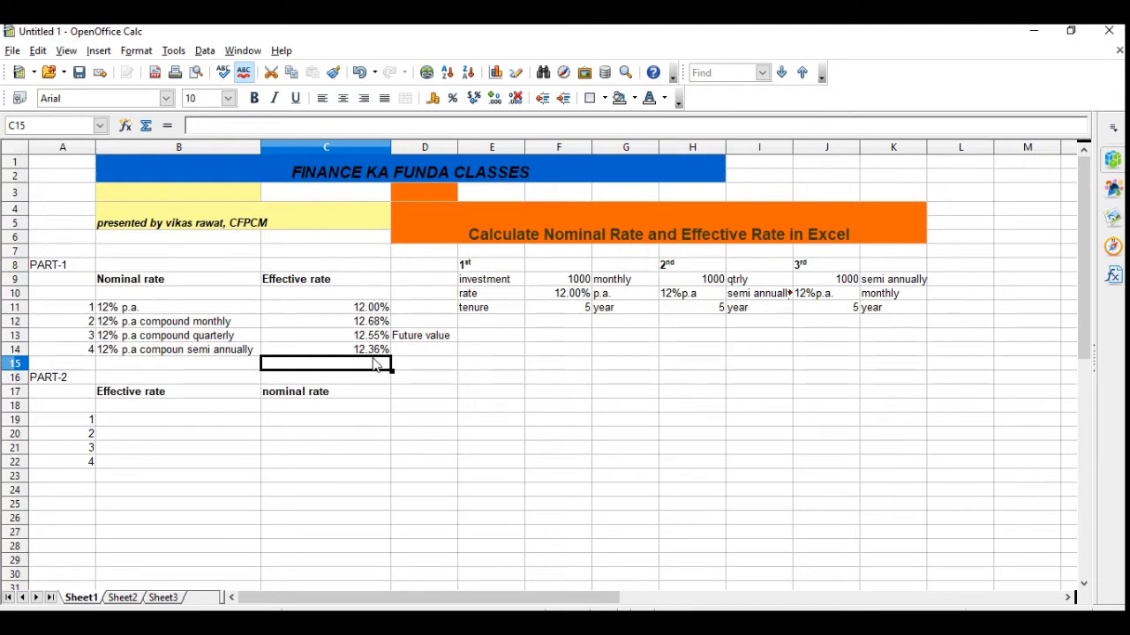
left_click(373, 309)
left_click(373, 323)
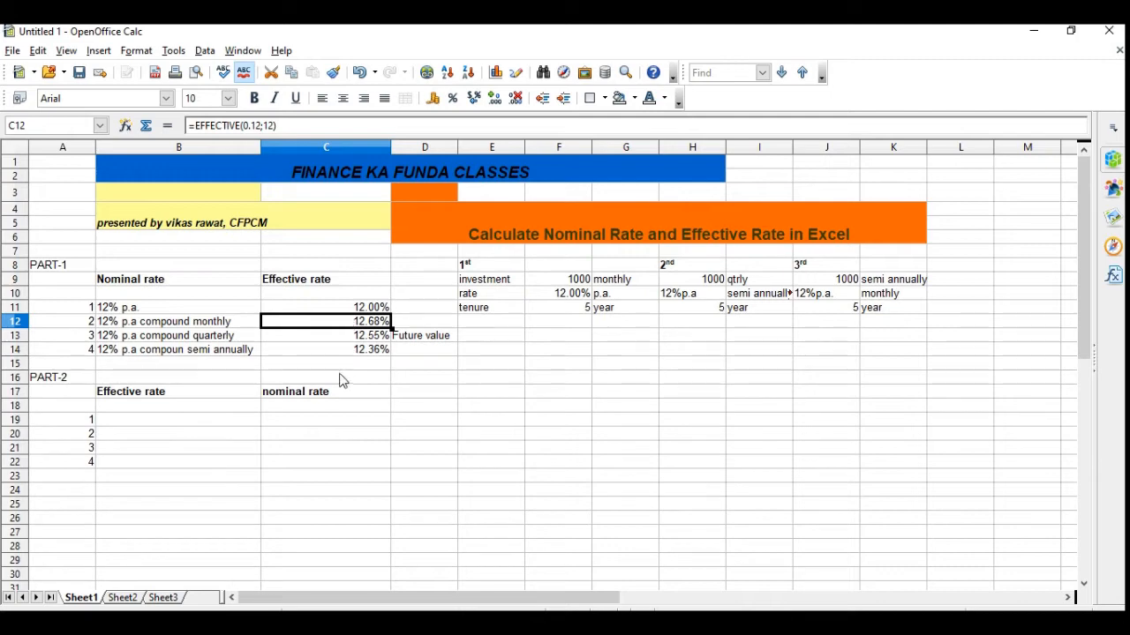
Fill the first row of PART-2 with 12% as effective rate in B19 and 12% as nominal rate in C19
left_click(235, 427)
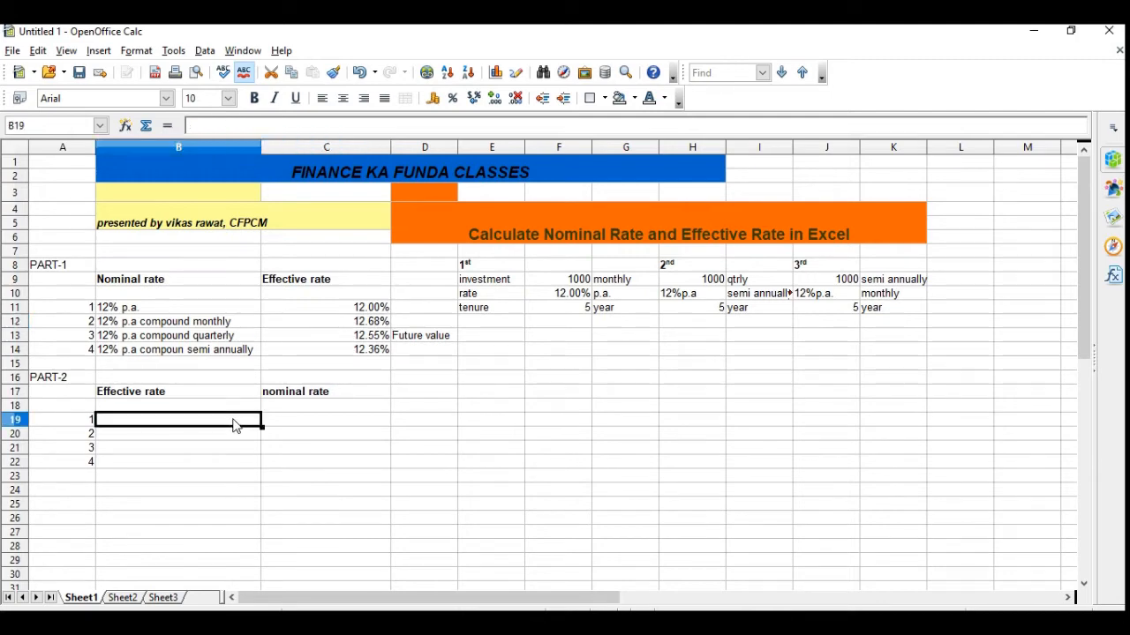
type("12.00")
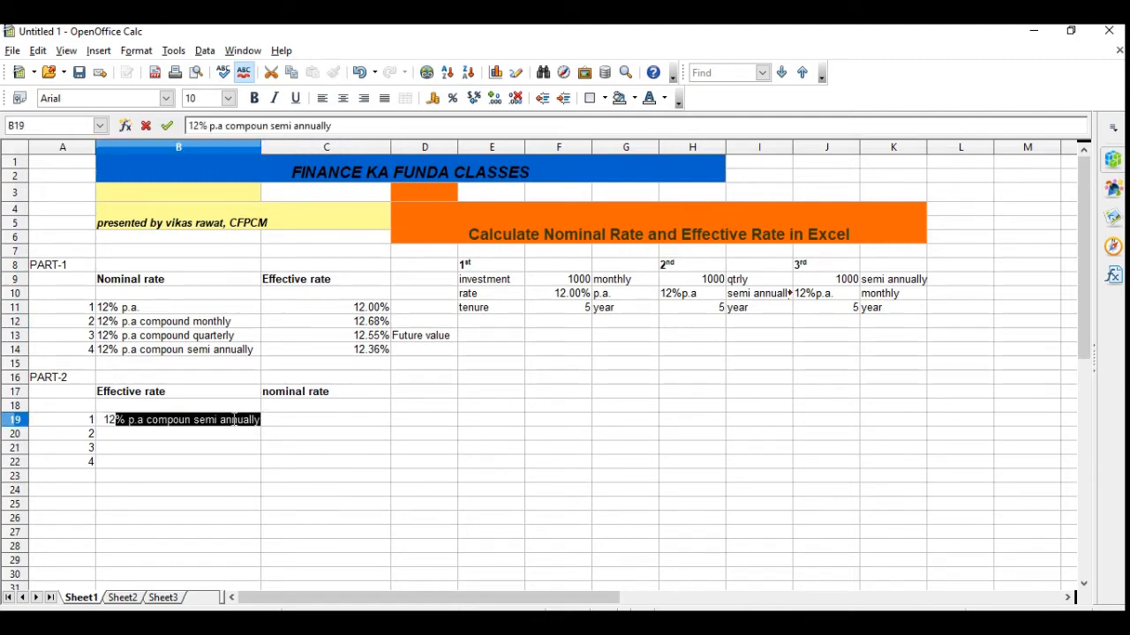
type("%")
key("Delete")
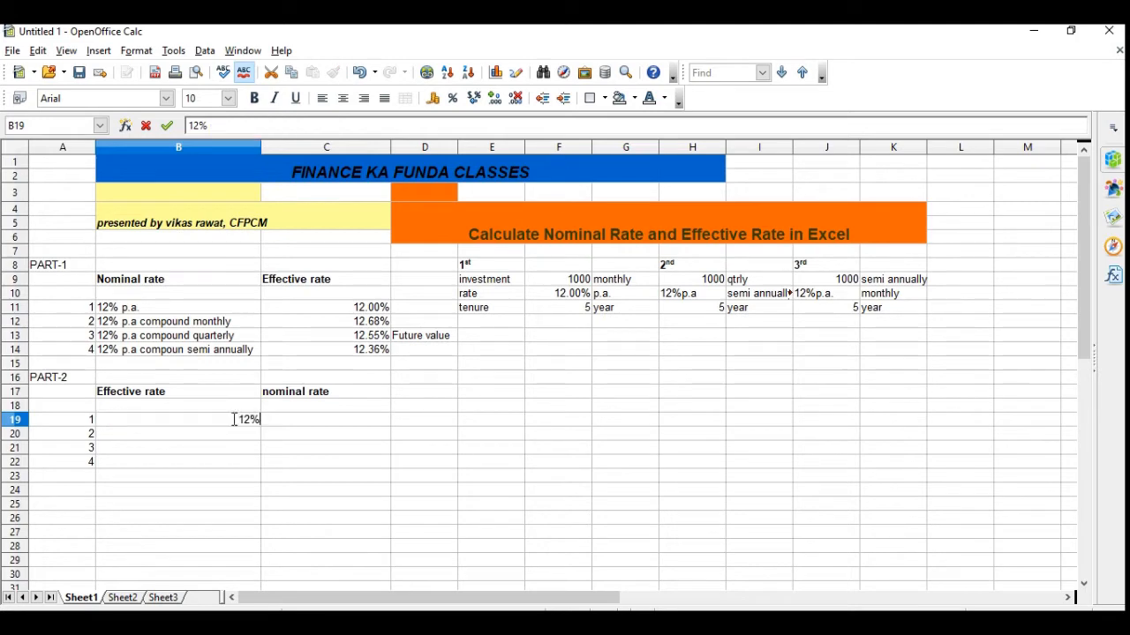
key("Return")
key("Up")
key("Right")
type("12%")
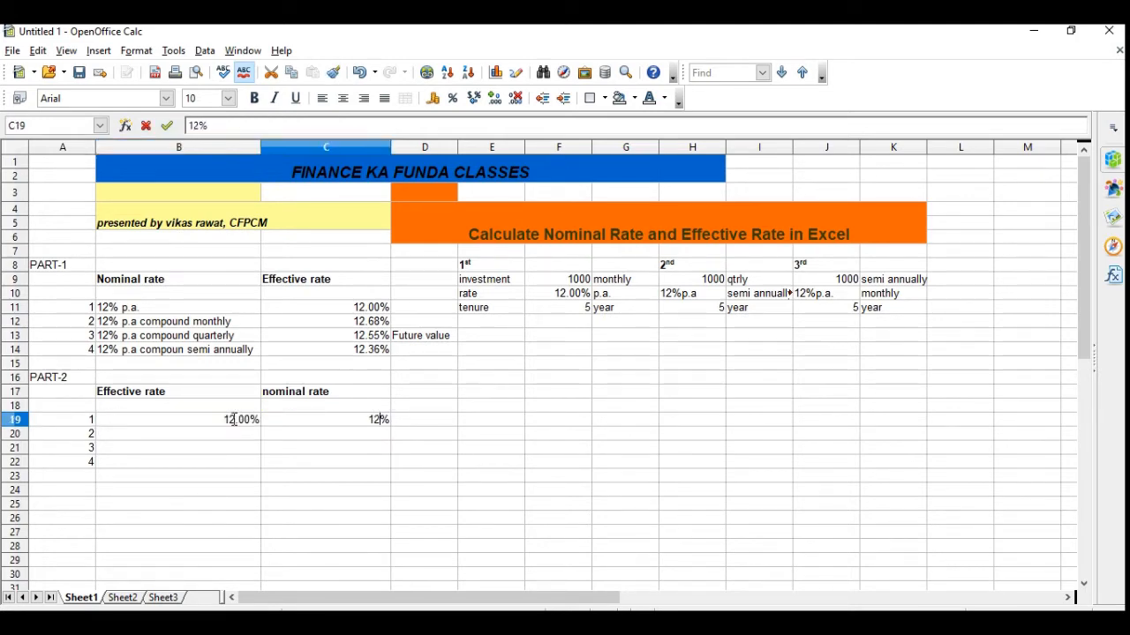
key("Return")
Enter 12.68% as the second effective rate of PART-2 in B20
key("Left")
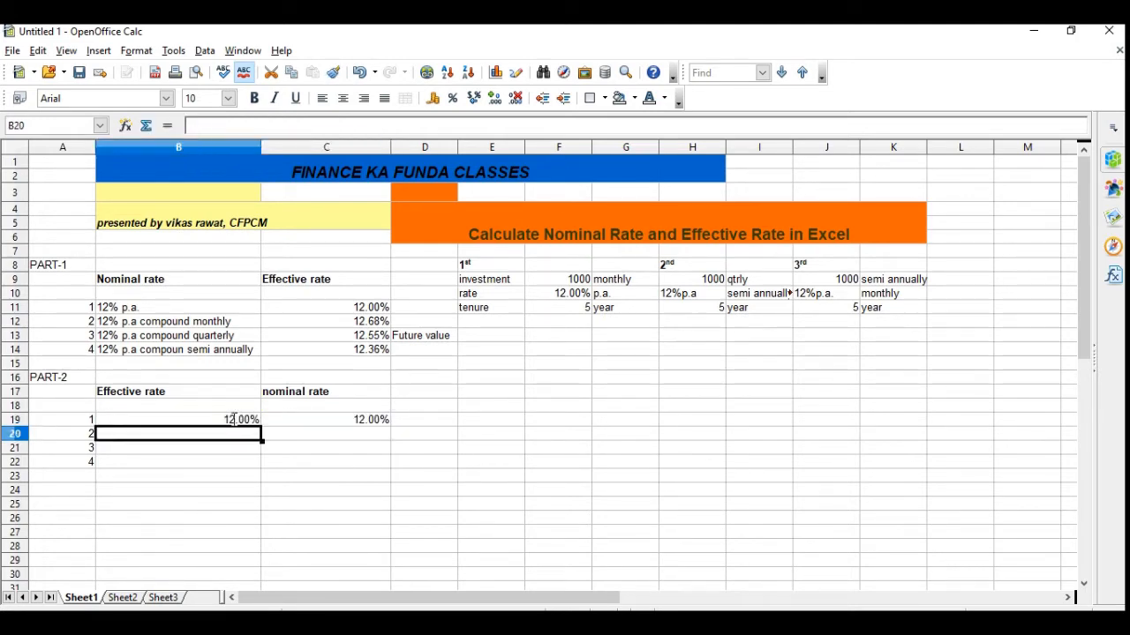
type("12.68%")
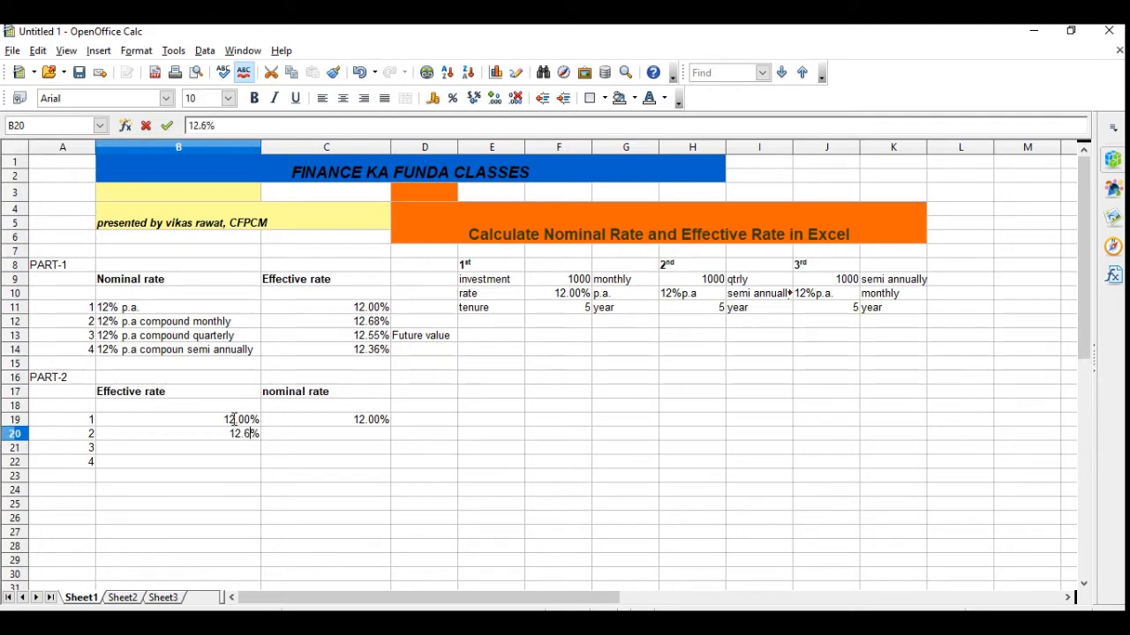
key("Return")
Begin a NOMINAL formula in C20 for the second effective rate of PART-2
key("Up")
key("Right")
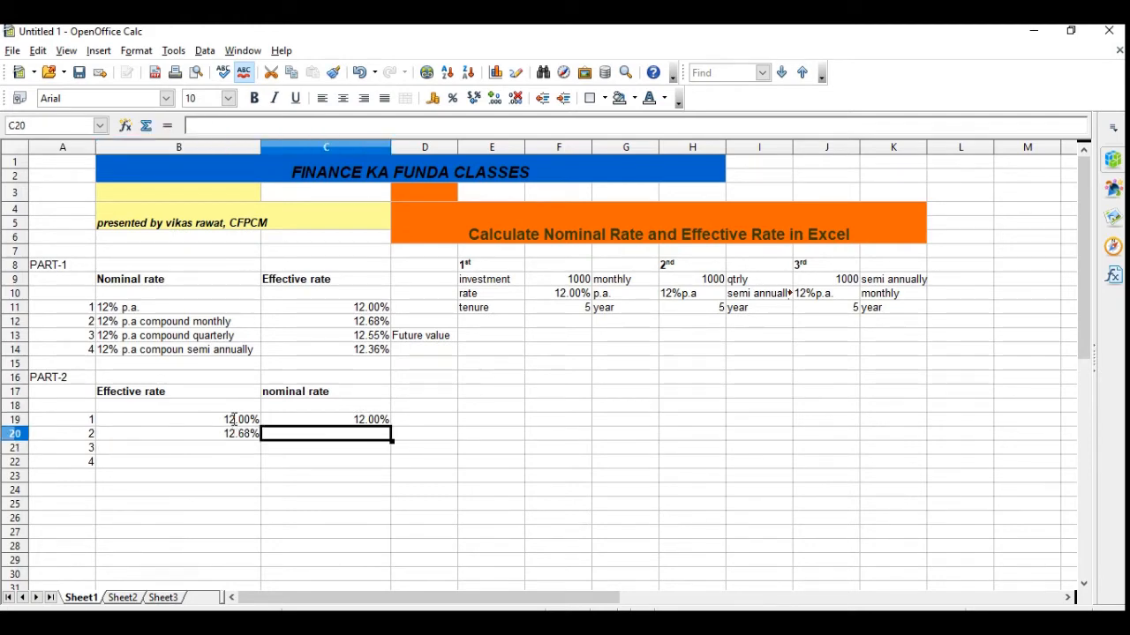
type("=NM")
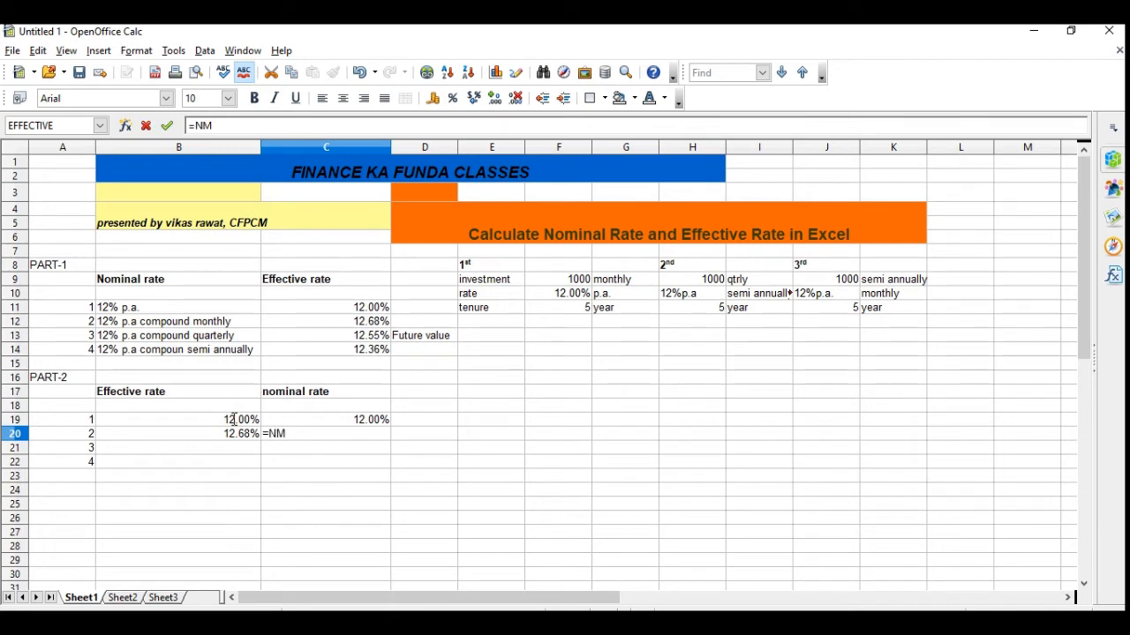
key("BackSpace")
type("OMI")
key("BackSpace")
type("INA")
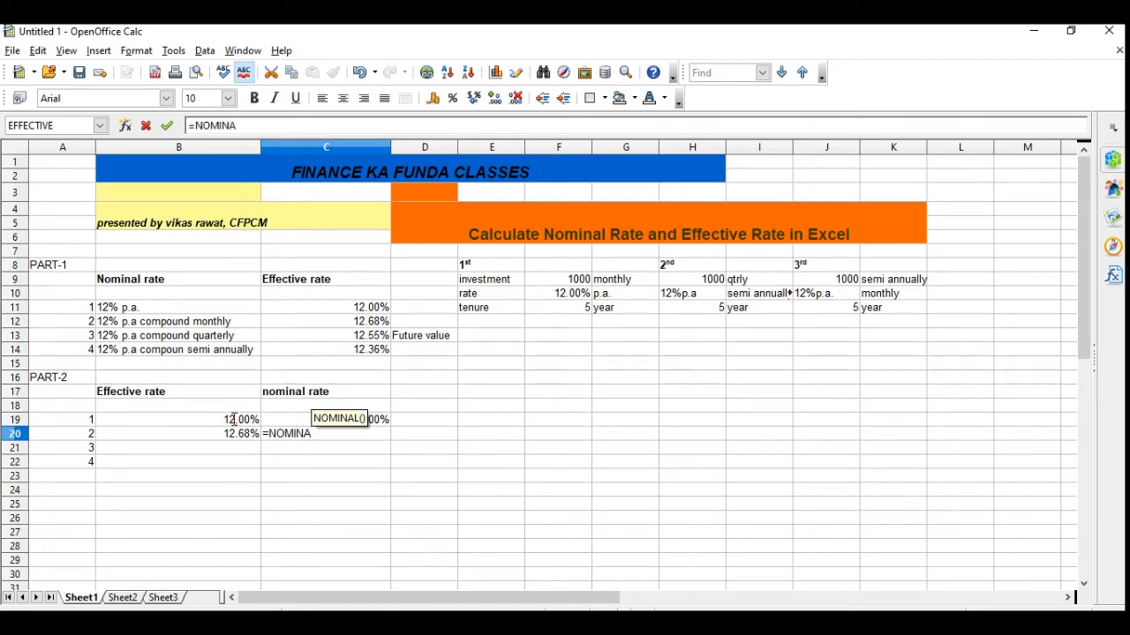
type("L9")
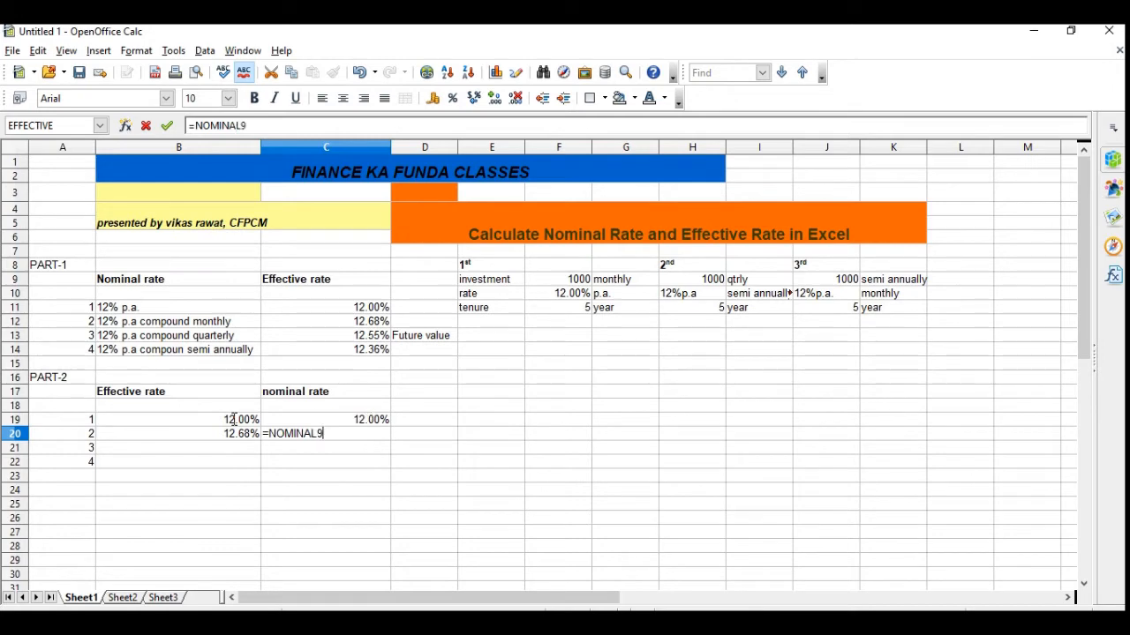
key("BackSpace")
type("(")
left_click(237, 426)
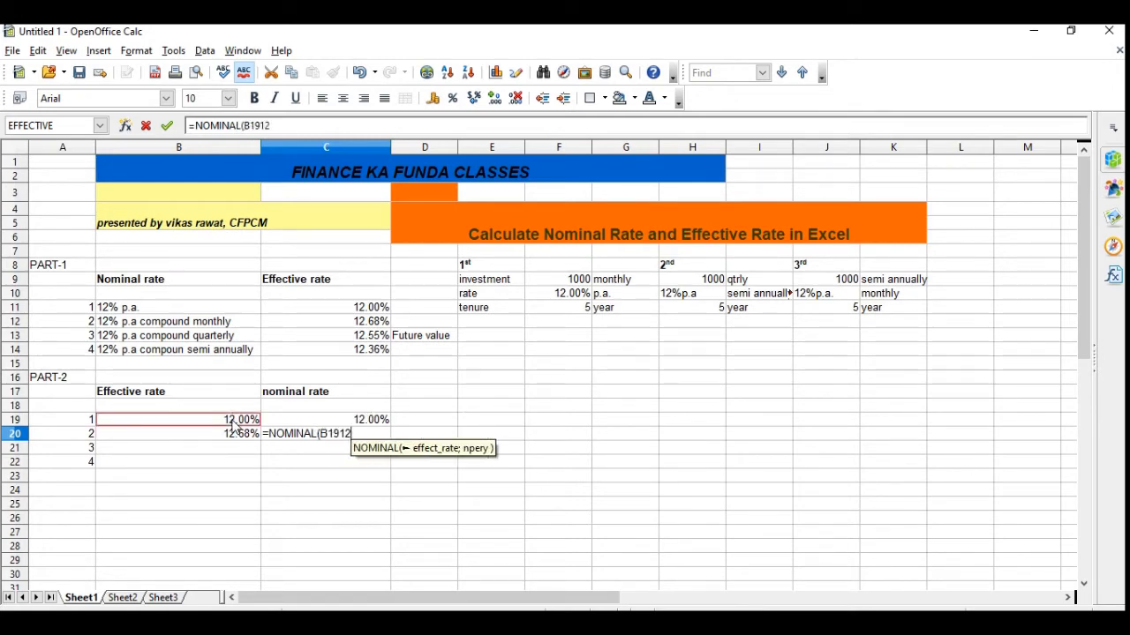
key("BackSpace")
key("BackSpace")
key("BackSpace")
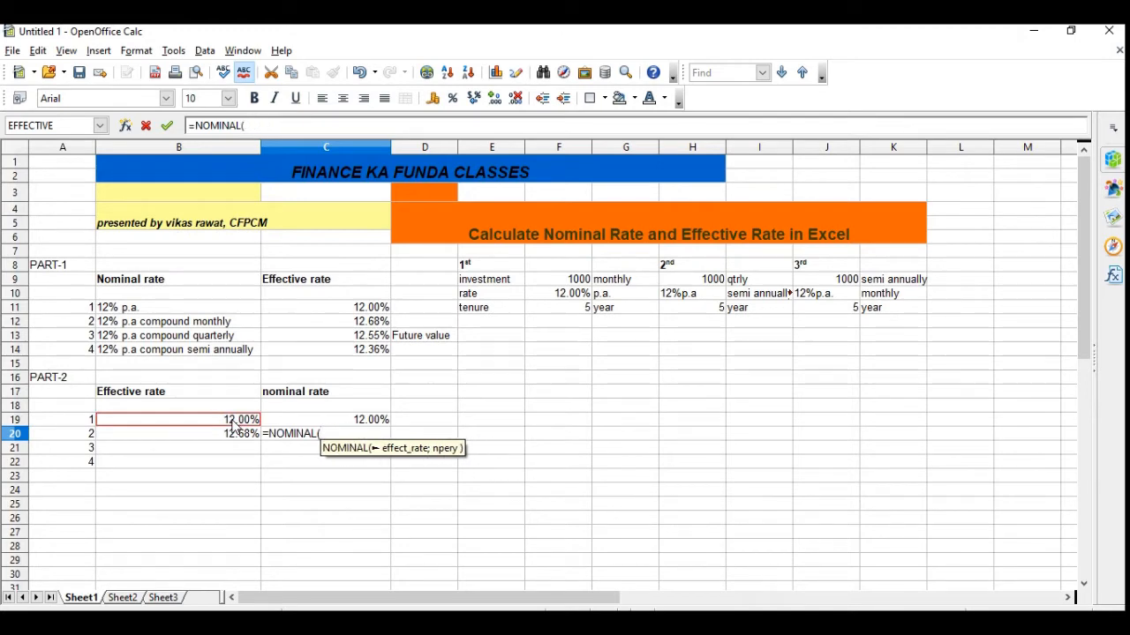
type("K20")
key("BackSpace")
key("BackSpace")
key("BackSpace")
key("BackSpace")
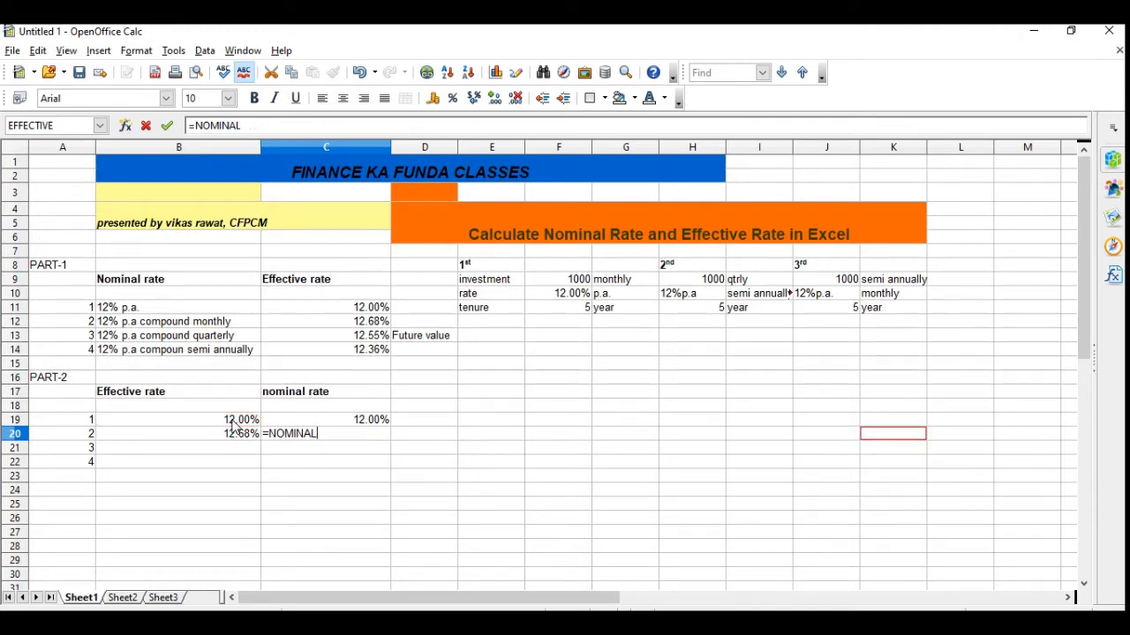
Complete the monthly-compounding formula in C20 as =NOMINAL(12.68%;12)
type("(")
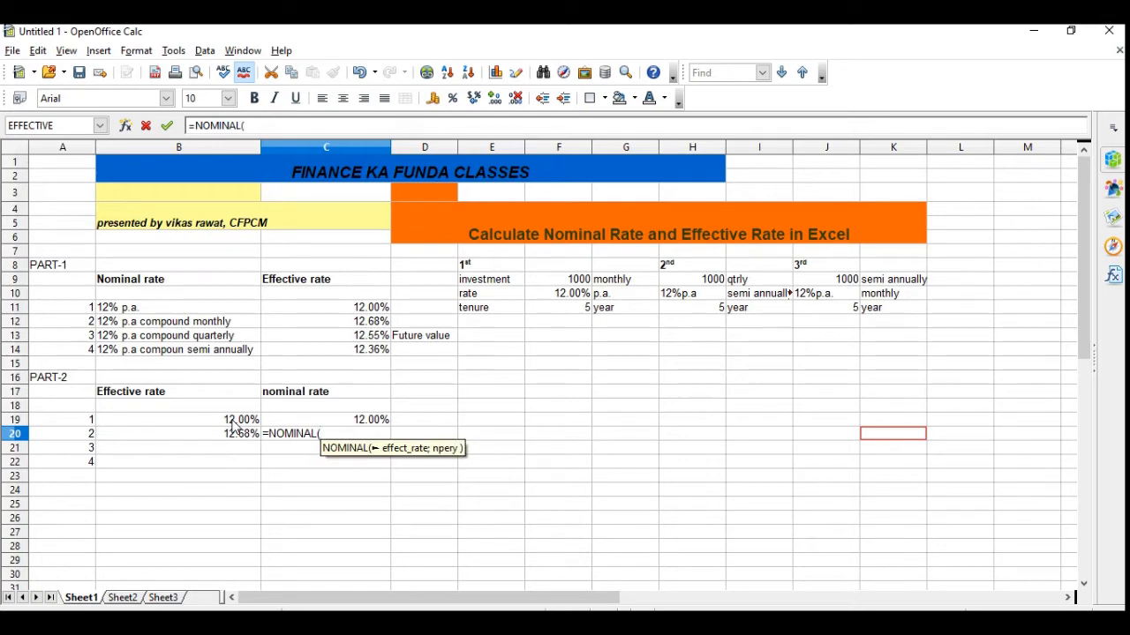
type("12.68")
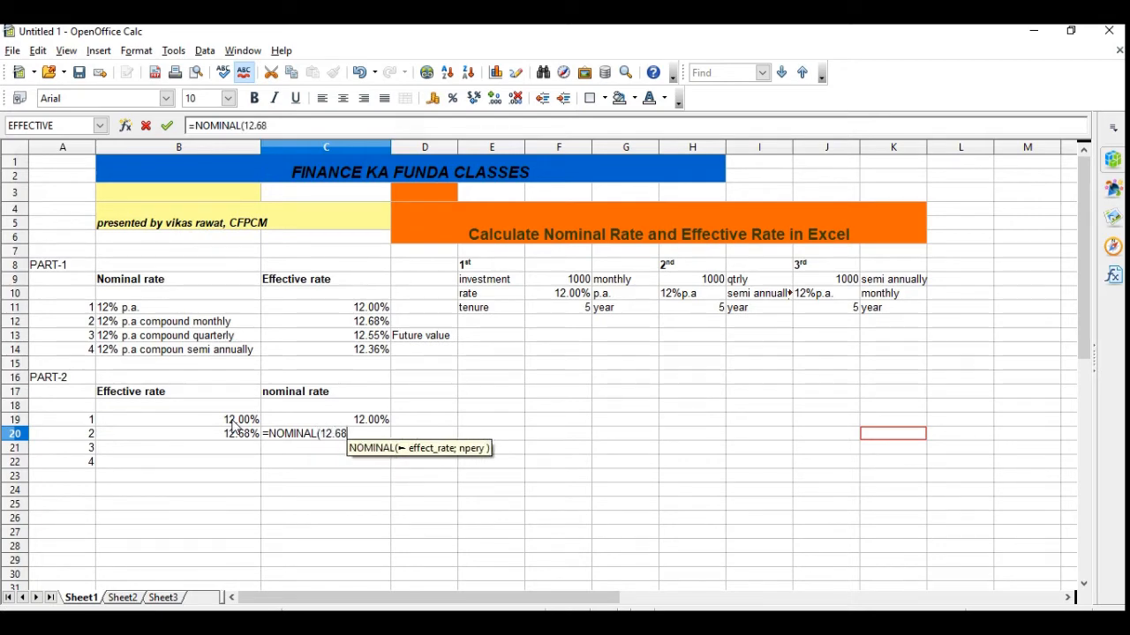
type("%;")
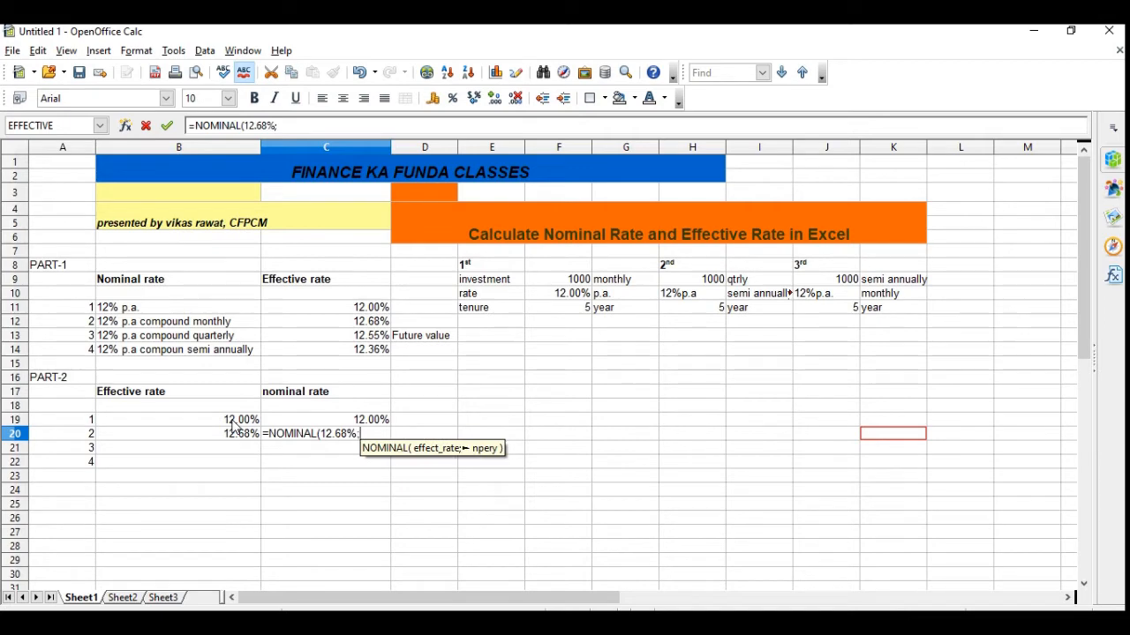
type("12)")
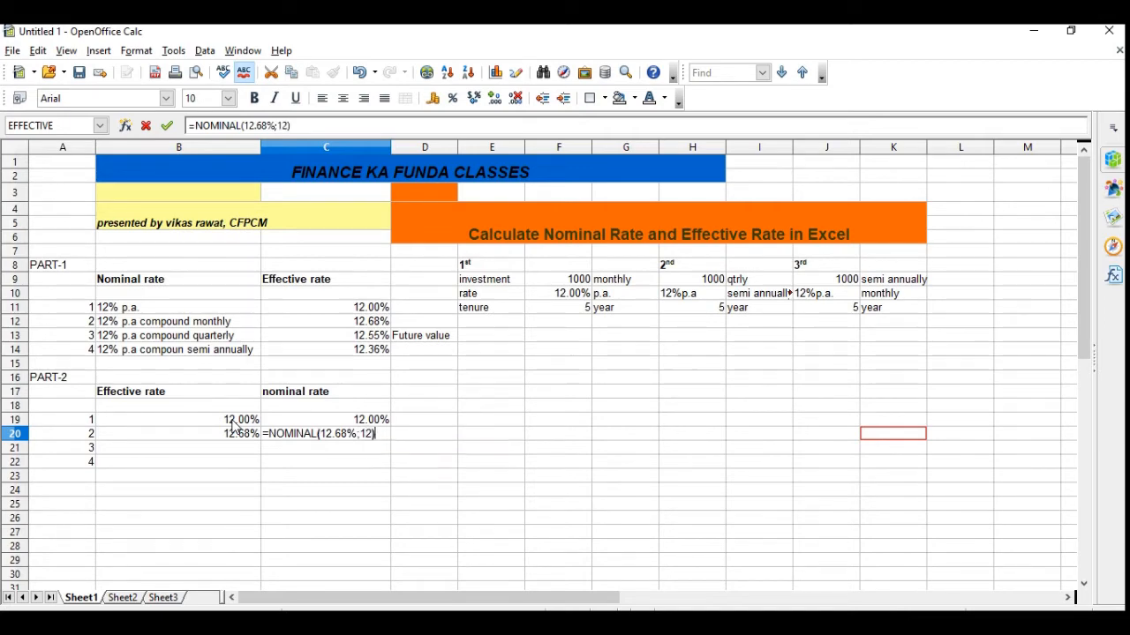
key("Return")
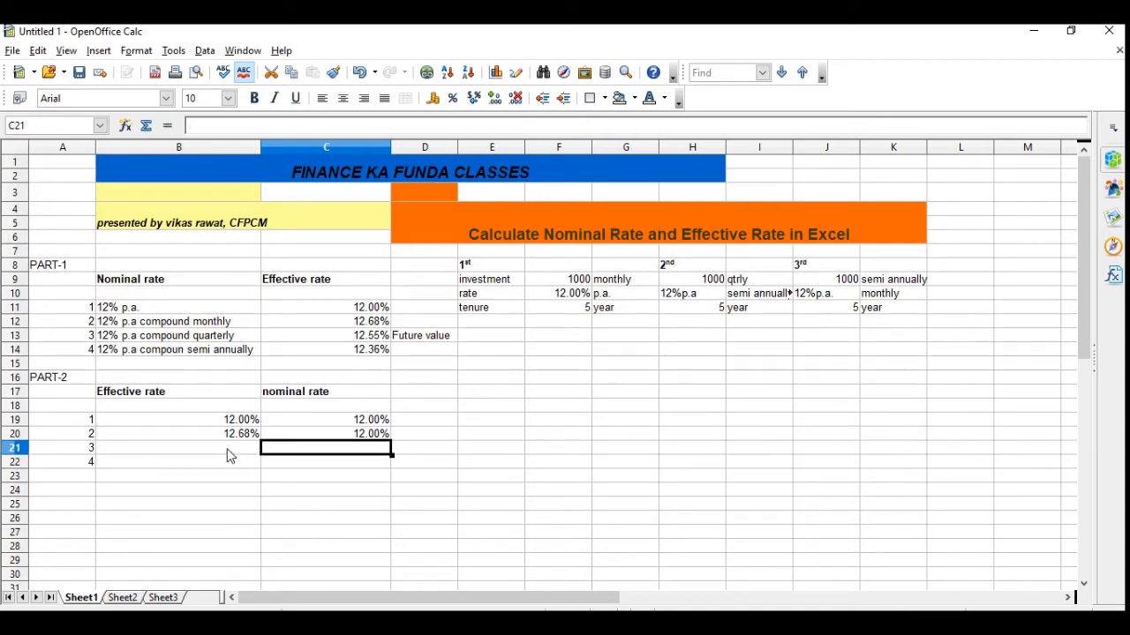
Enter 12.55% as the third effective rate of PART-2 in B21
left_click(227, 450)
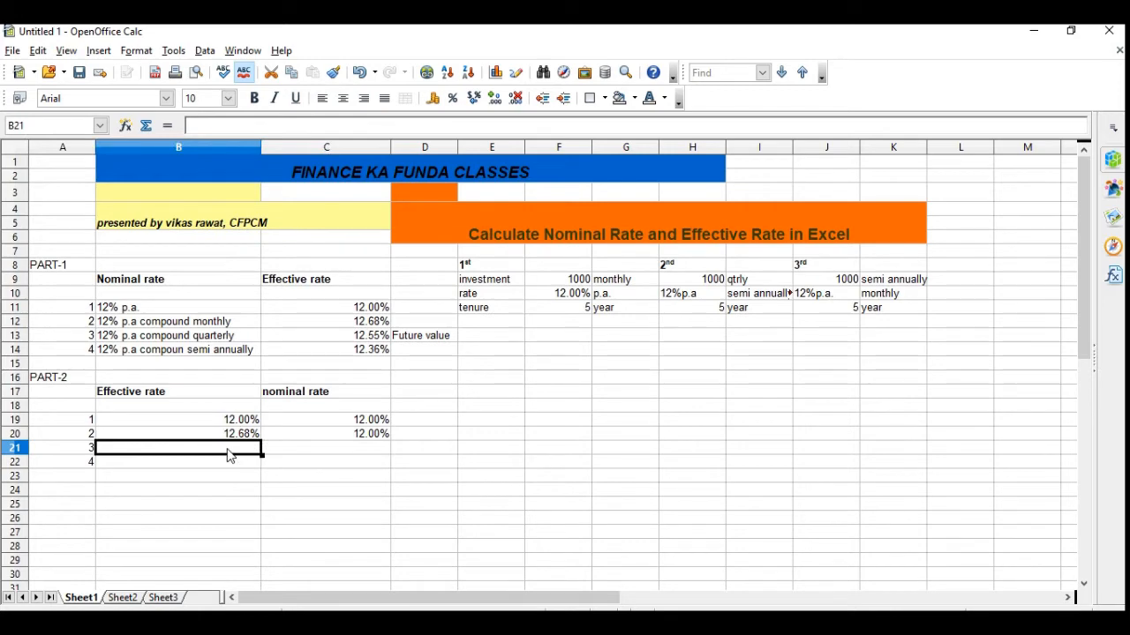
type("12")
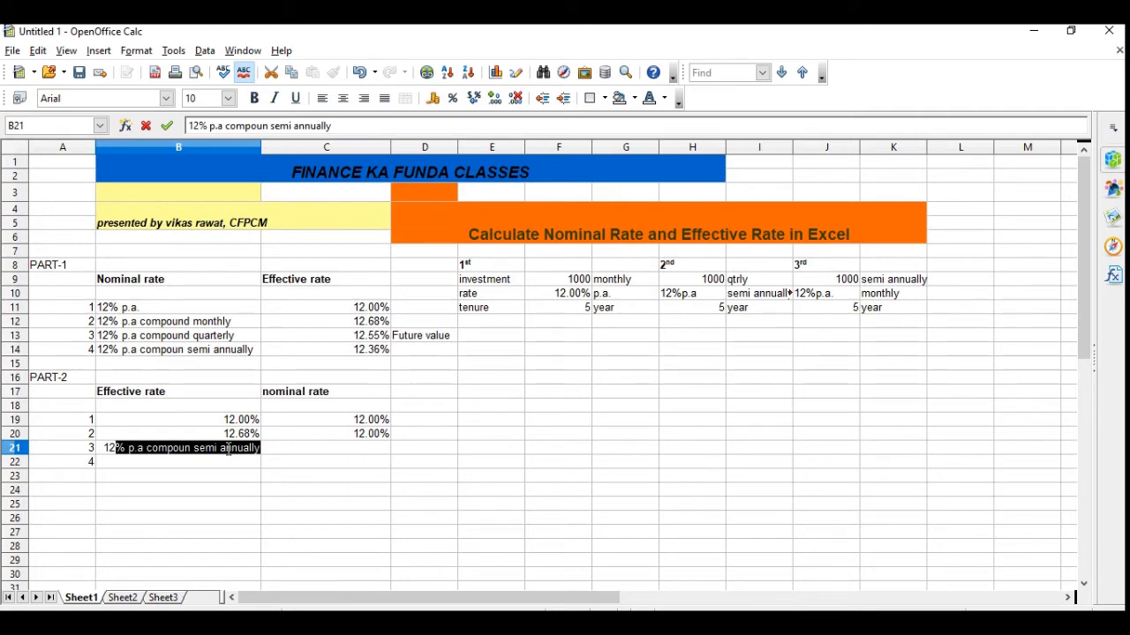
key("Delete")
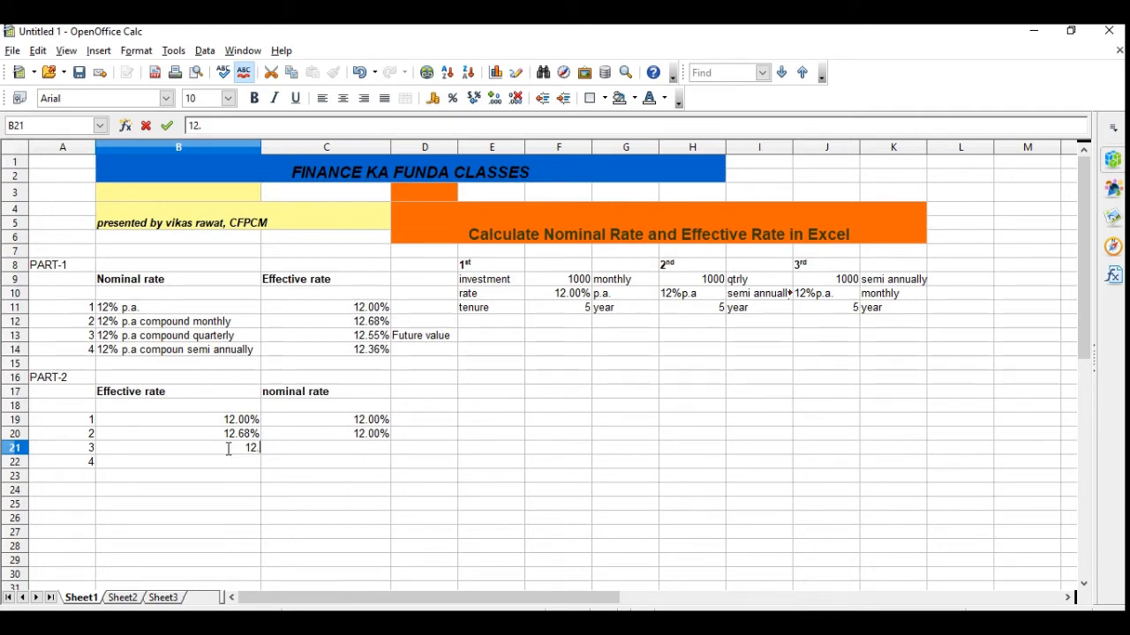
type(".55%")
key("Return")
Calculate the nominal rate for quarterly compounding in C21 with the formula =NOMINAL(12.55%;4)
left_click(228, 448)
key("Right")
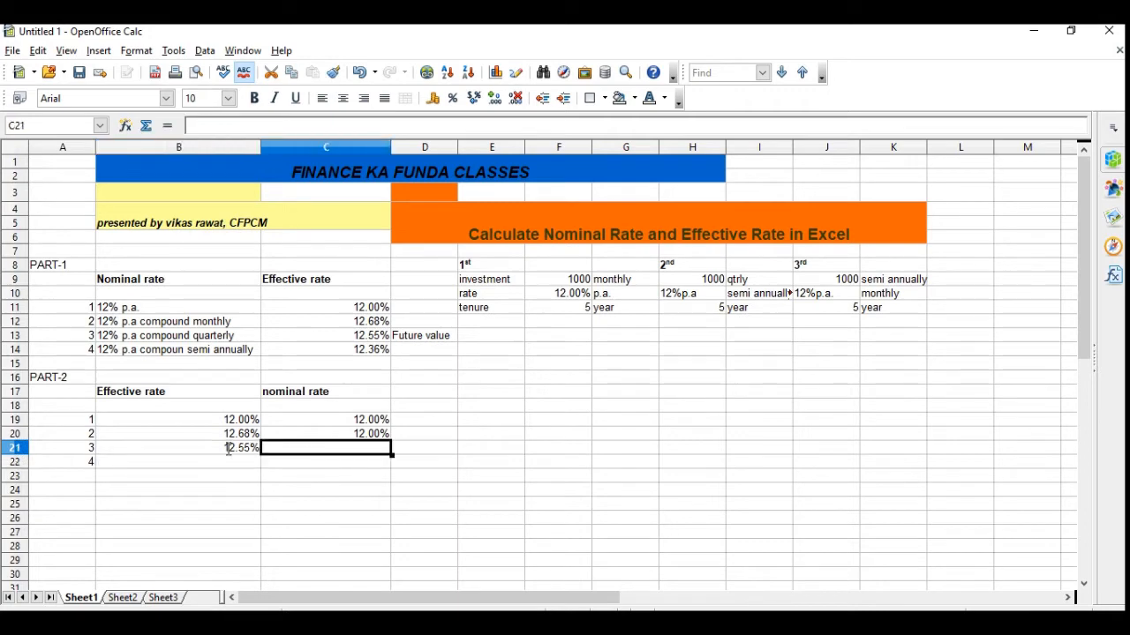
type("=NO")
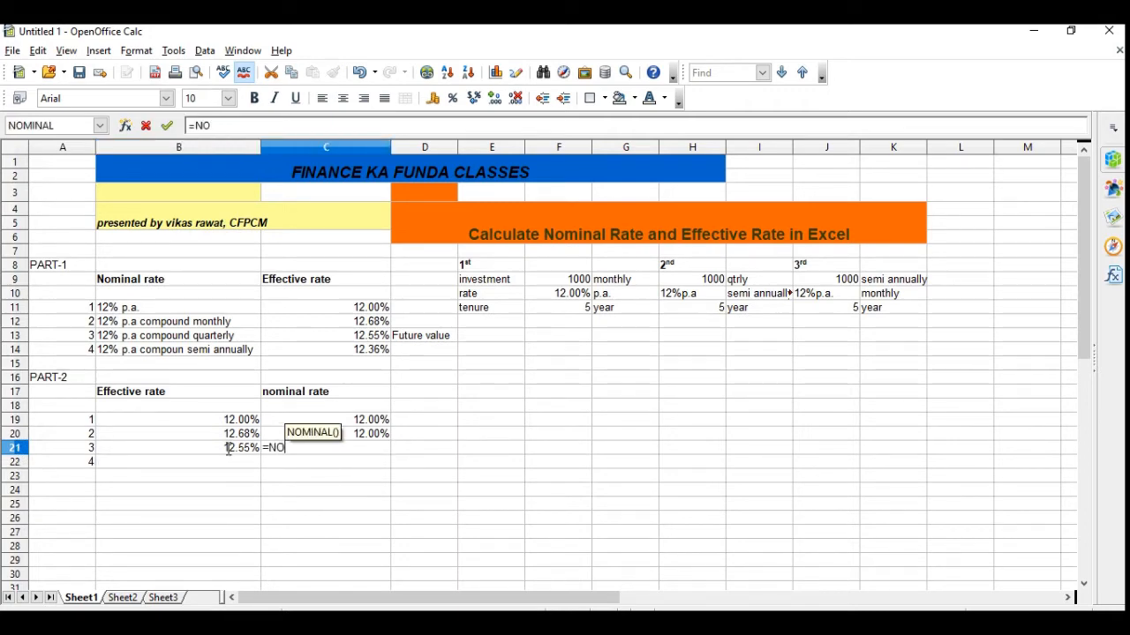
type("MINA")
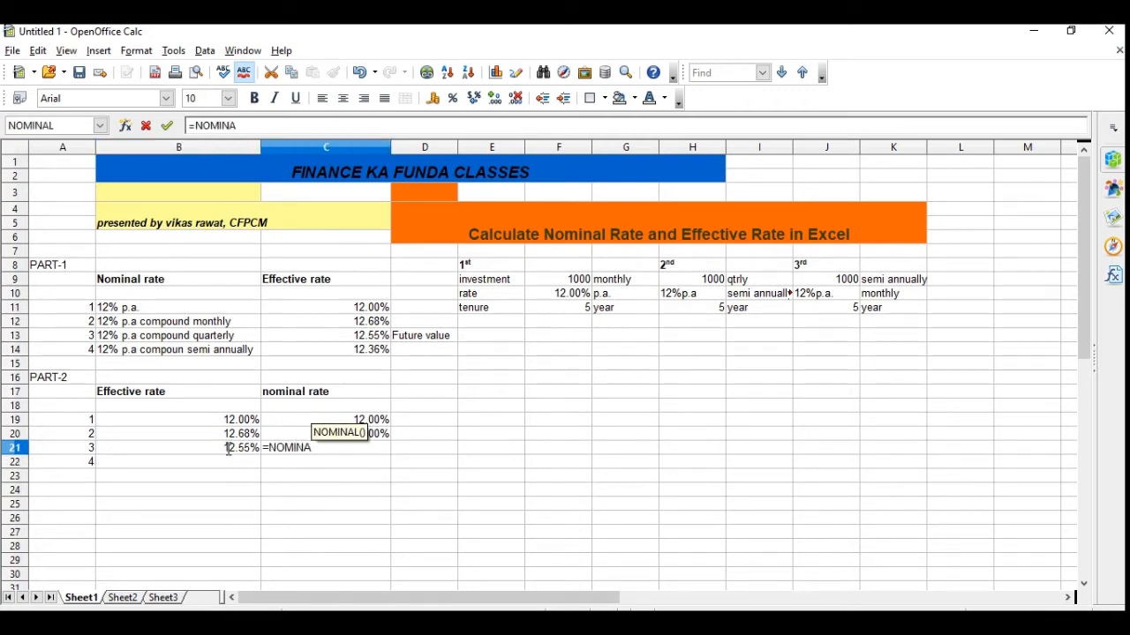
type("L(")
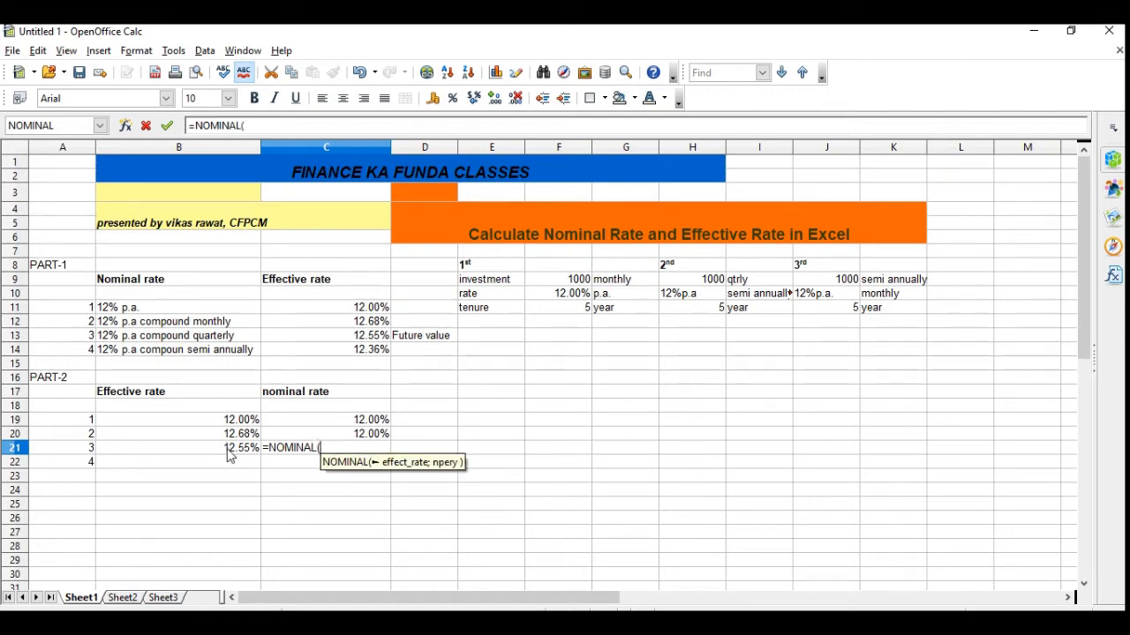
type("12")
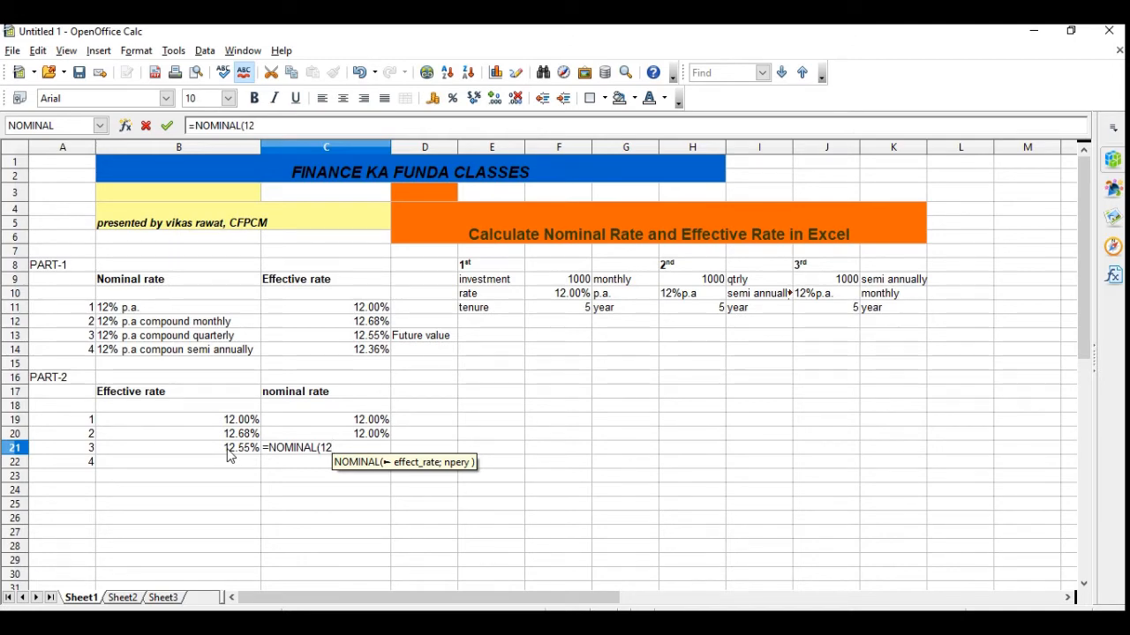
type(".55%")
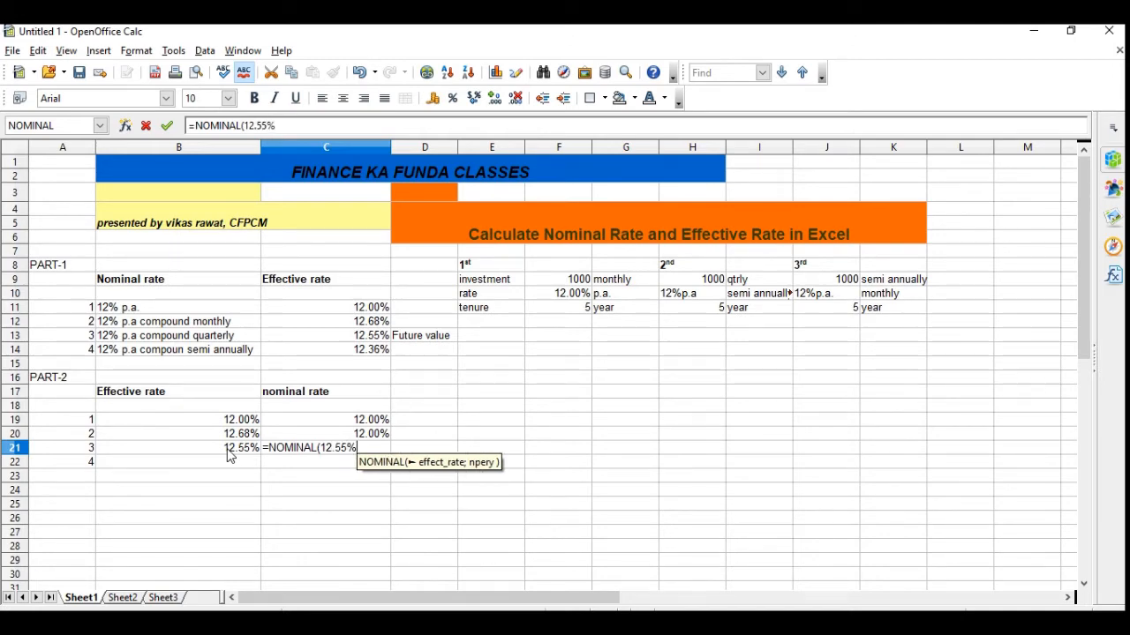
type(";4")
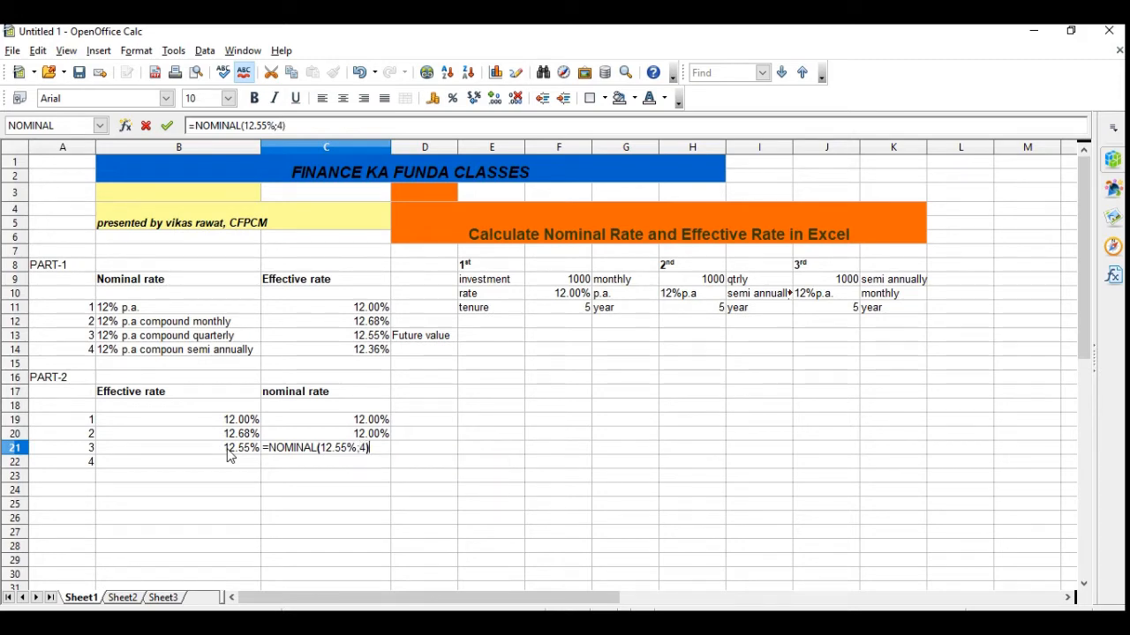
key("Return")
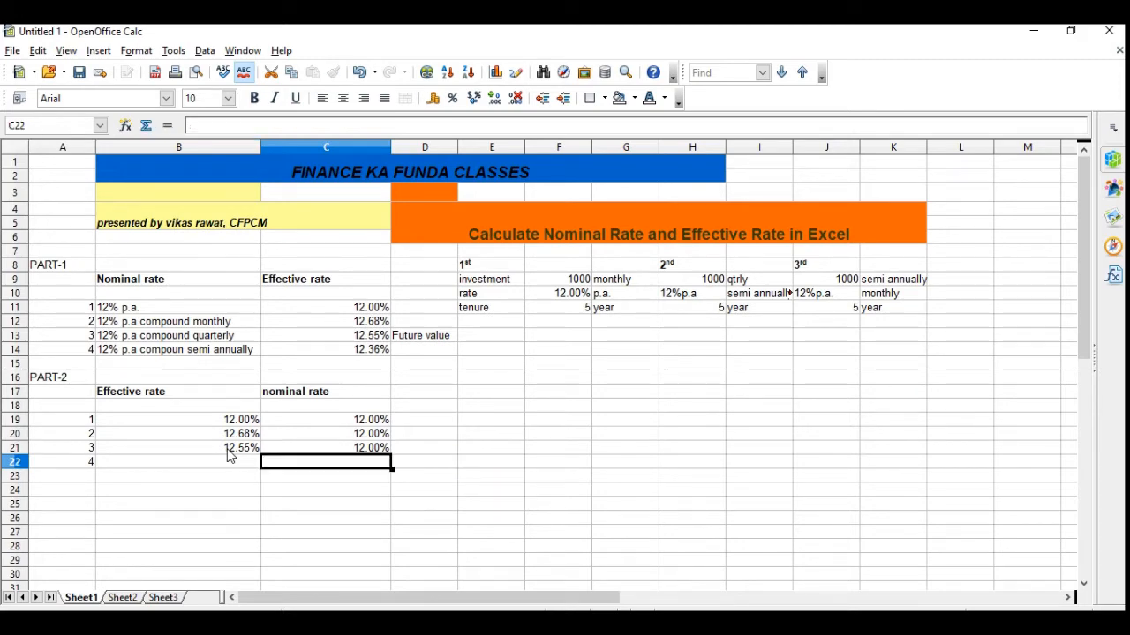
Enter 12.36% as the fourth effective rate of PART-2 in B22
left_click(230, 464)
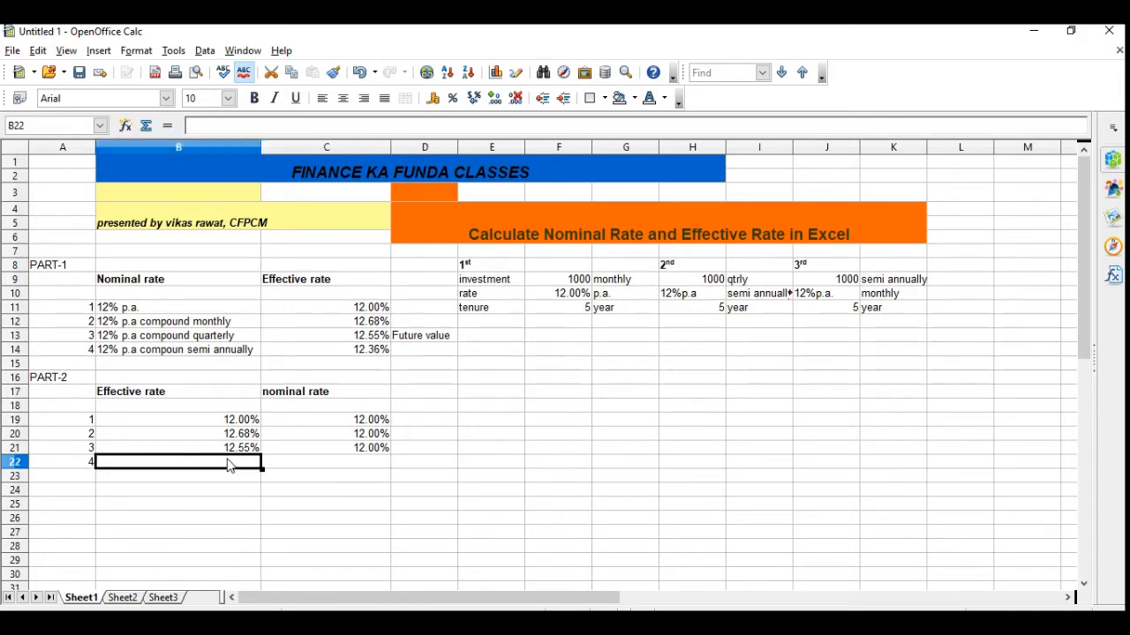
type("12.36")
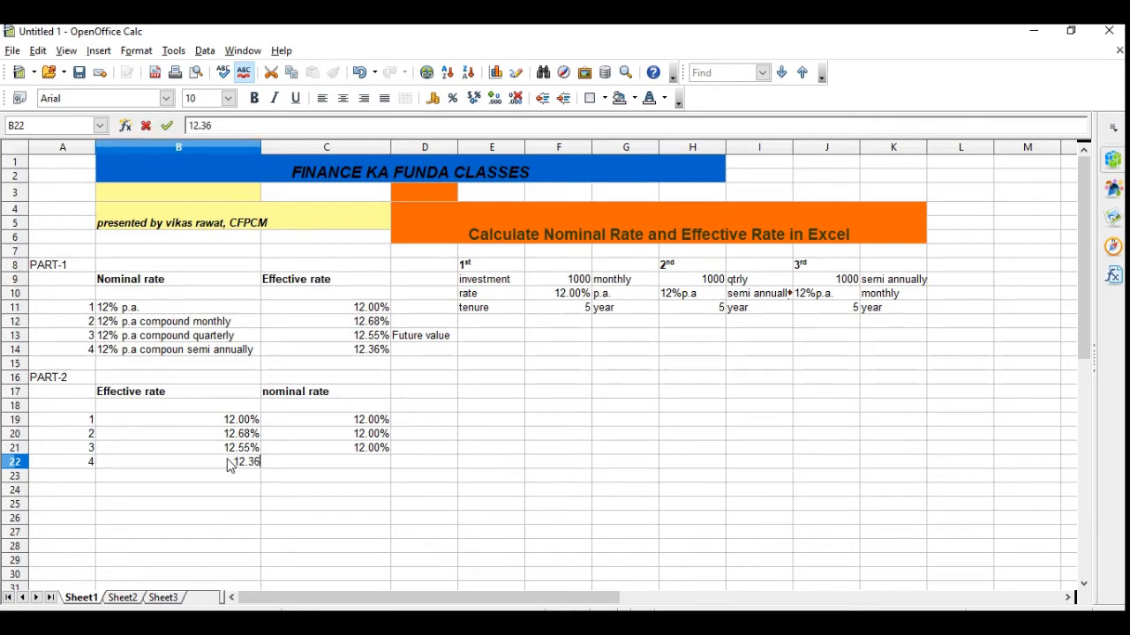
type("%")
key("Return")
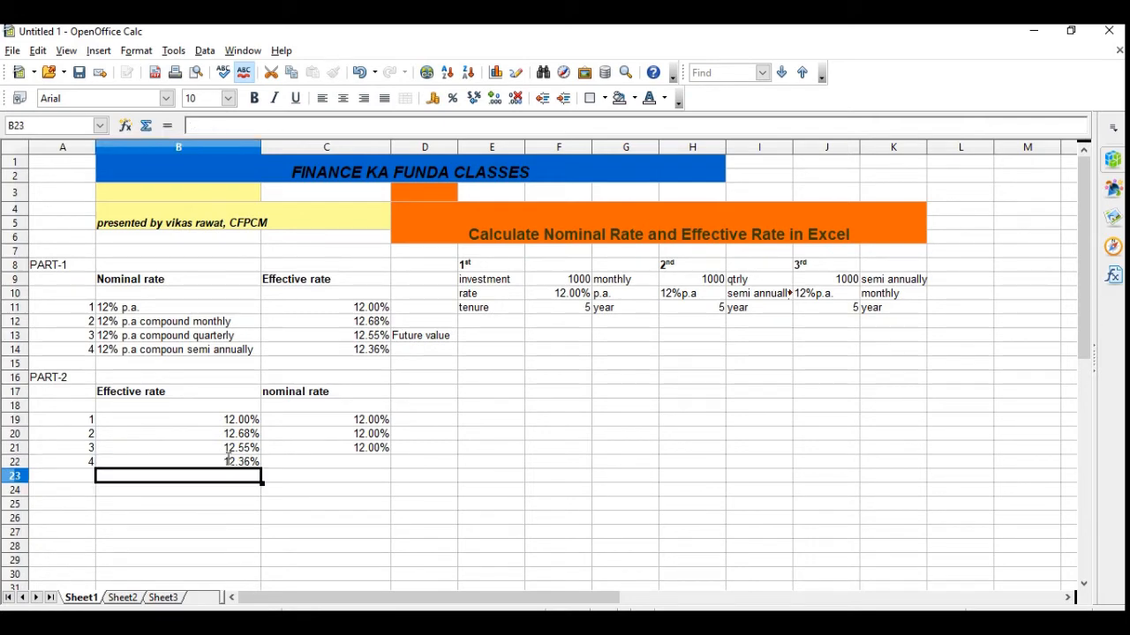
Calculate the nominal rate for semi-annual compounding in C22 with the formula =NOMINAL(12.36%;2)
key("Up")
key("Right")
type("=")
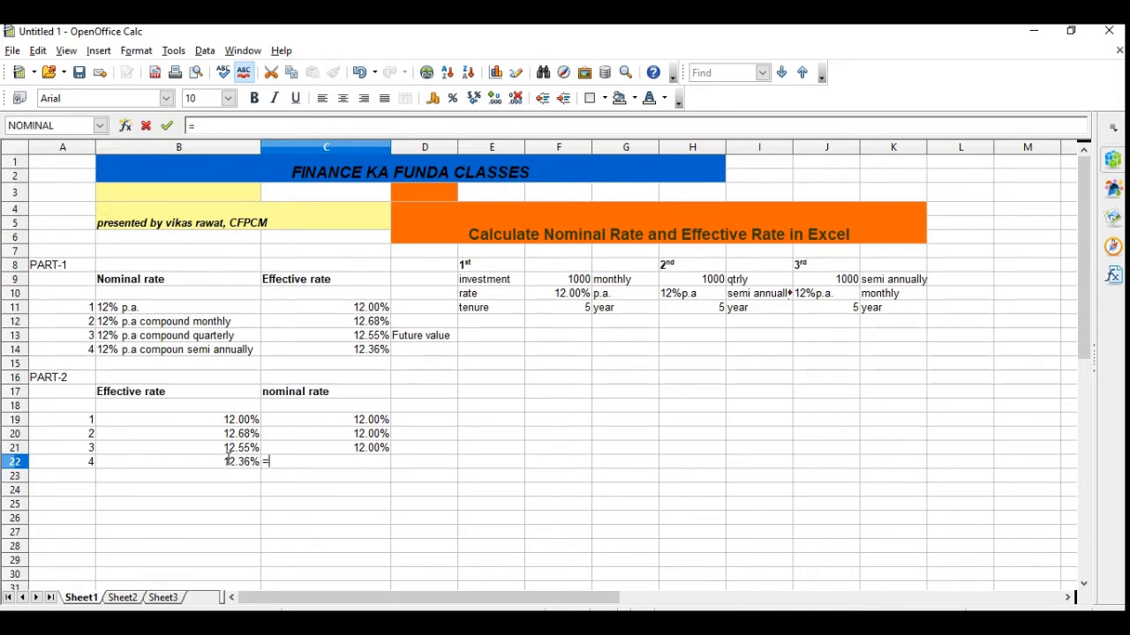
type("NOMINA")
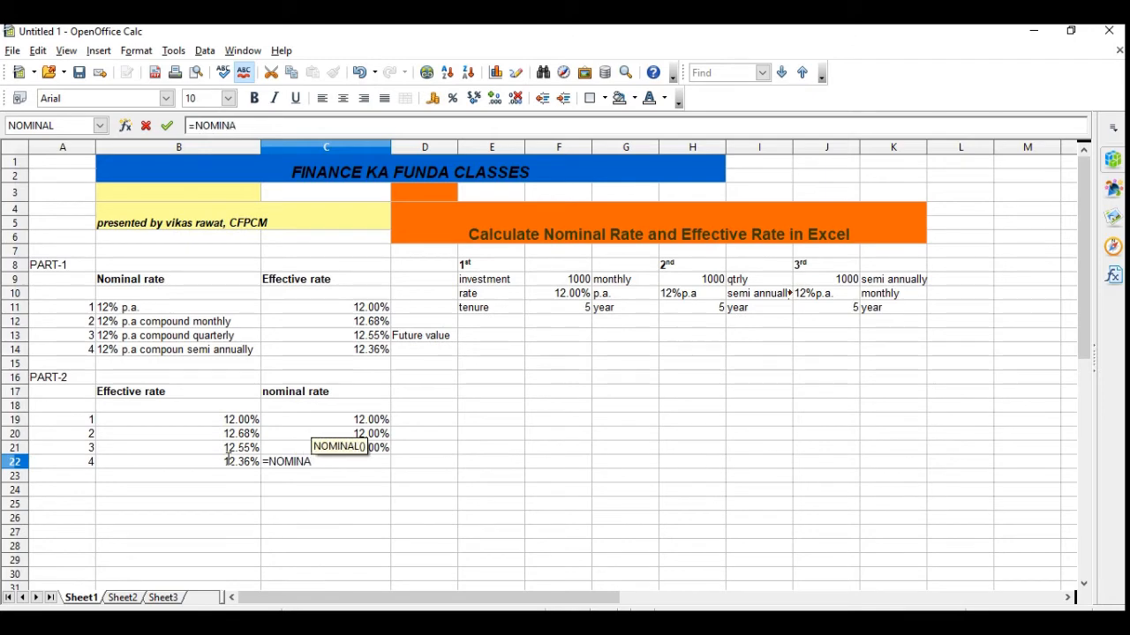
type("L(")
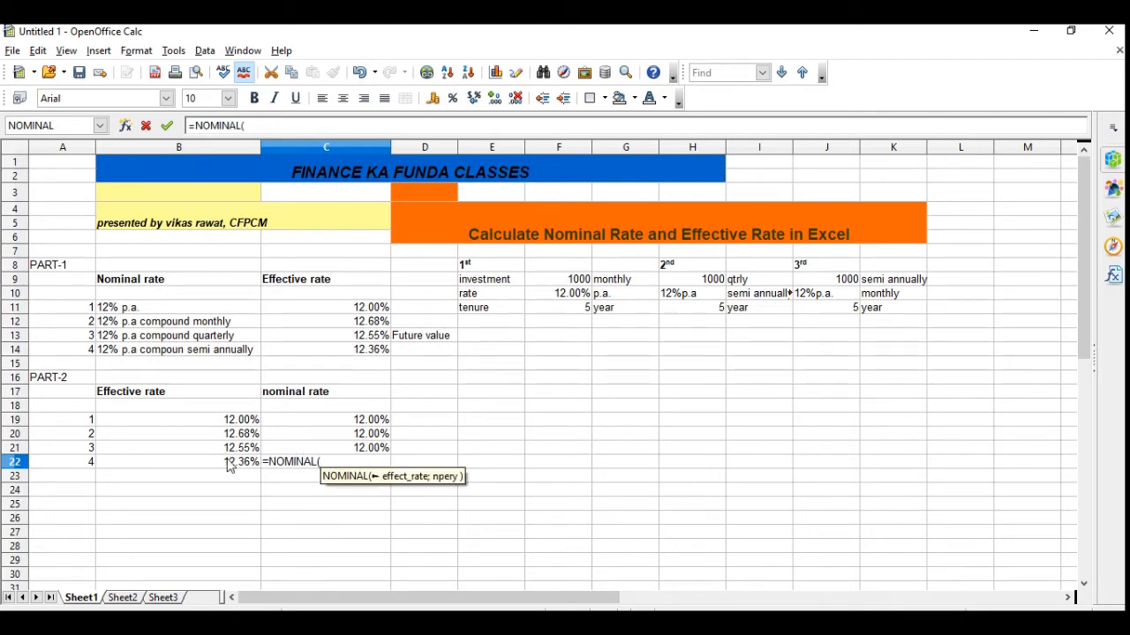
type("12%;")
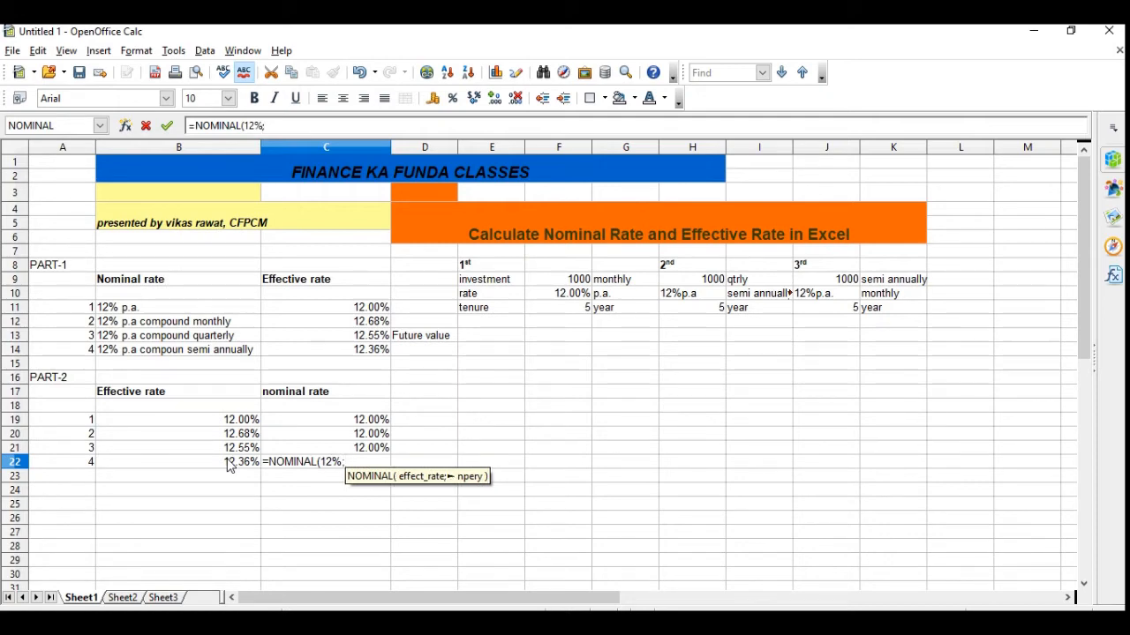
type("2)")
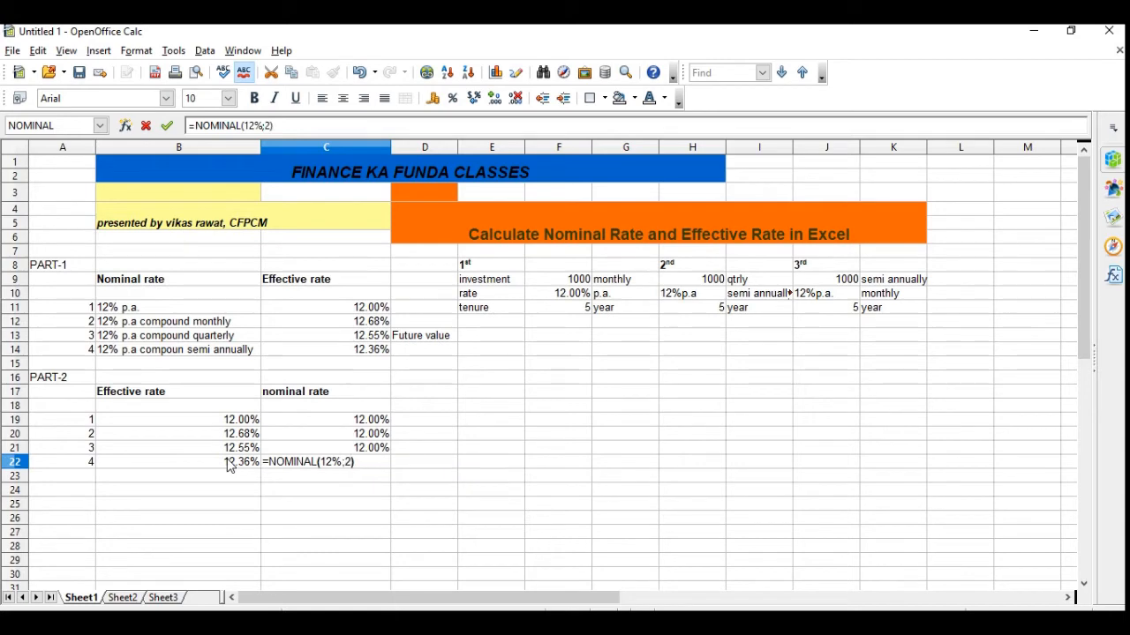
key("BackSpace")
key("BackSpace")
key("BackSpace")
key("BackSpace")
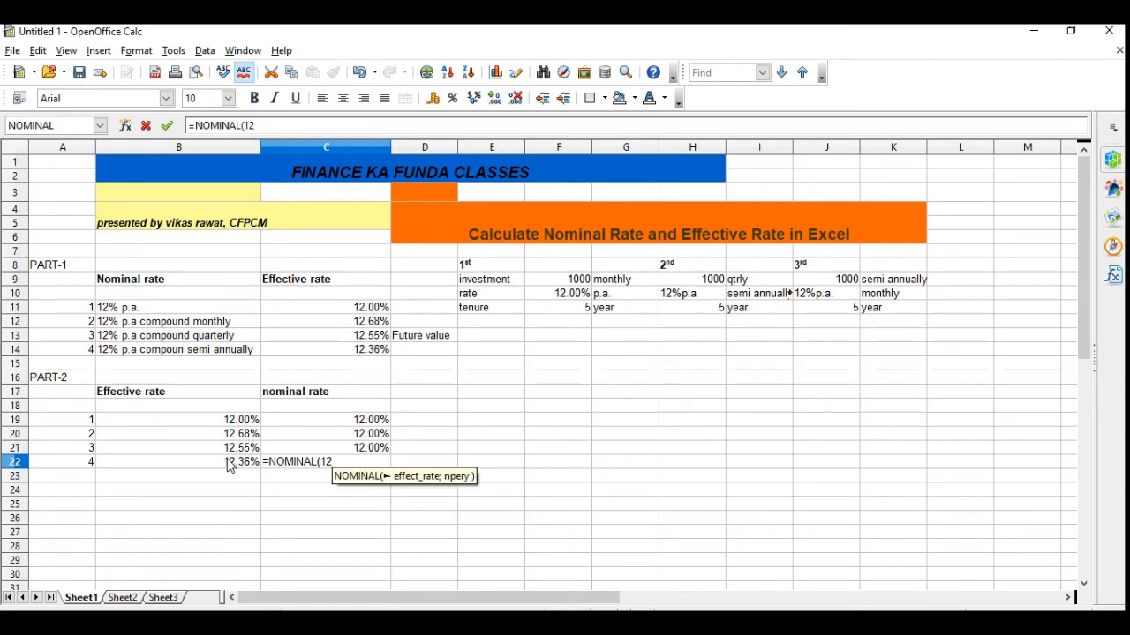
type(".36%;2")
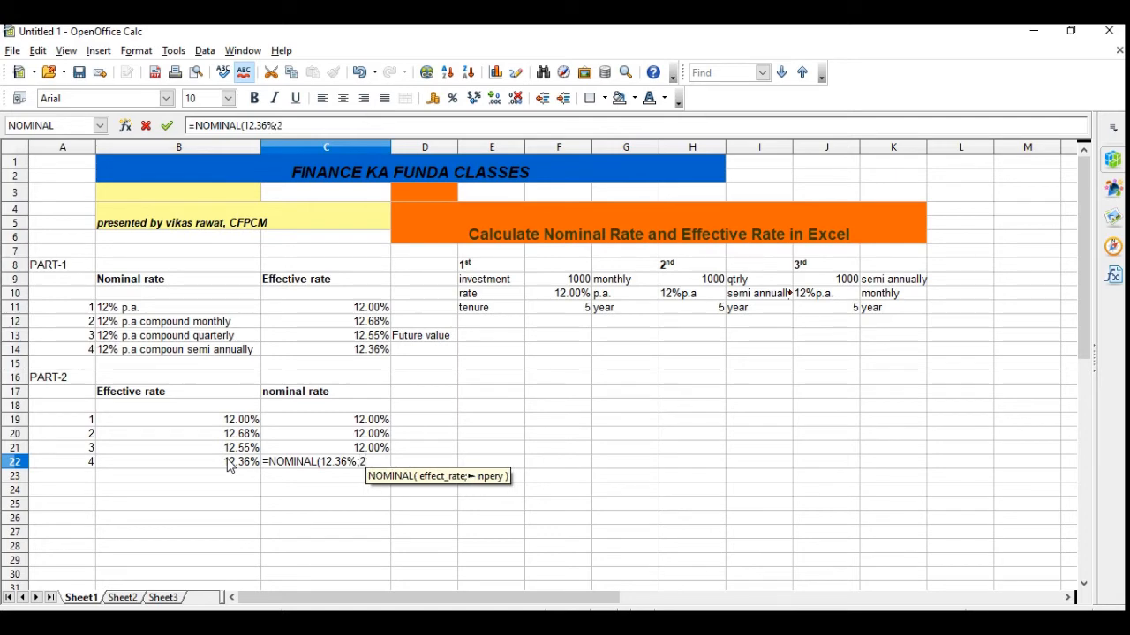
type(")")
key("Return")
Review the entries in the nominal rate column of PART-2, from C22 up to C19
key("Up")
key("Up")
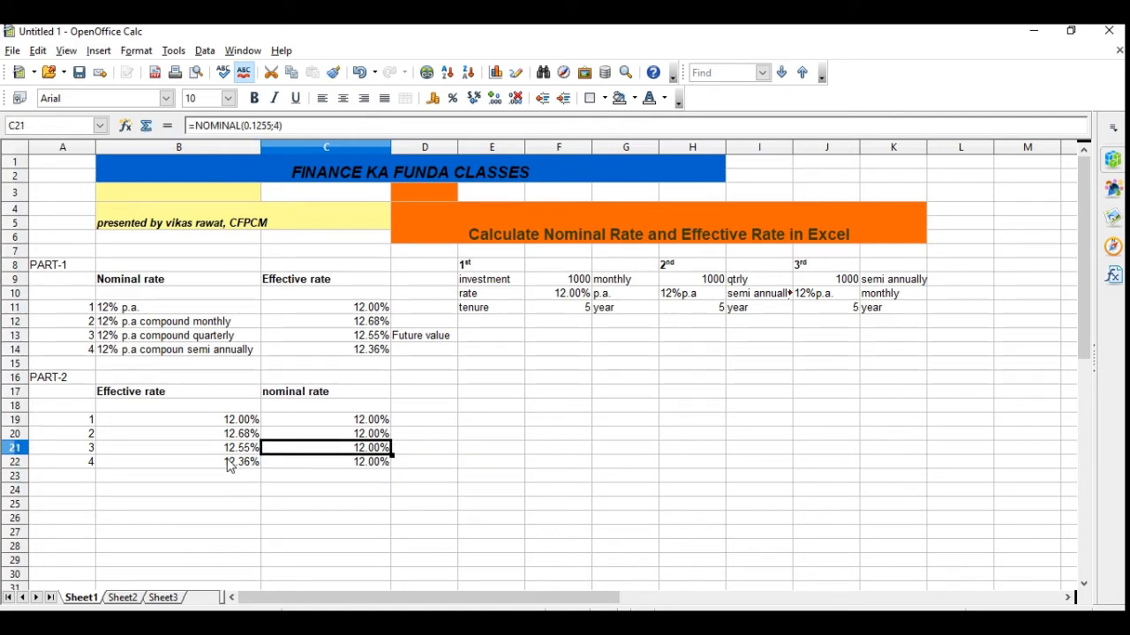
key("Up")
key("Up")
key("Down")
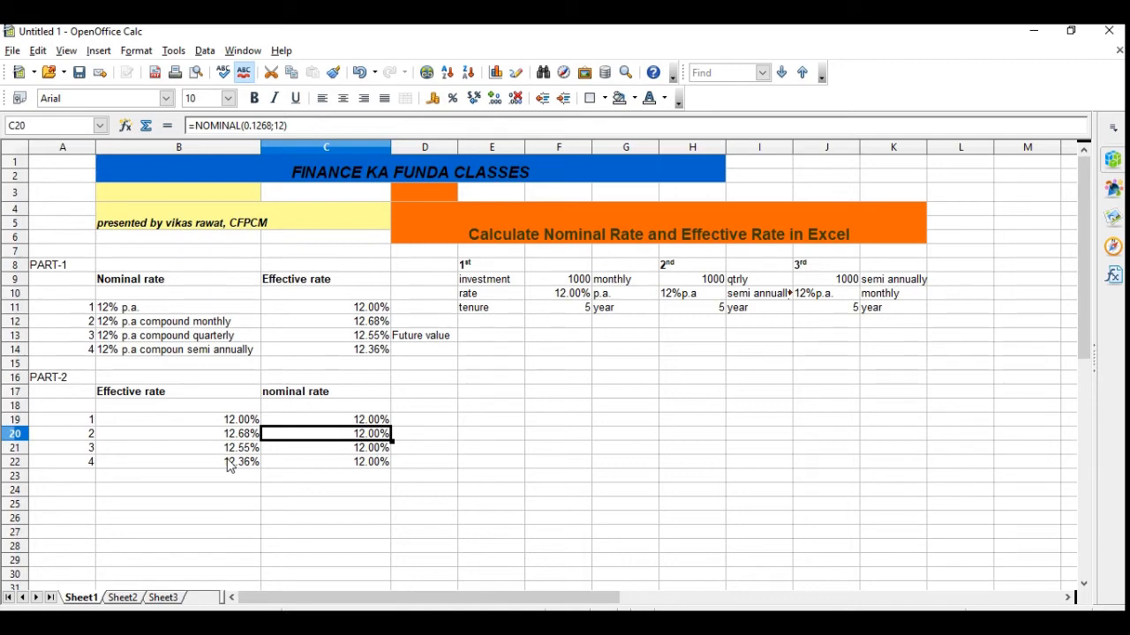
Label the second PART-2 rate as "Monthly" in D20, beside its nominal rate
key("Down")
key("Down")
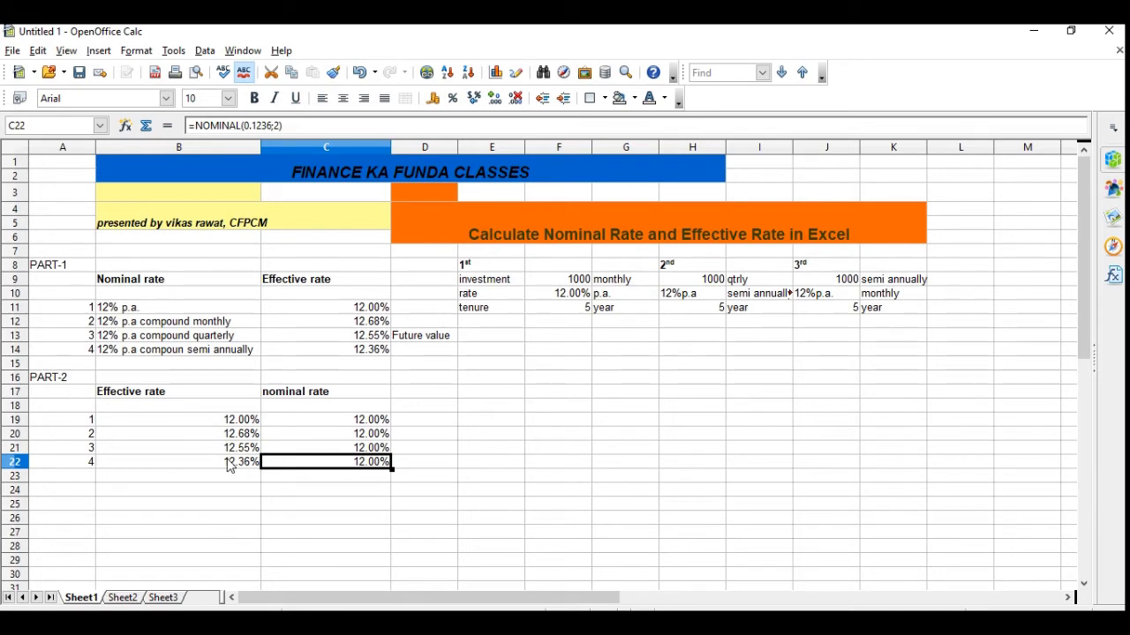
key("Up")
key("Up")
key("Up")
key("Right")
key("Down")
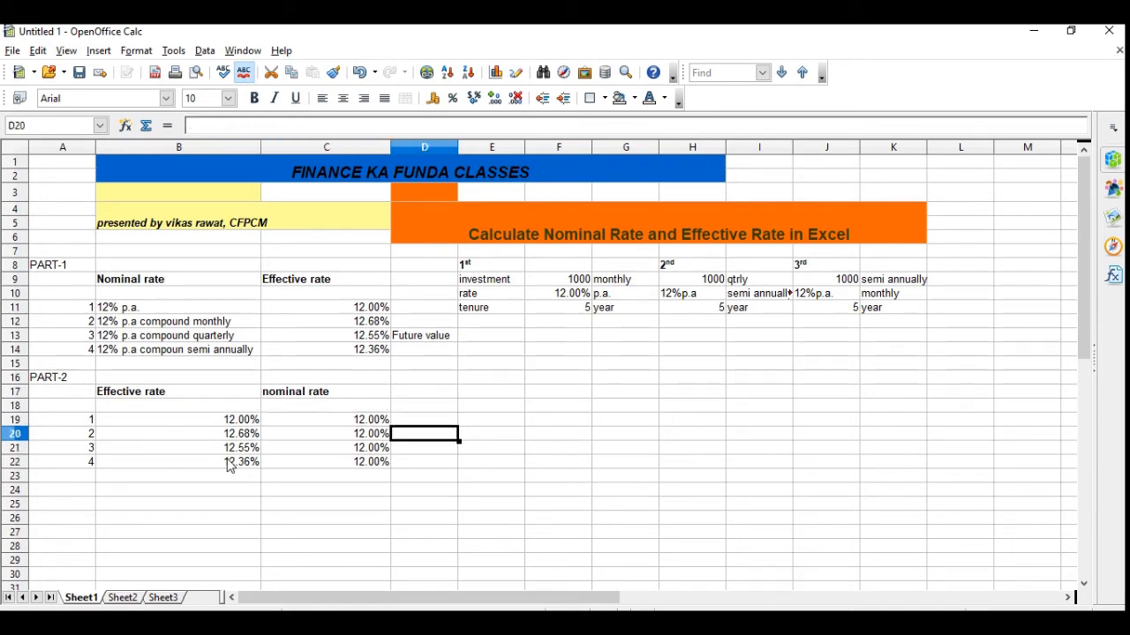
type("MONT")
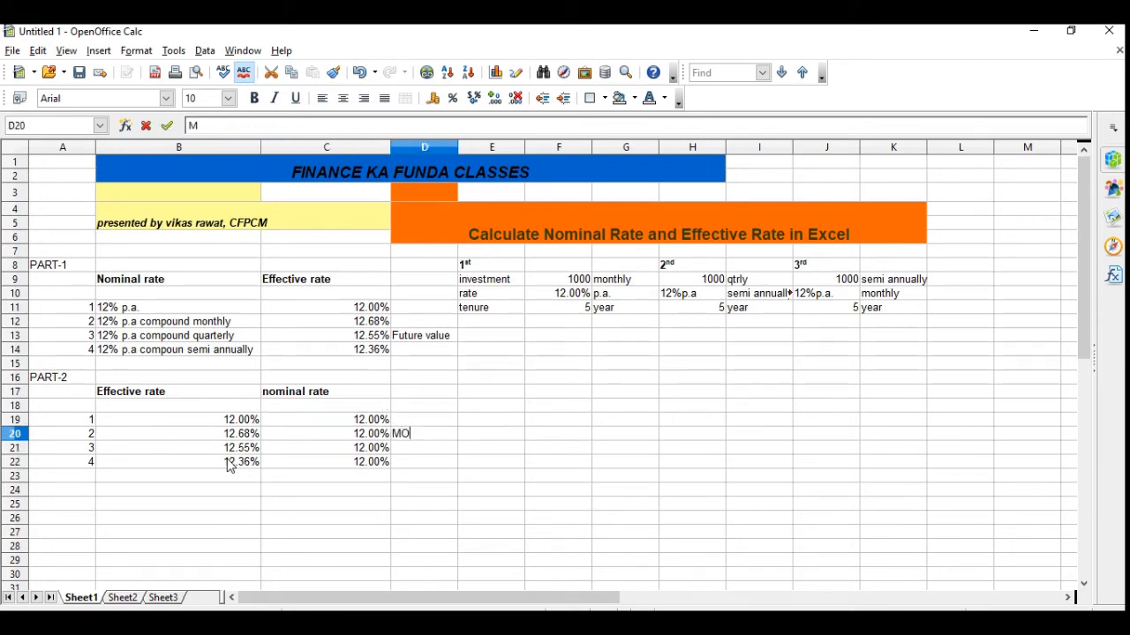
key("BackSpace")
key("BackSpace")
key("BackSpace")
type("onthly")
key("Return")
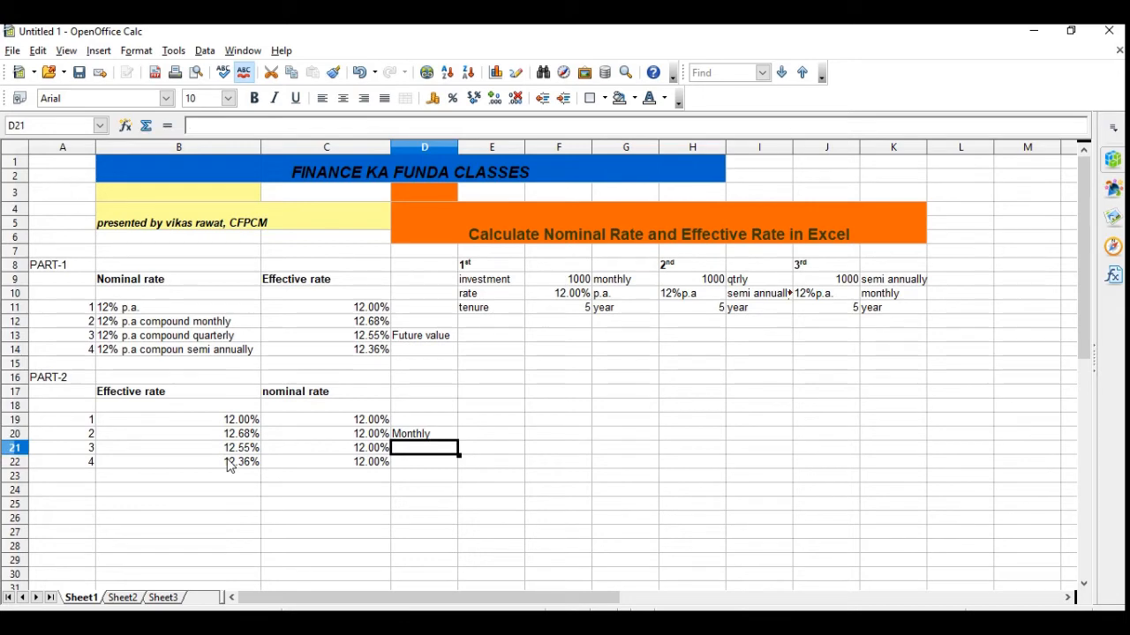
Label the third and fourth PART-2 rates "quarterly" in D21 and "semi annu" in D22
type("quart")
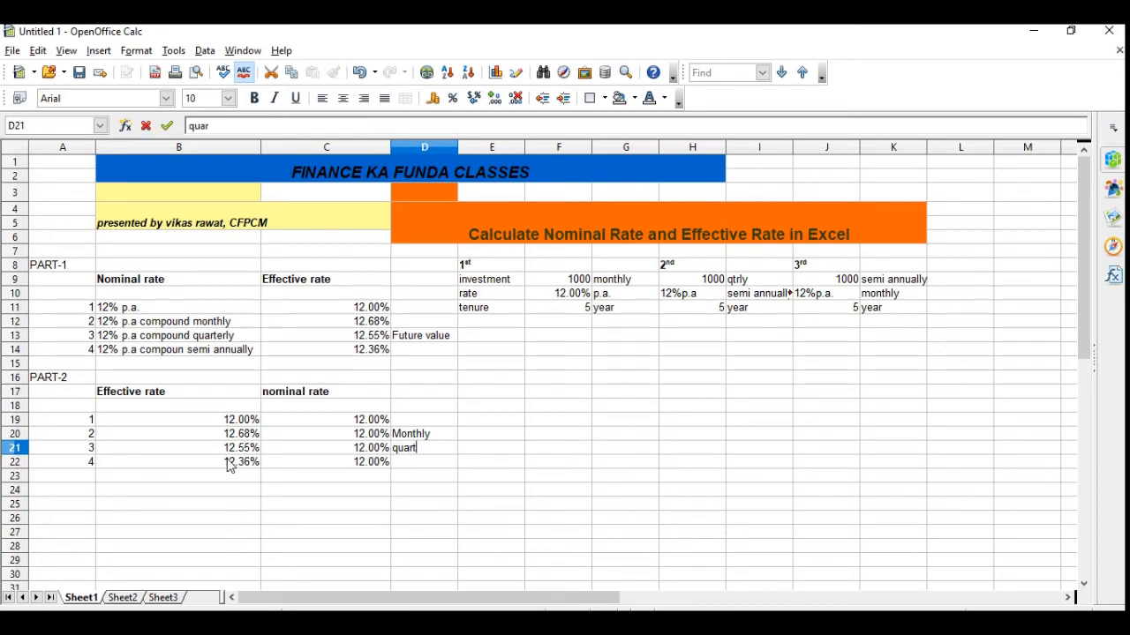
type("erly")
key("Return")
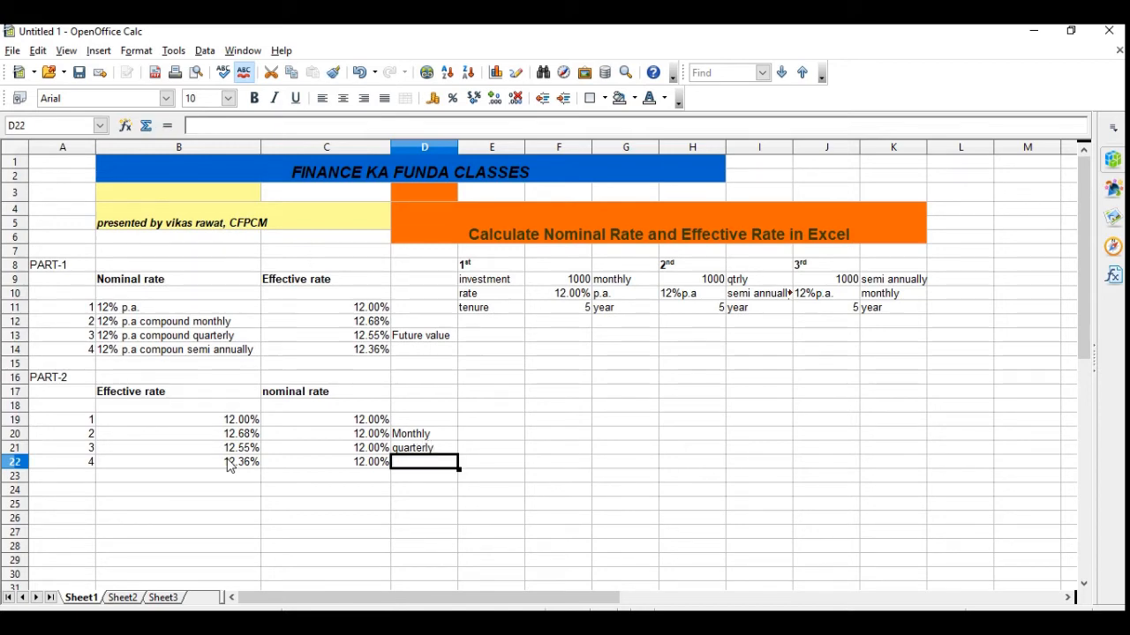
type("sw")
key("BackSpace")
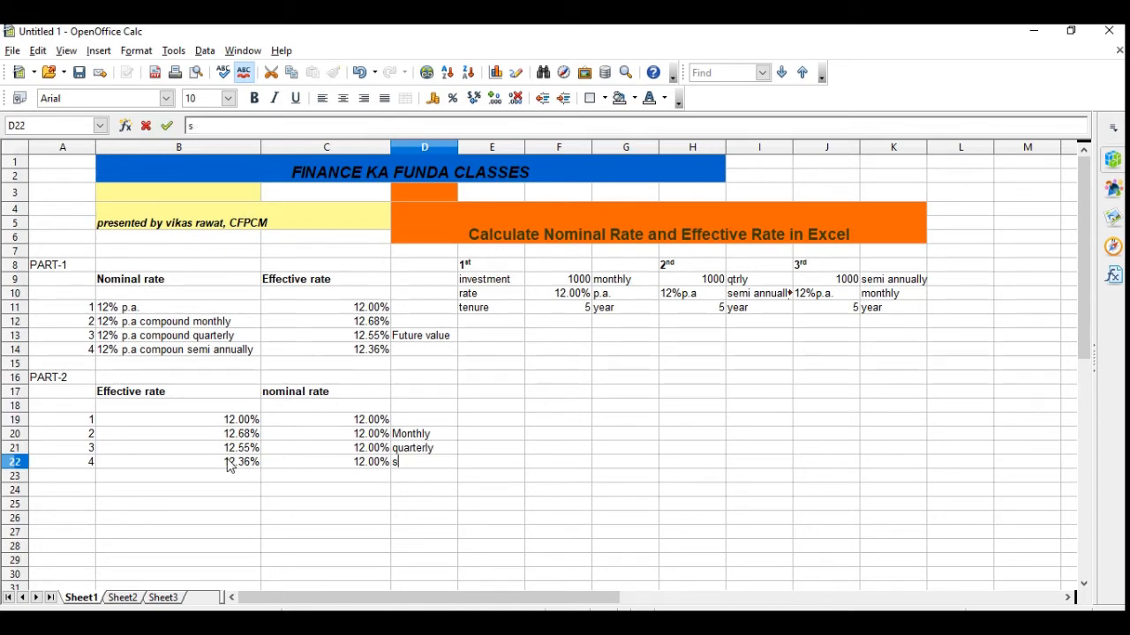
type("emi annu")
left_click(490, 408)
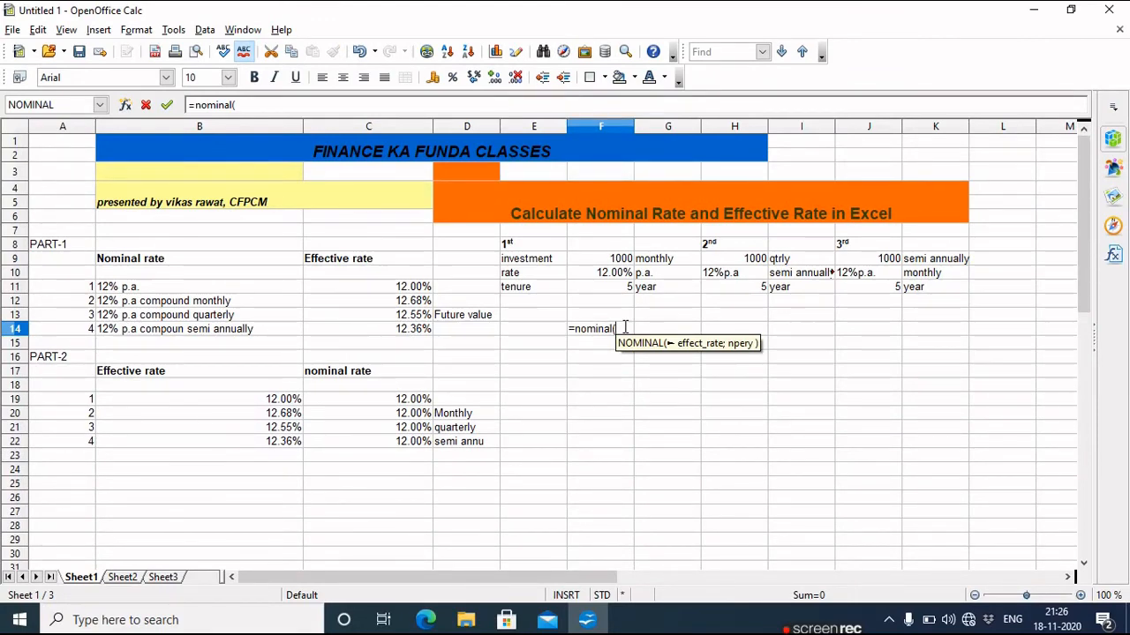
Complete the formula in F14 as =NOMINAL(12%;12) to get the 1st investment's nominal rate for monthly compounding
type("12%")
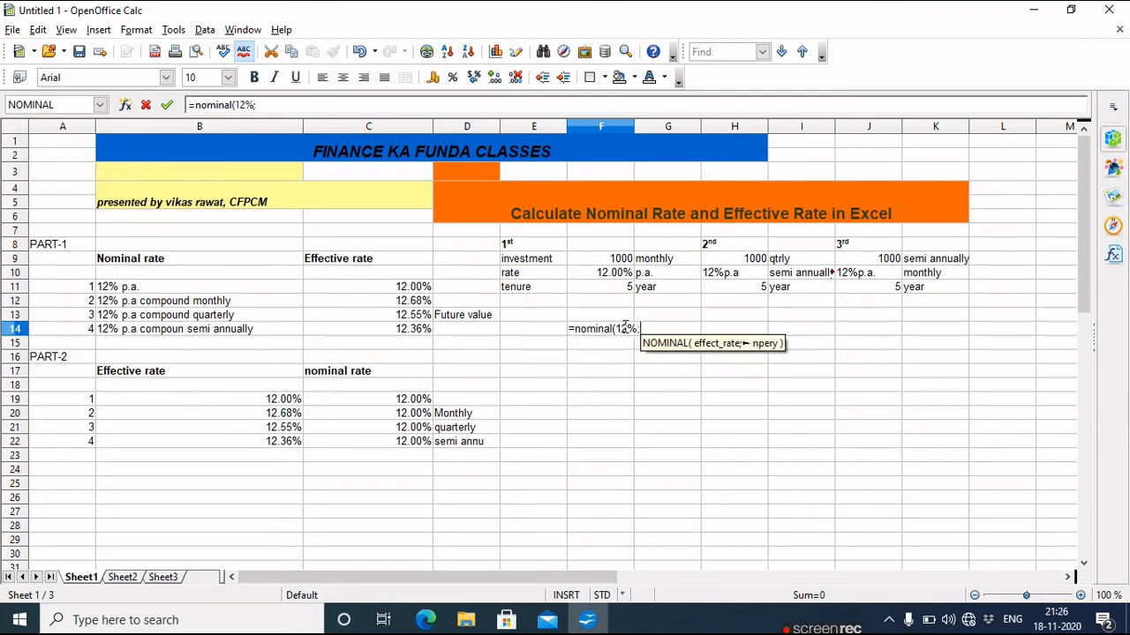
type(";12)")
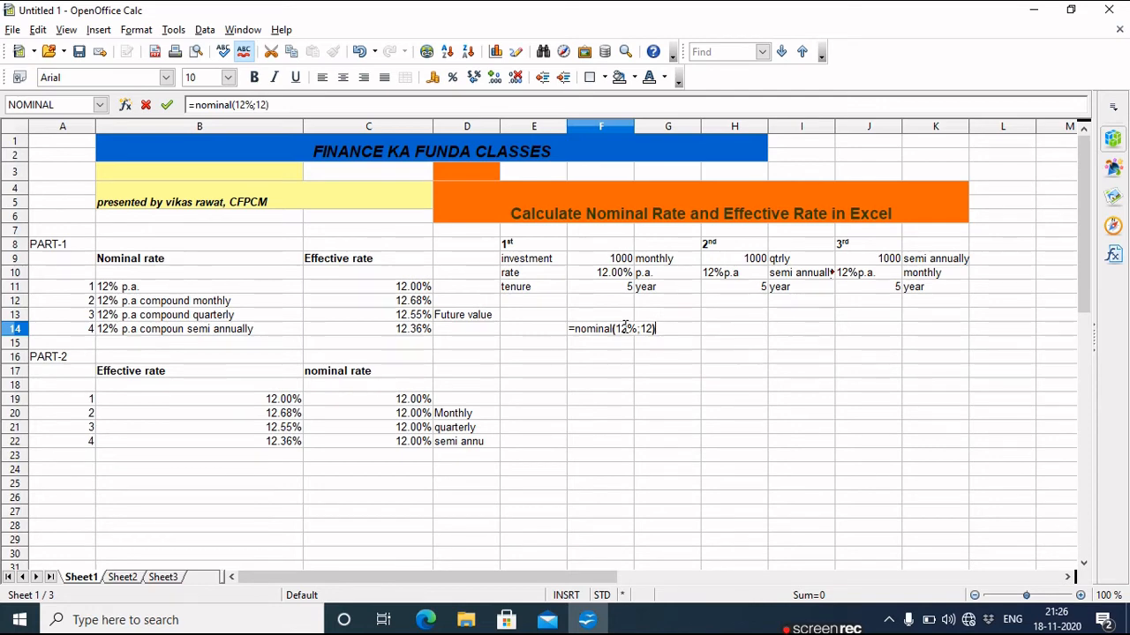
key("Return")
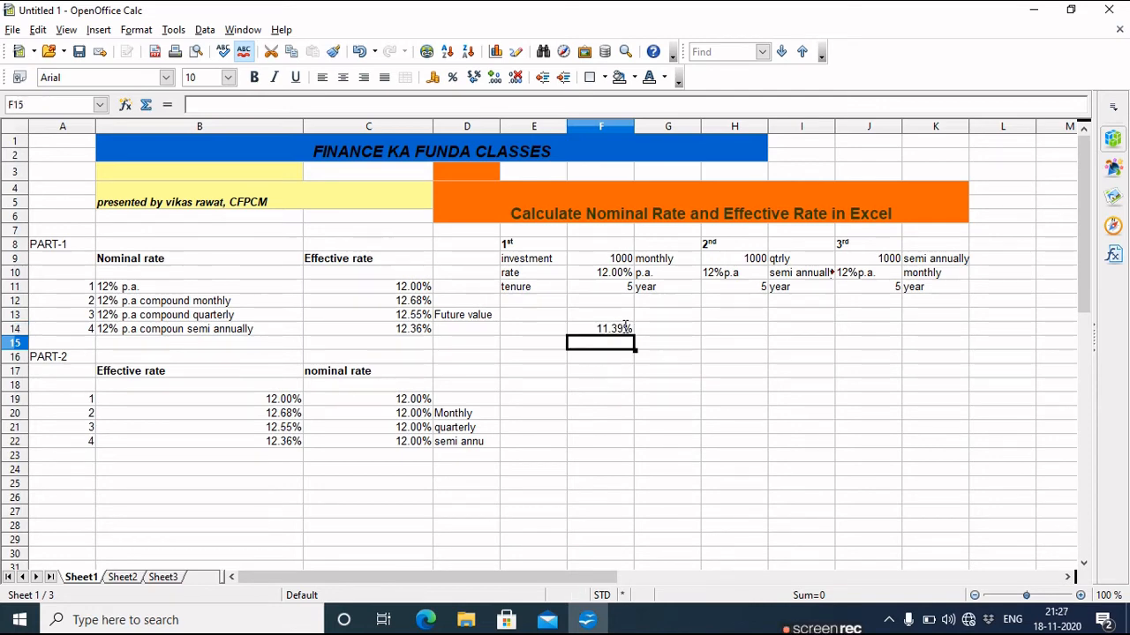
Calculate the 1st investment's monthly rate in F15 with the formula =F14/12
type("=")
left_click(625, 326)
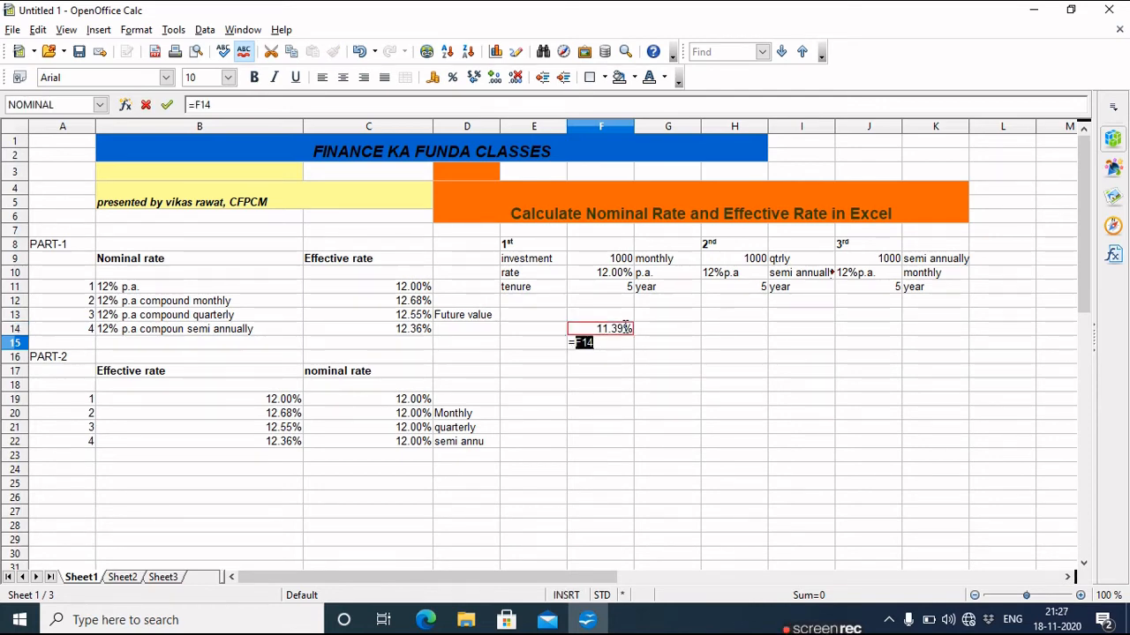
type("/12")
key("Return")
key("Return")
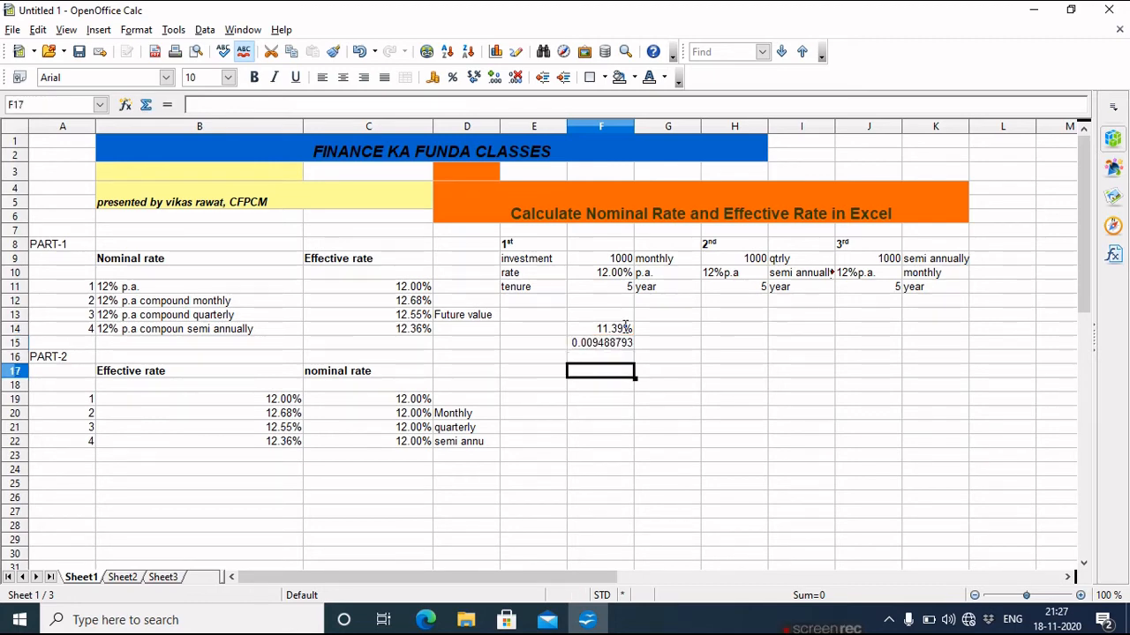
Calculate the 1st investment's future value in F17 with the formula =FV(F15;5*12;-F9;0;1)
type("=fv")
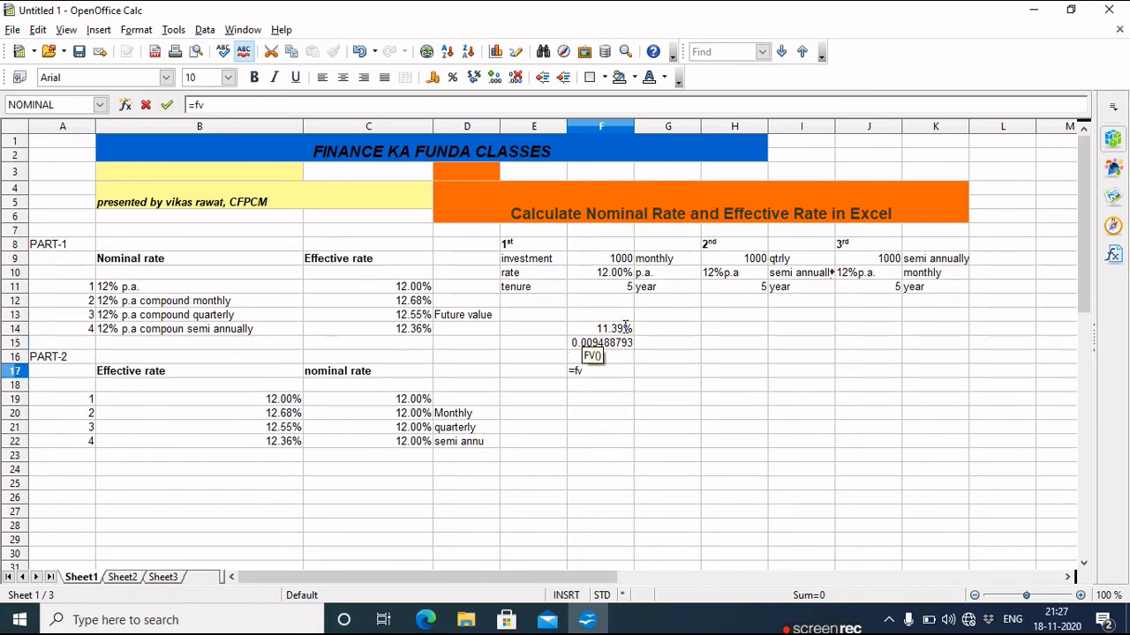
type("(")
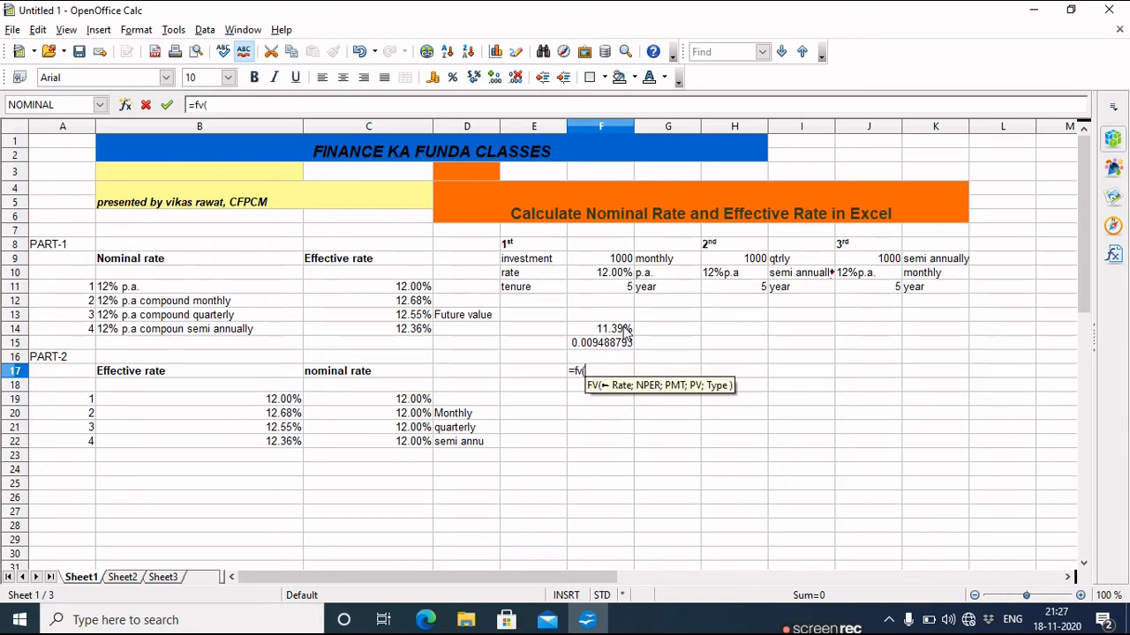
left_click(617, 344)
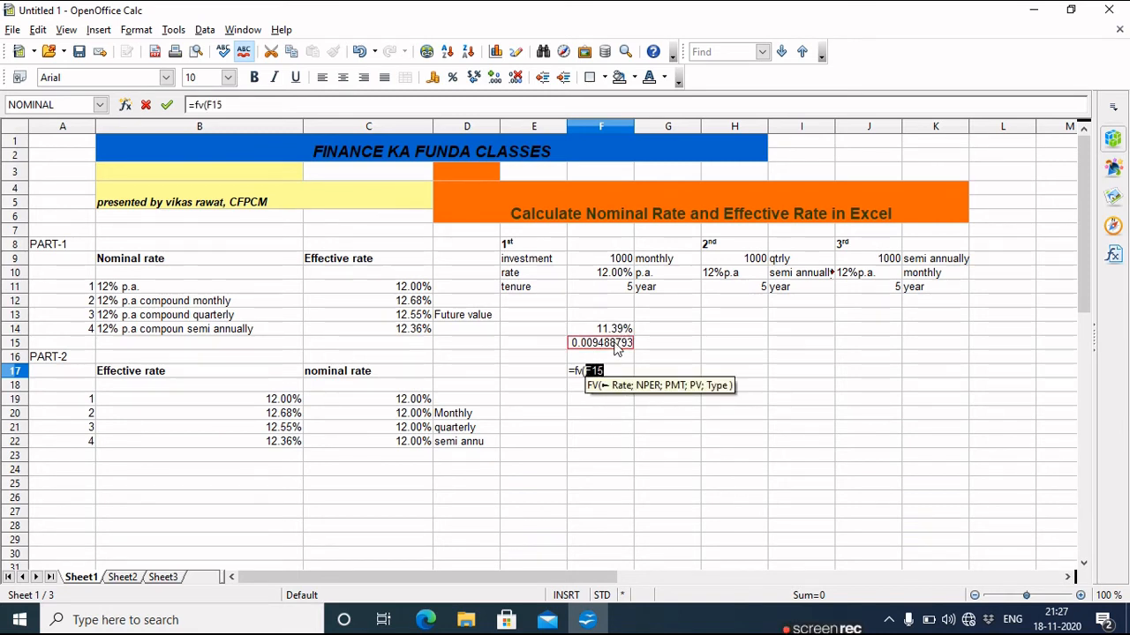
type(";5*")
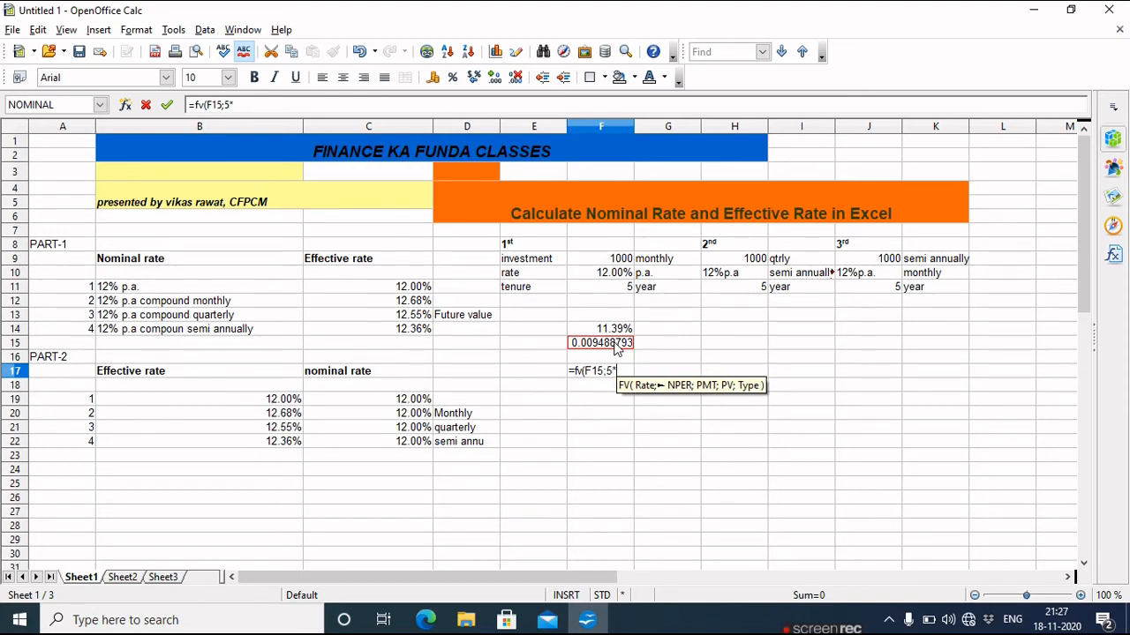
type("12;-")
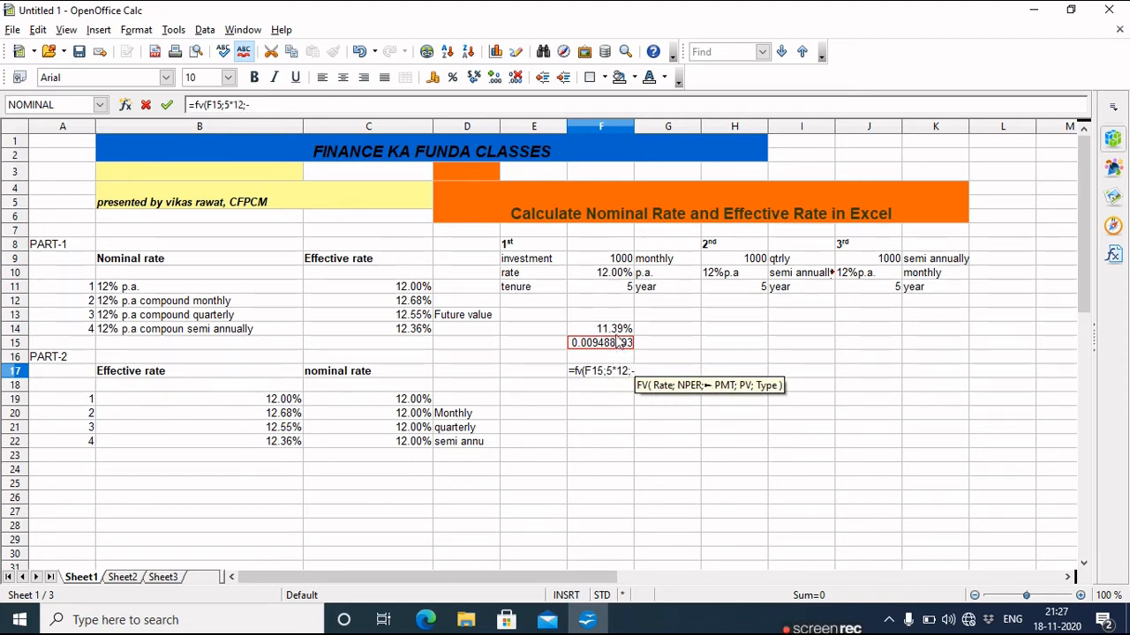
left_click(618, 261)
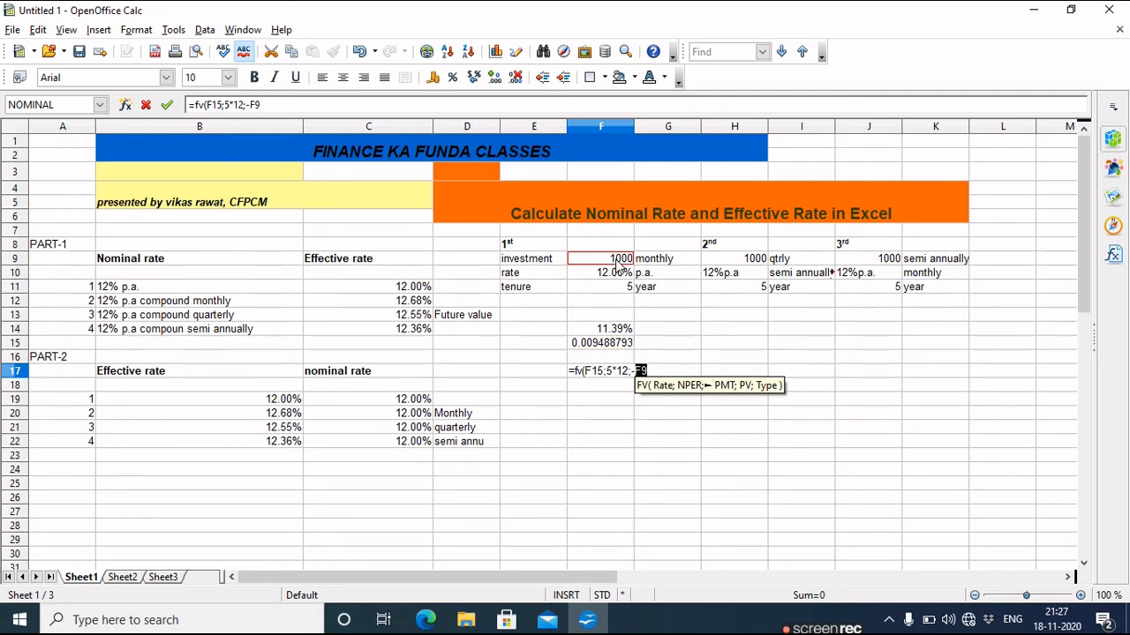
type(";0")
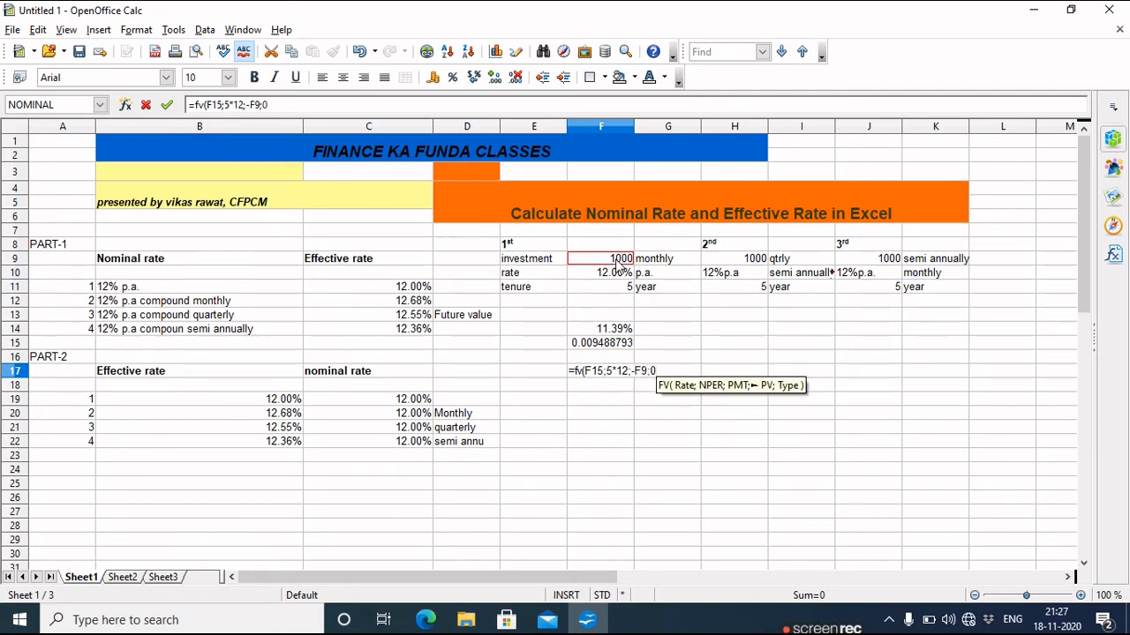
type(";1)")
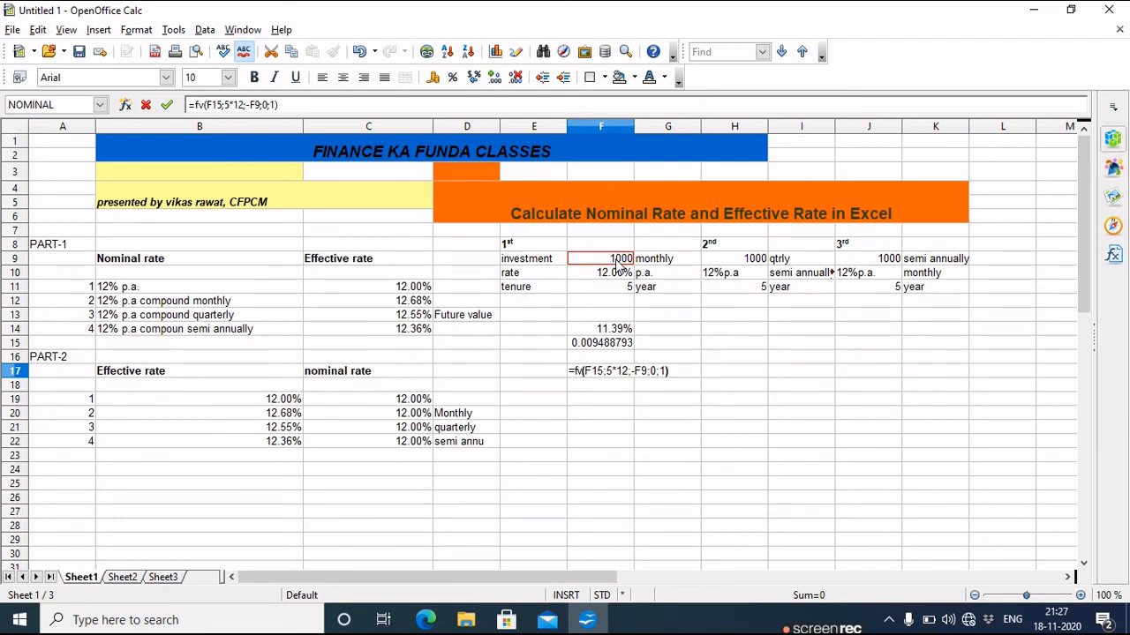
key("Return")
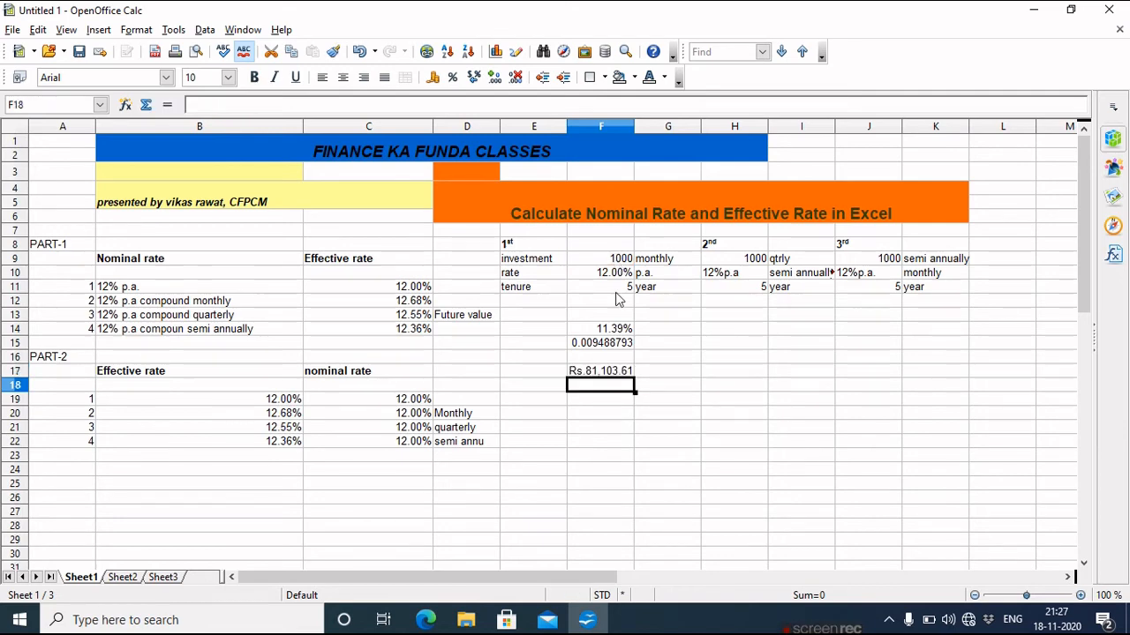
left_click(555, 372)
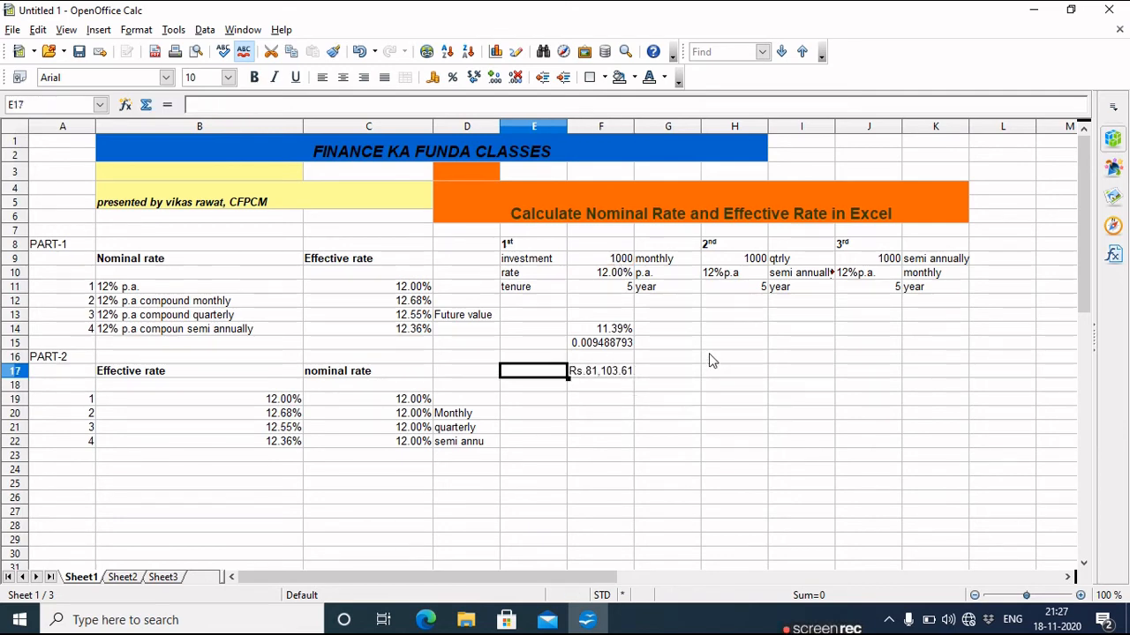
Calculate the 2nd investment's effective rate for semi-annual compounding in H14 with the formula =EFFECTIVE(12%;2)
left_click(719, 331)
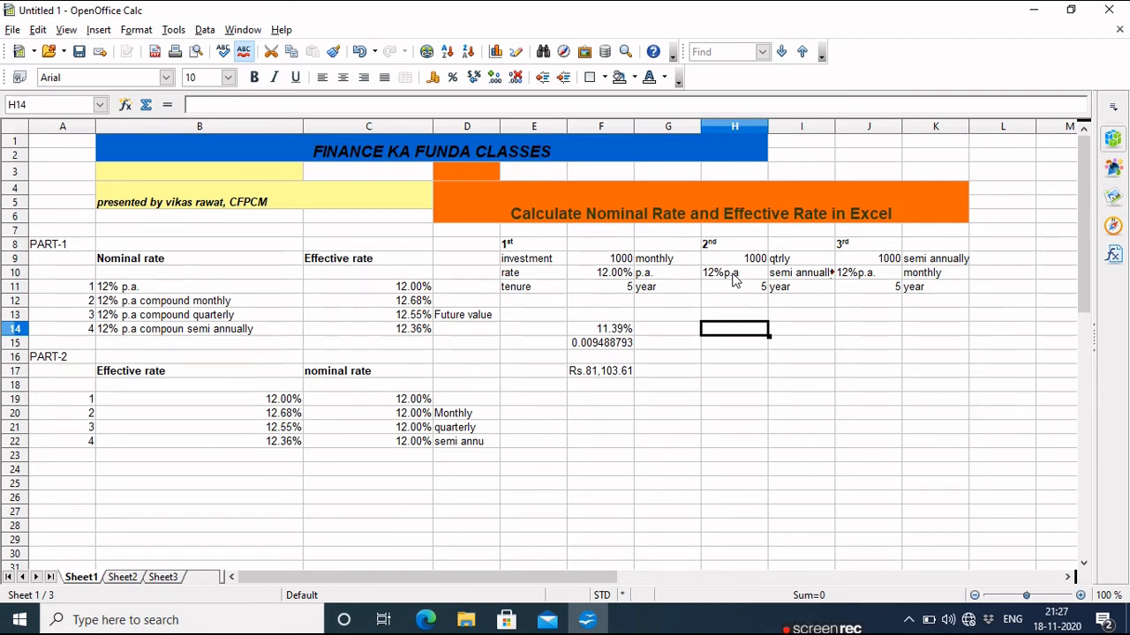
type("=e")
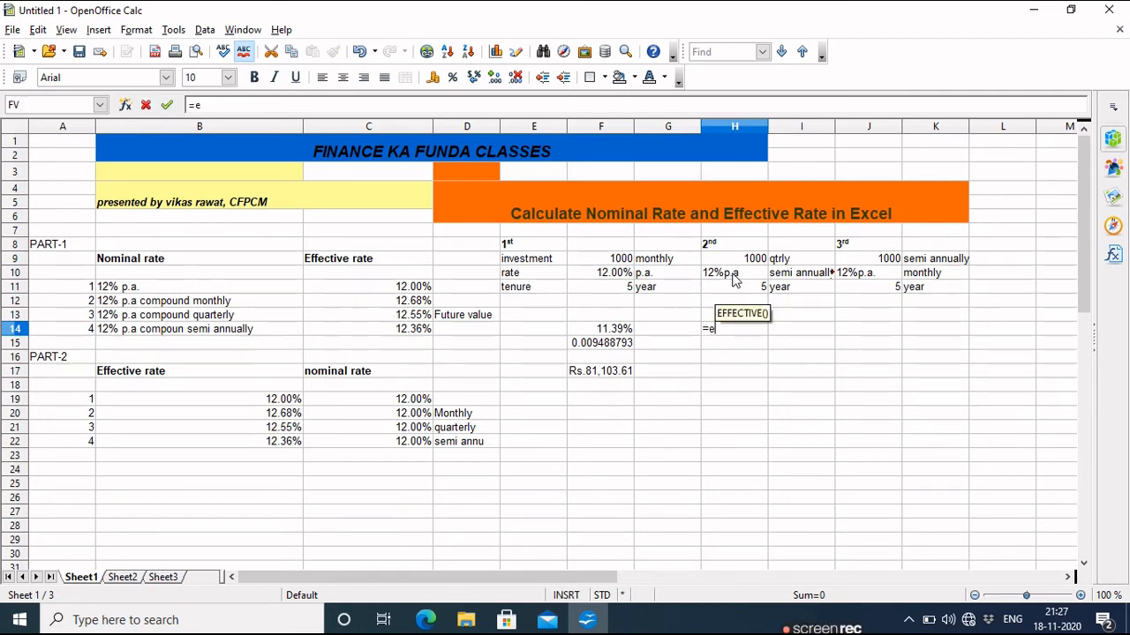
type("ffective")
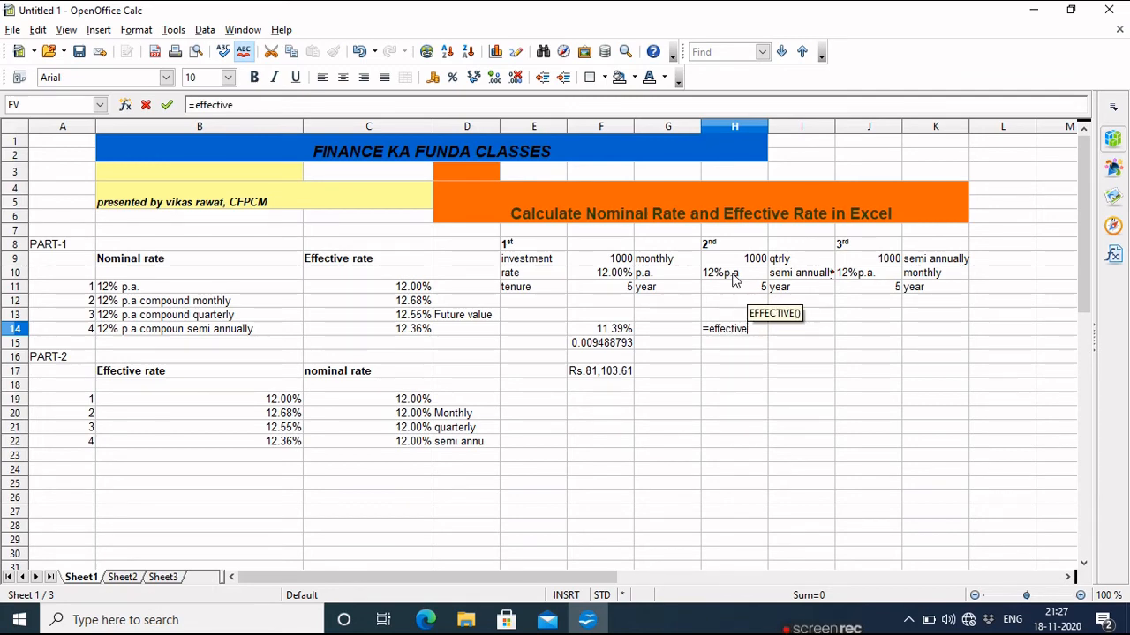
type("(12")
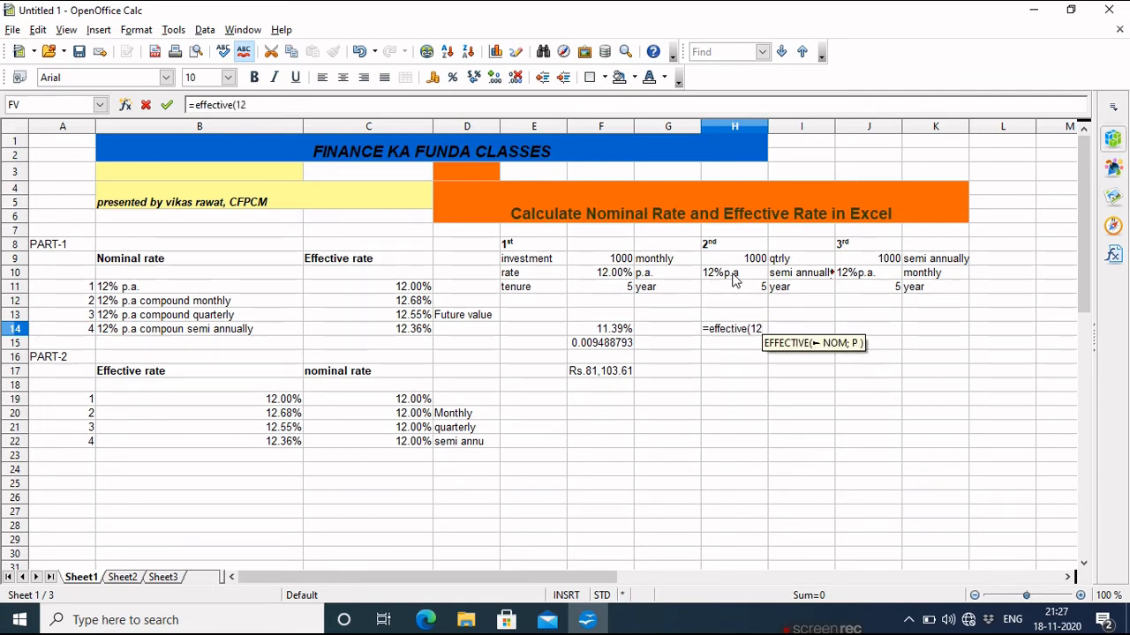
type("%;")
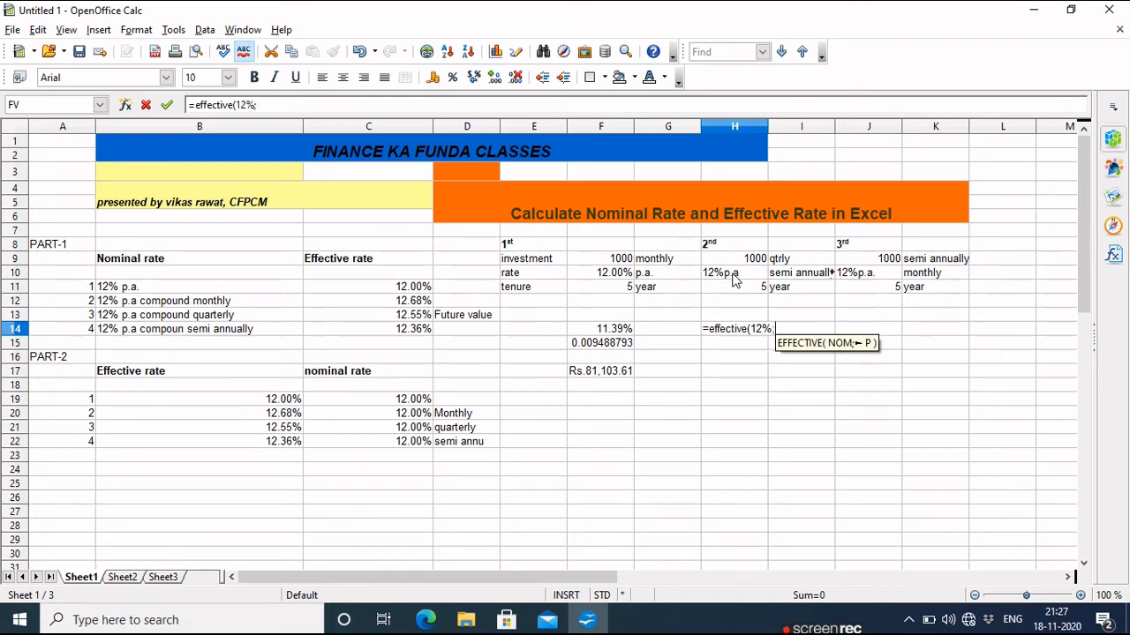
type("2")
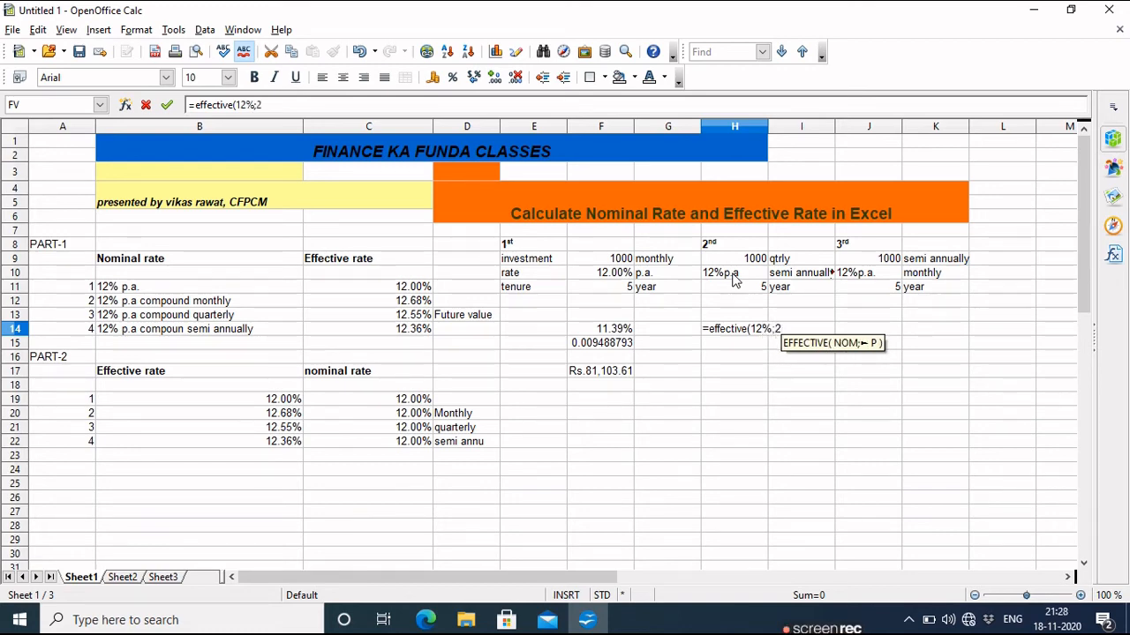
type(")")
key("Return")
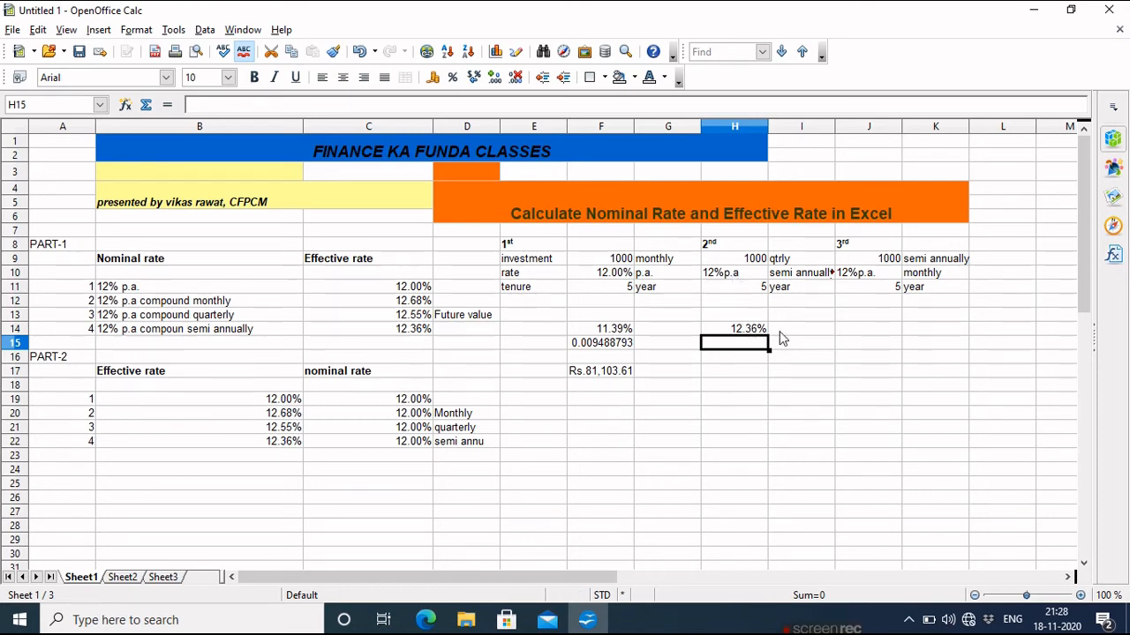
Calculate the 2nd investment's nominal rate for quarterly compounding in H15 with the formula =NOMINAL(12%;4)
type("=nomi")
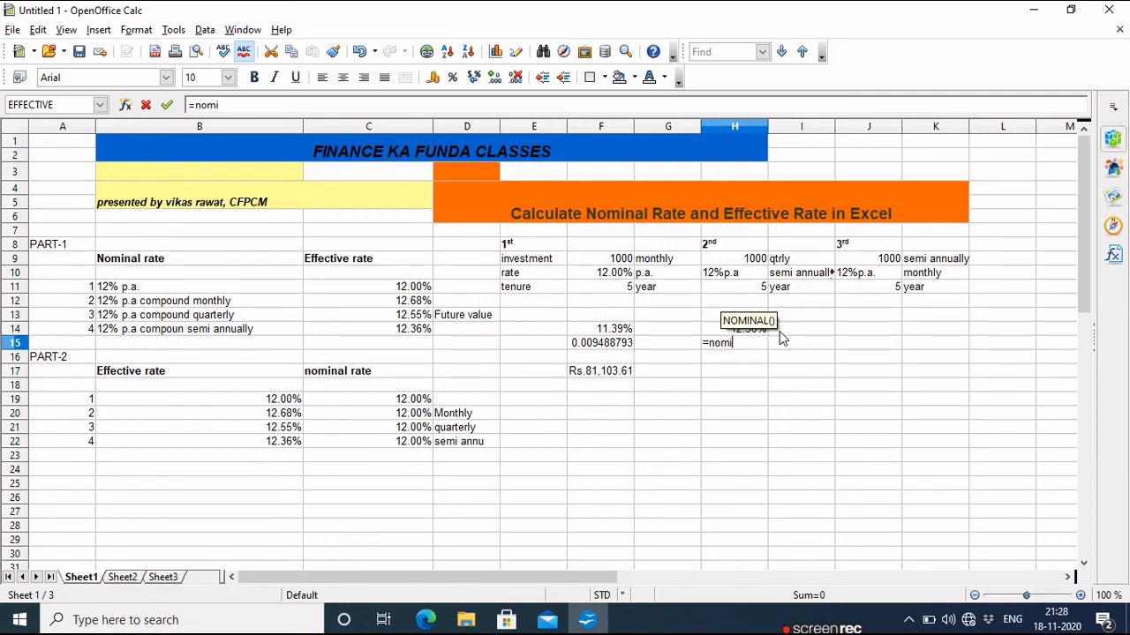
type("nal(")
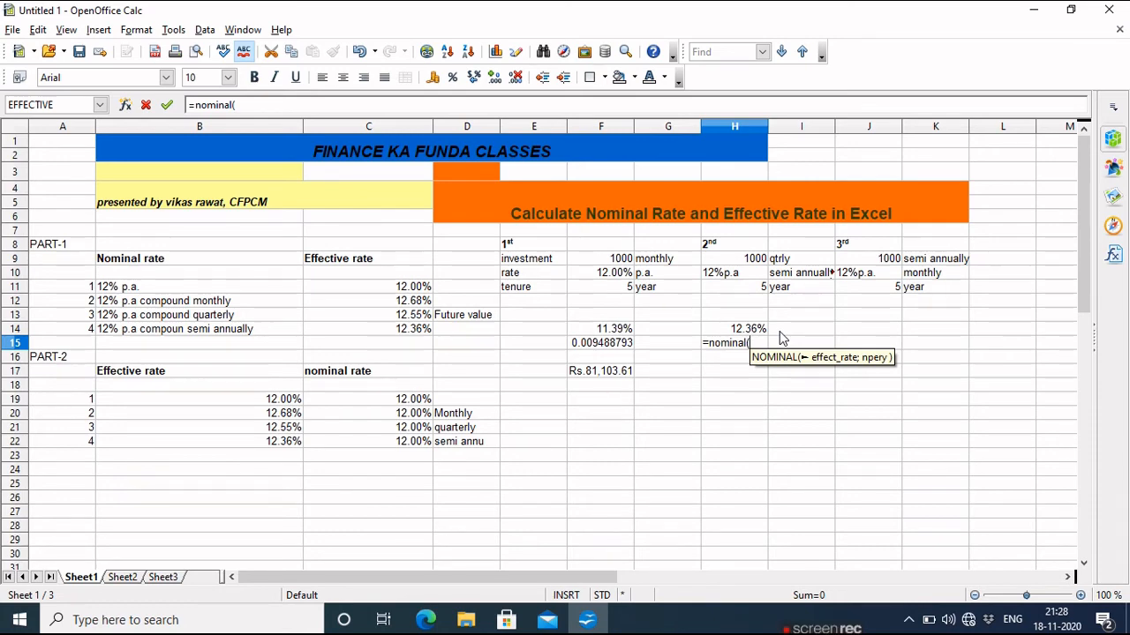
type("12")
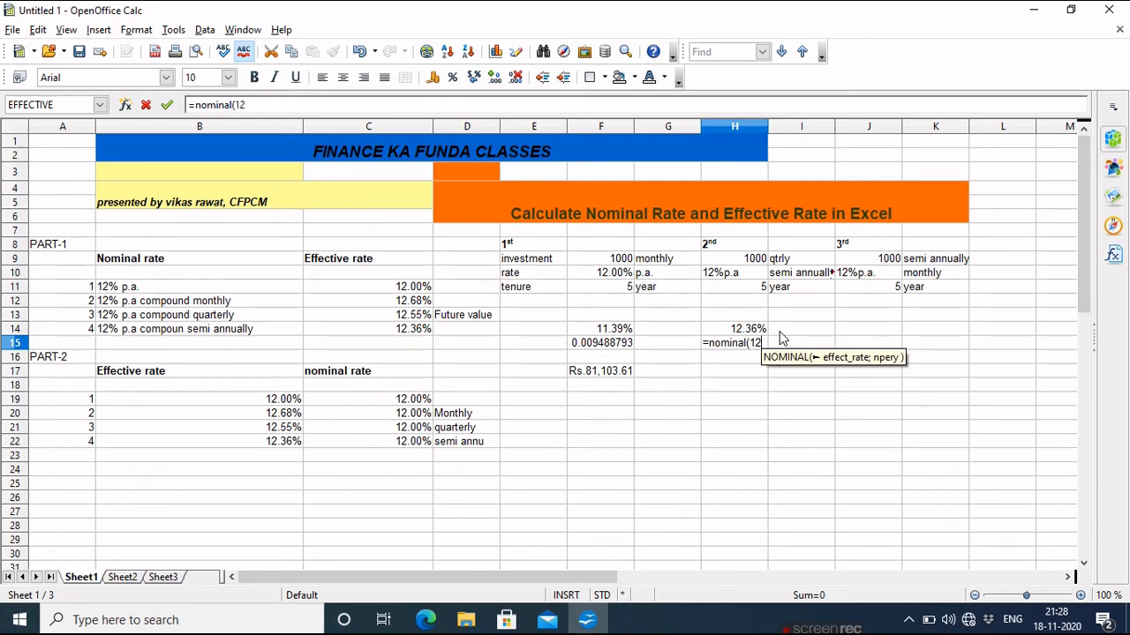
type("%;4")
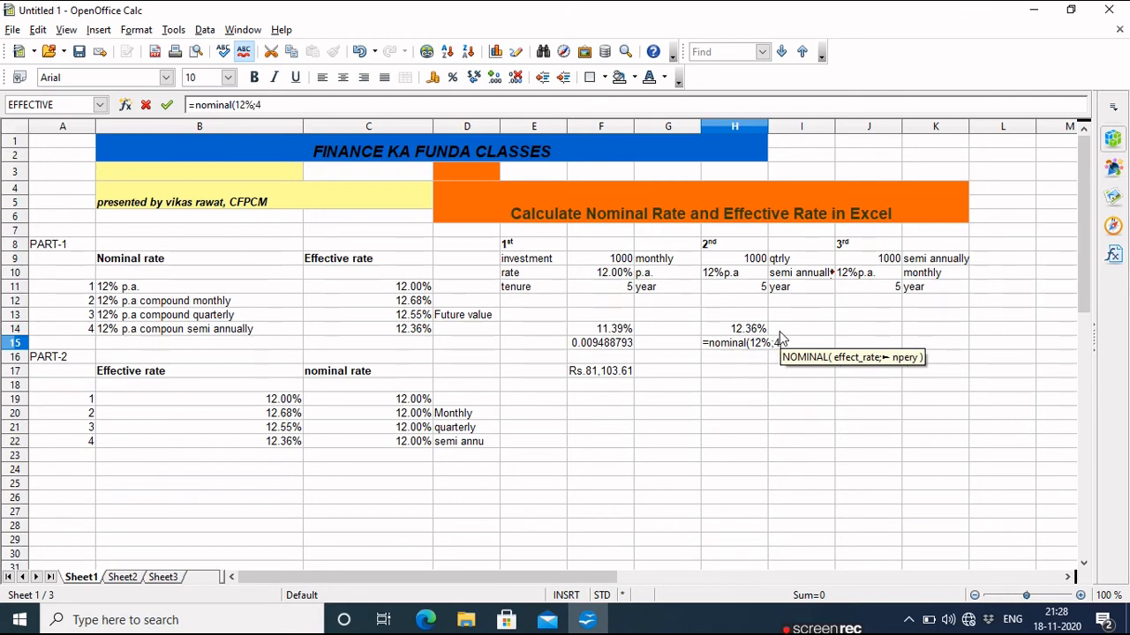
type(")")
key("Return")
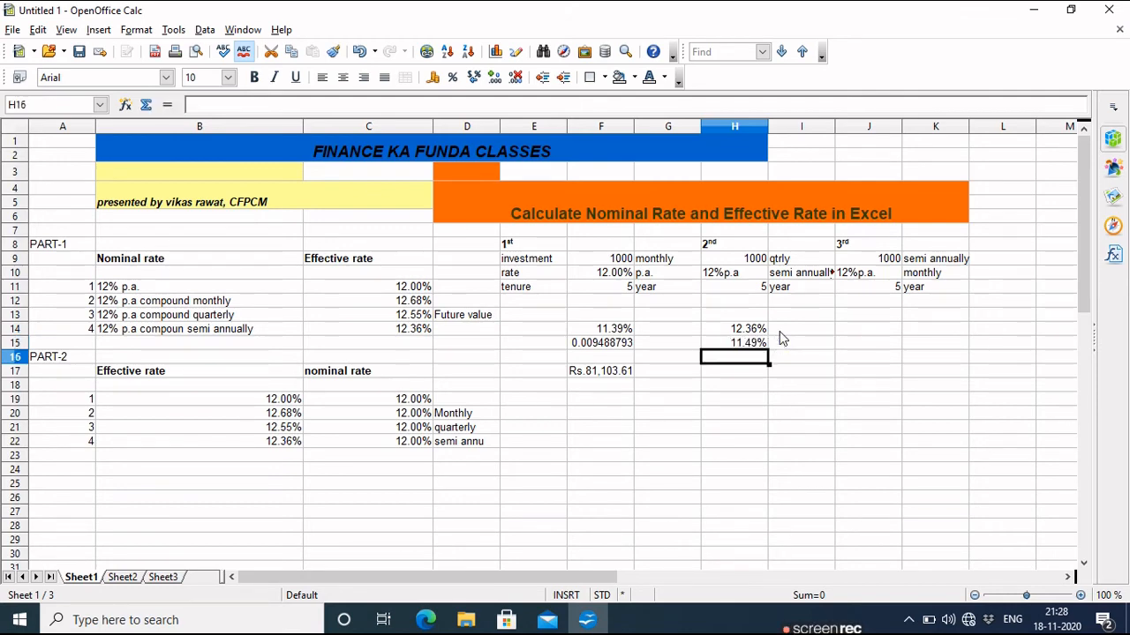
Calculate the 2nd investment's quarterly rate in H16 with the formula =H15/4
type("=")
key("Up")
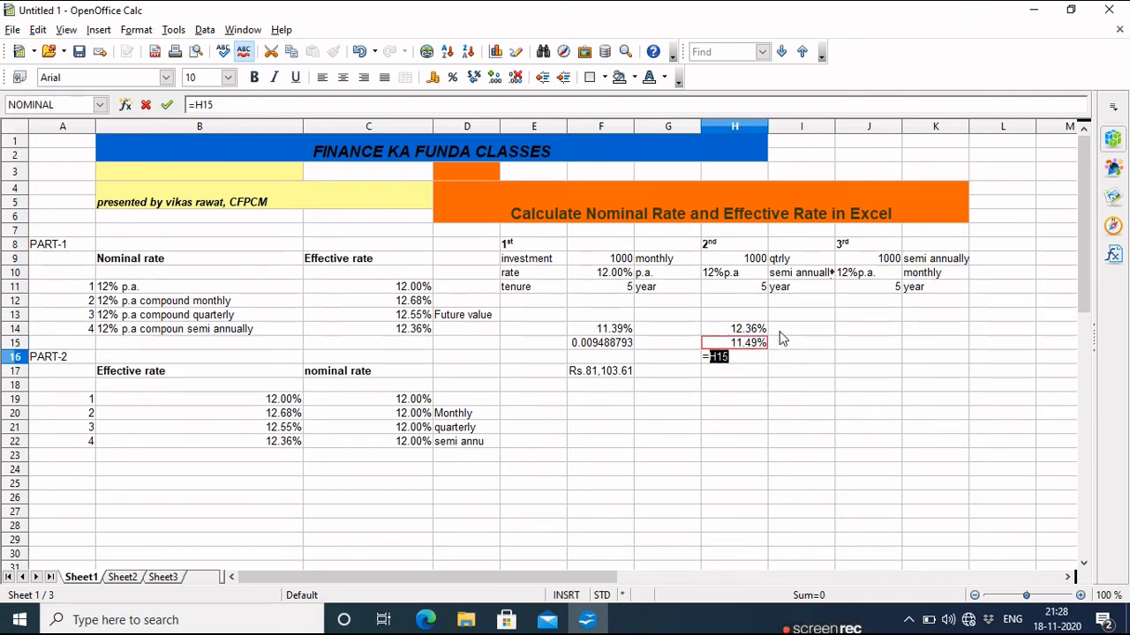
type("/4")
key("Return")
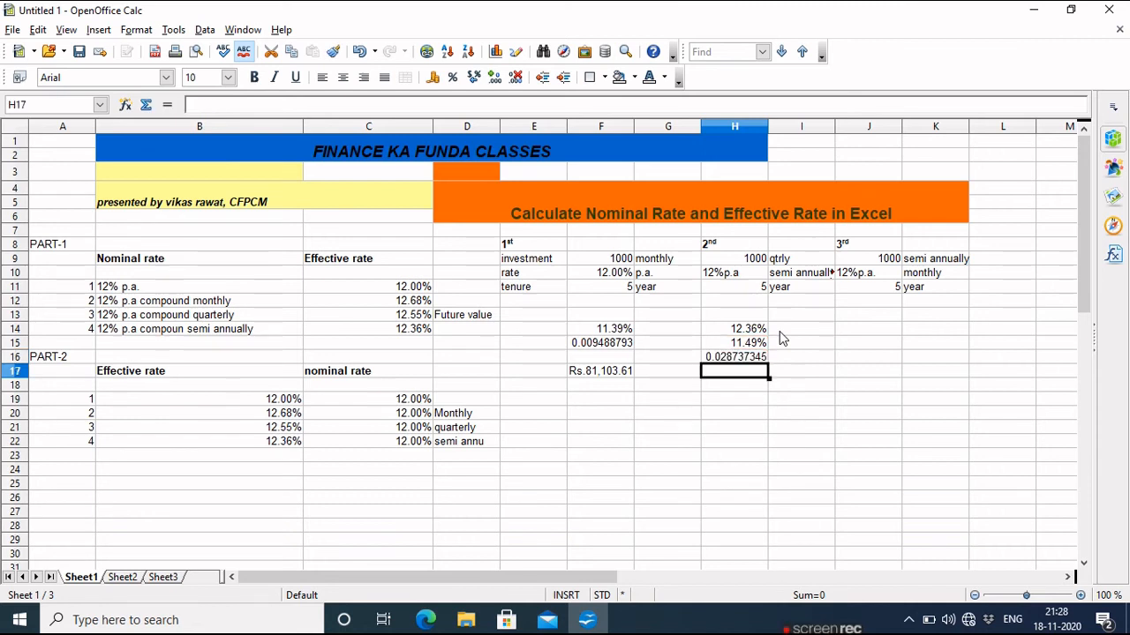
Calculate the 2nd investment's future value in H18 with the formula =FV(H16;5*4;-1000;0;1)
left_click(737, 391)
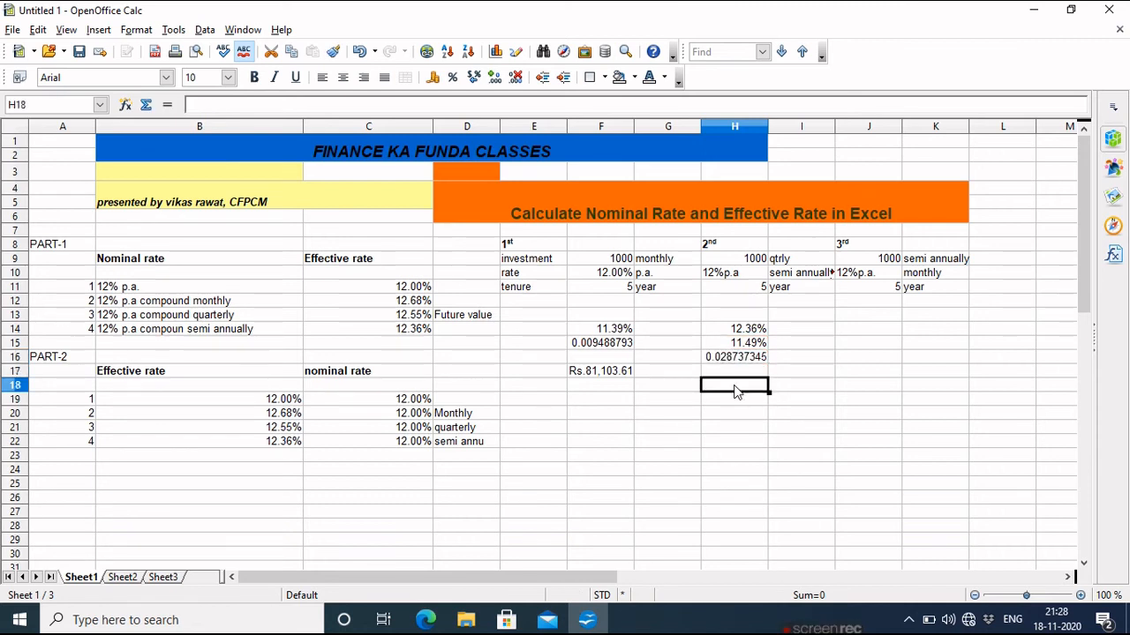
type("=")
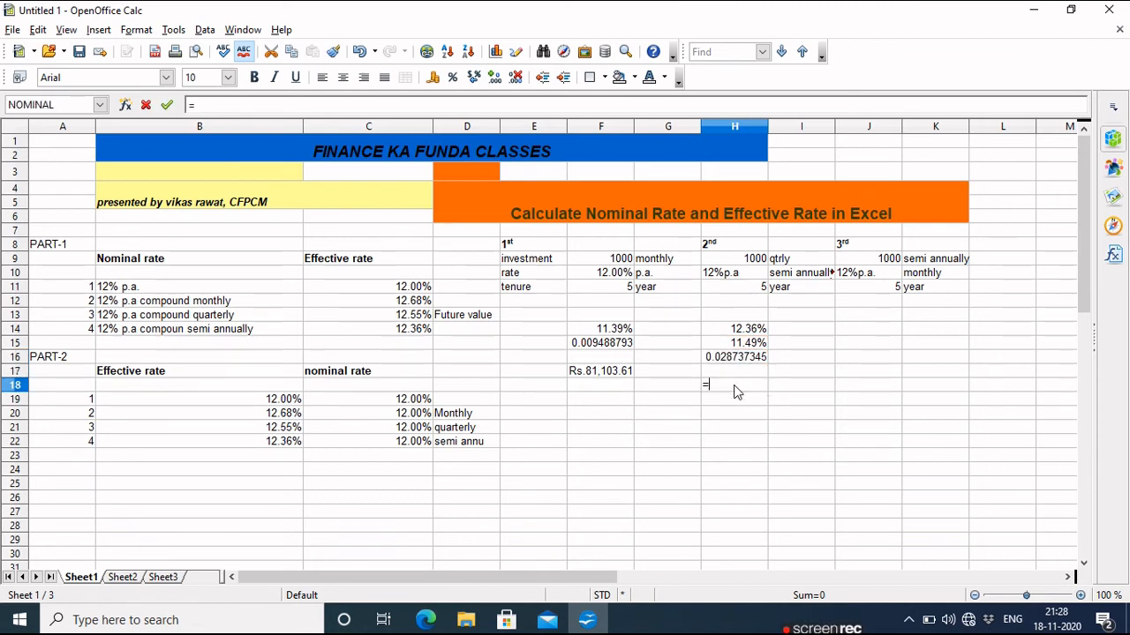
type("fv(")
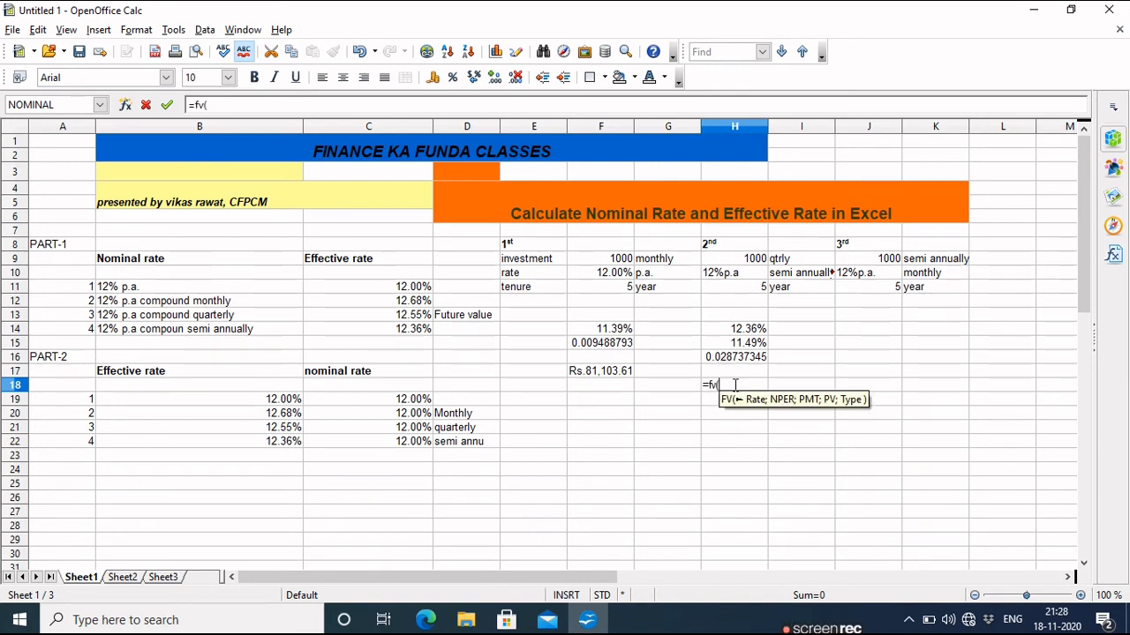
left_click(737, 362)
type(";")
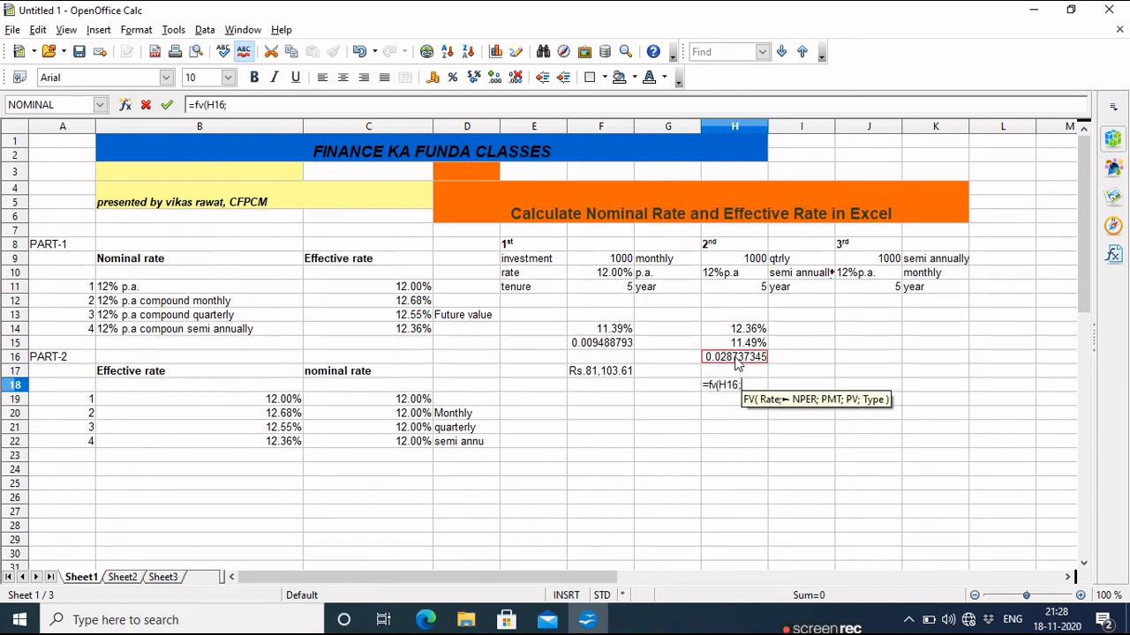
type("5*4")
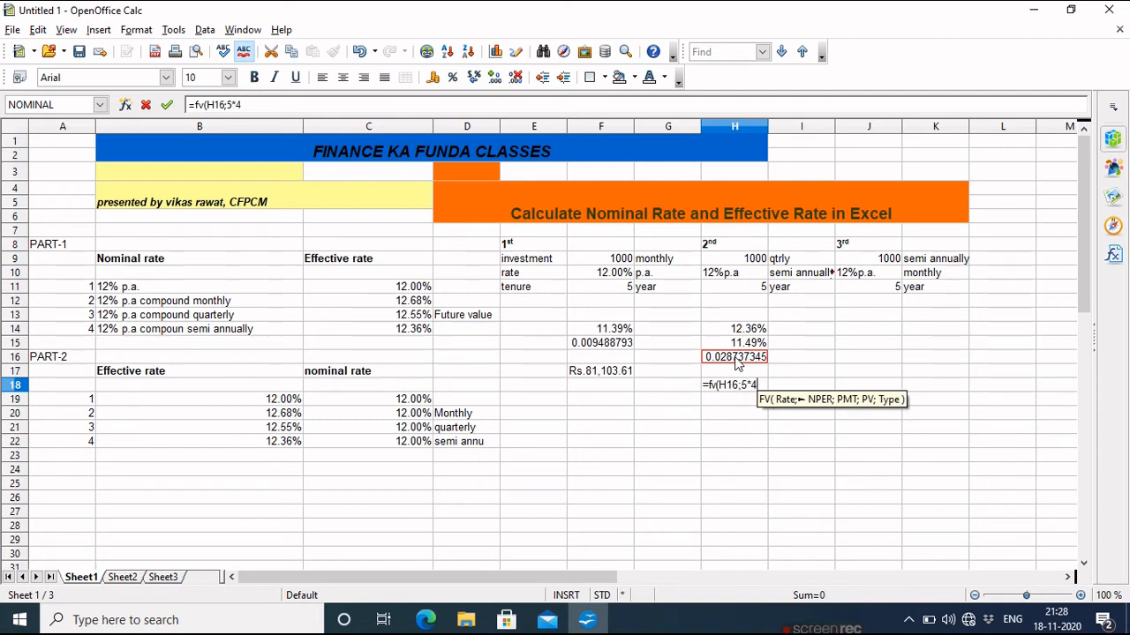
type(";")
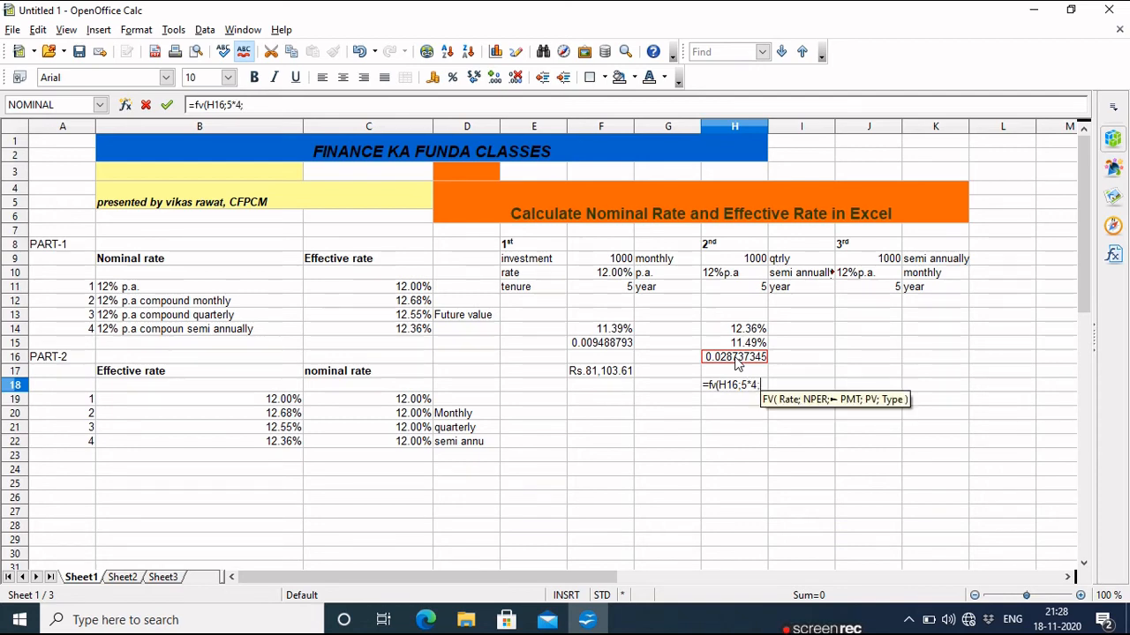
type("-1000")
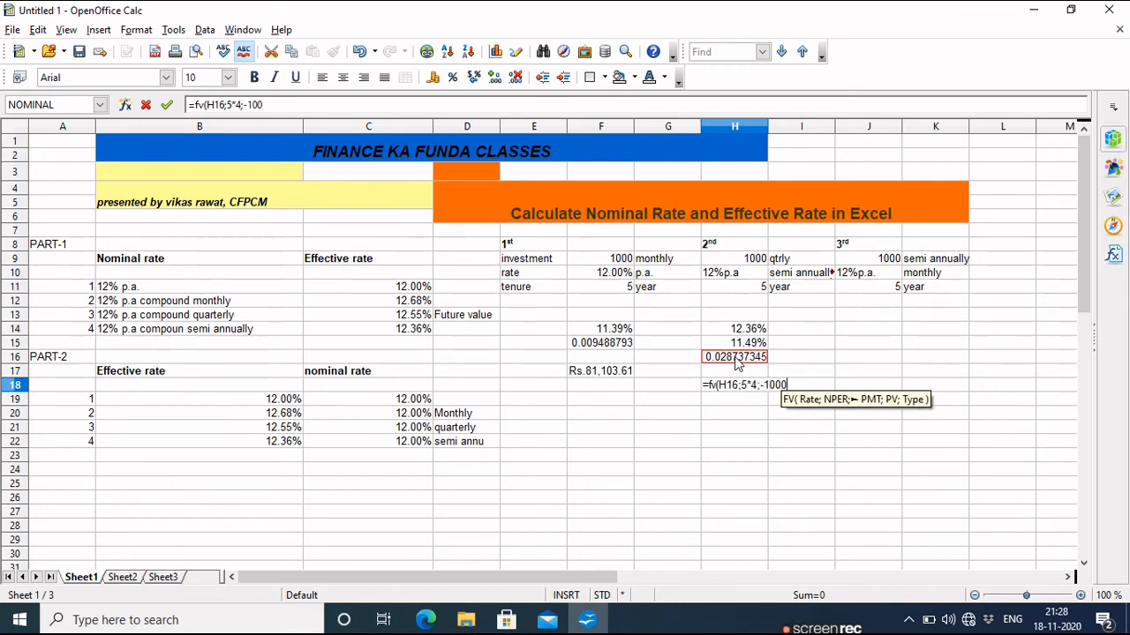
type(";0;1")
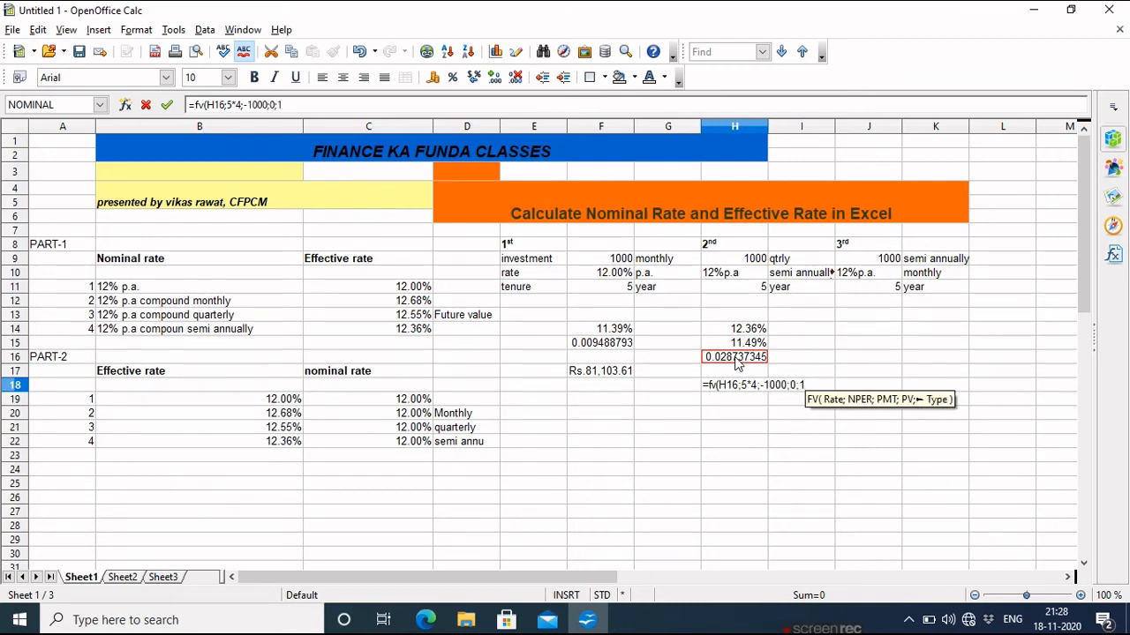
type(")")
key("Return")
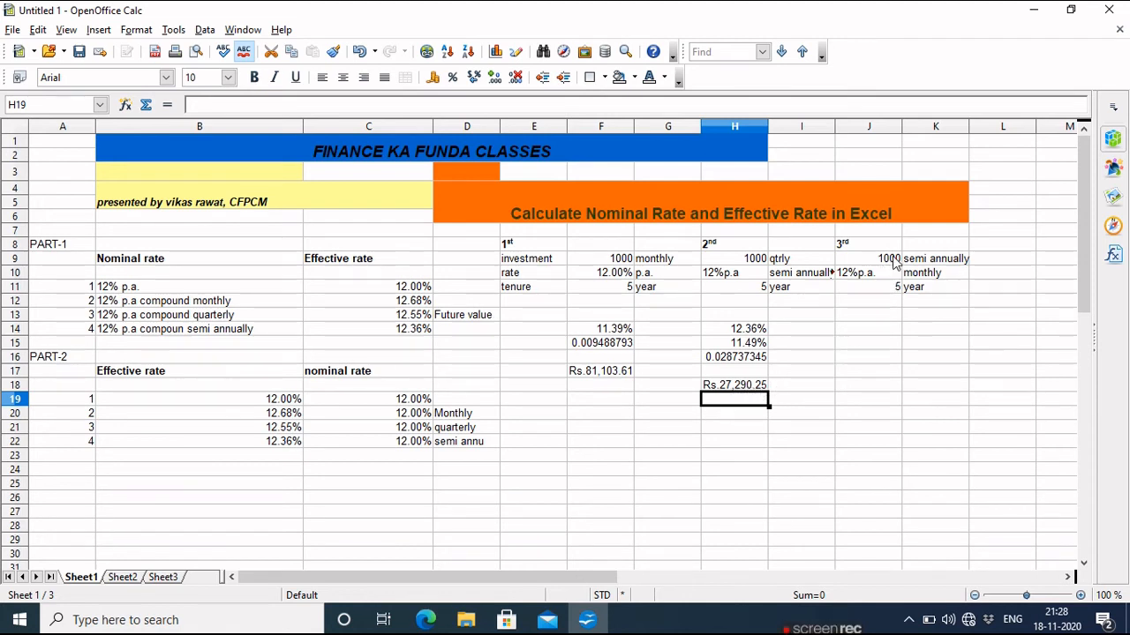
Calculate the 3rd investment's effective rate for monthly compounding in J14 with the formula =EFFECTIVE(12%;12)
left_click(852, 336)
type("=")
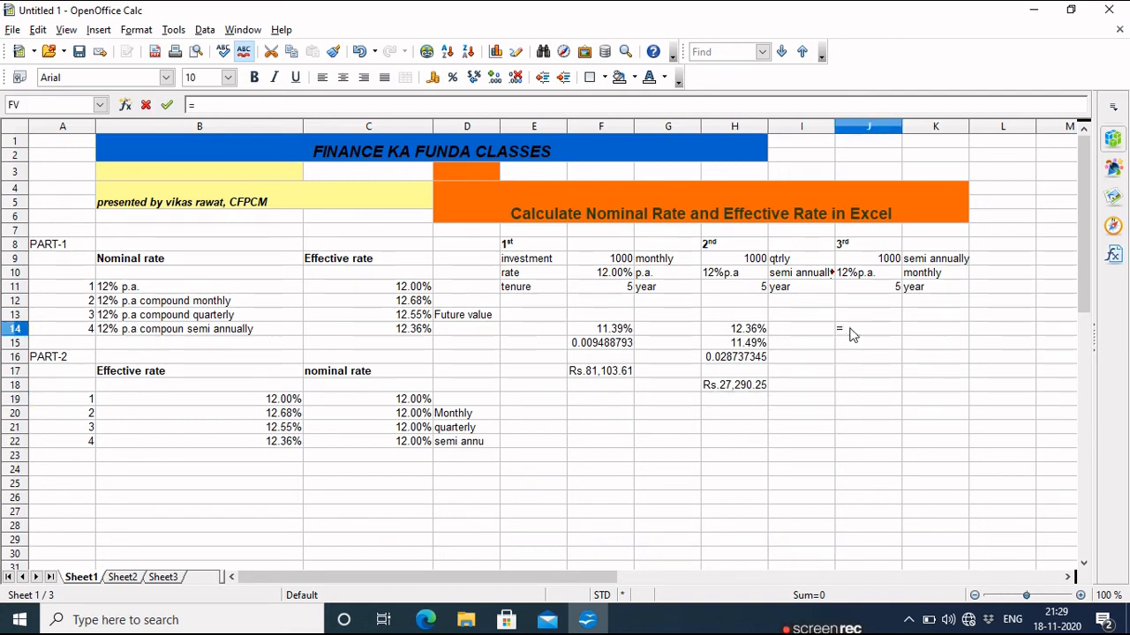
type("effect")
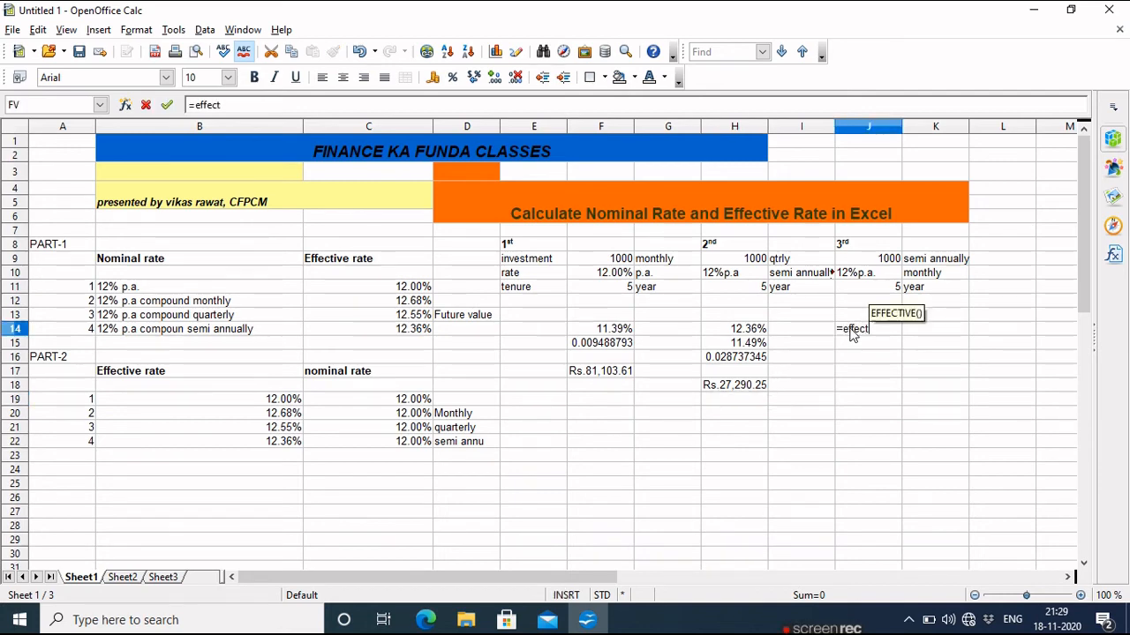
type("ive")
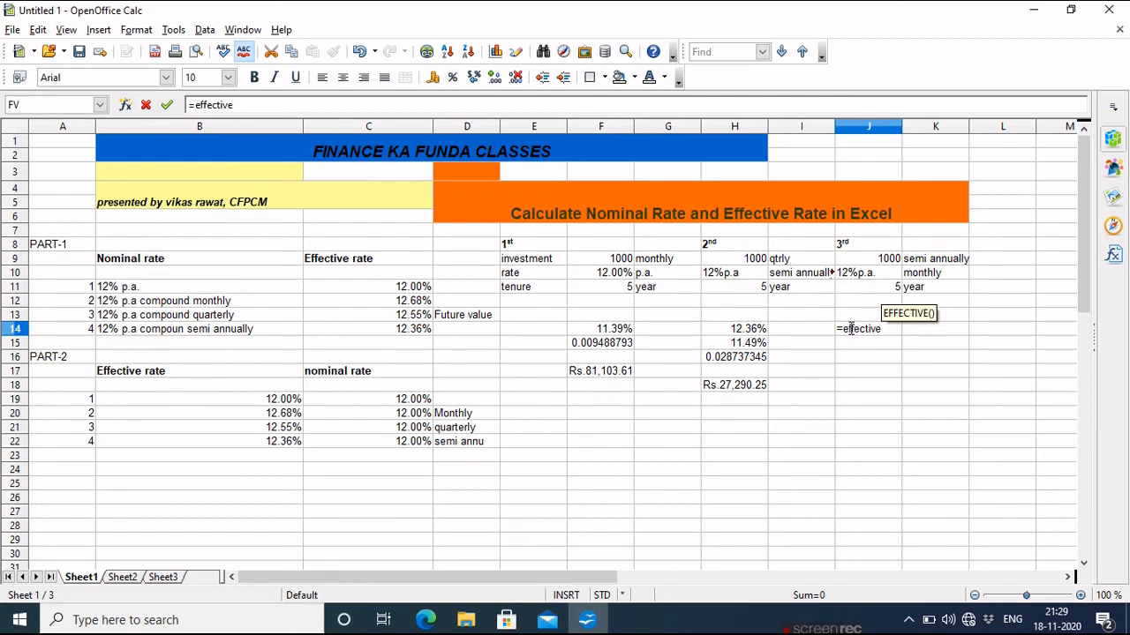
type("(")
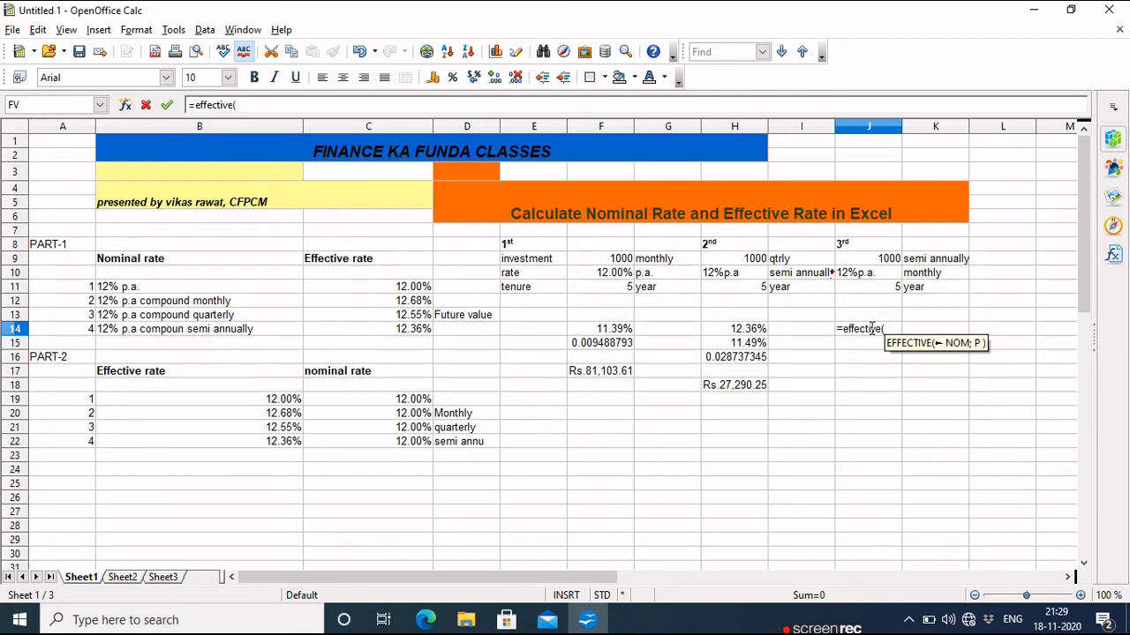
type("12")
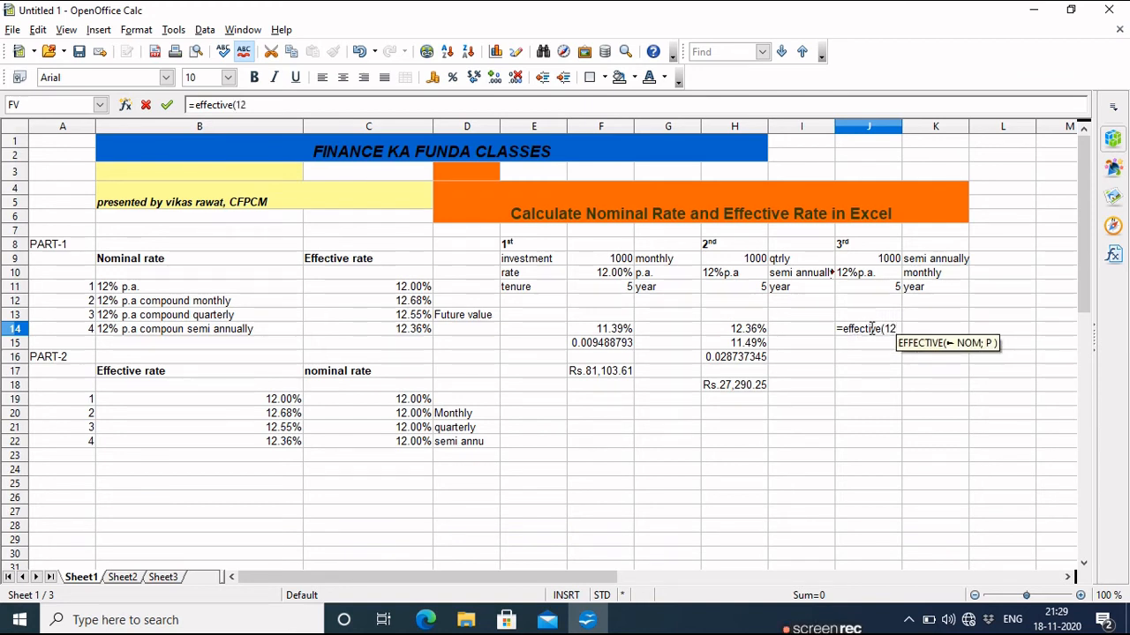
type("%")
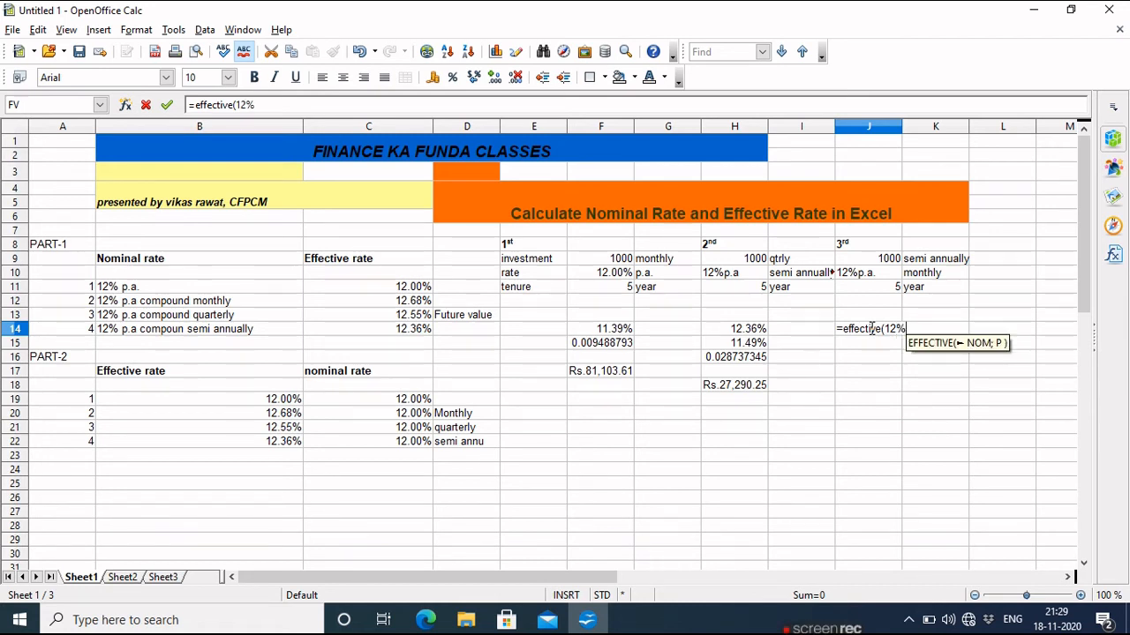
type(";12")
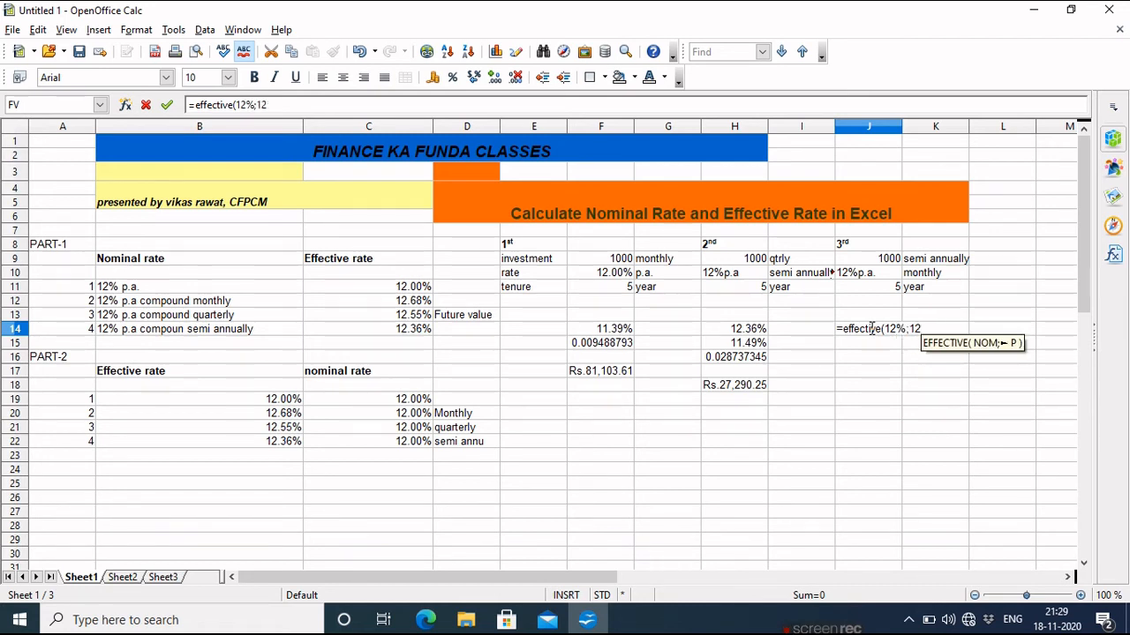
type(")")
key("Return")
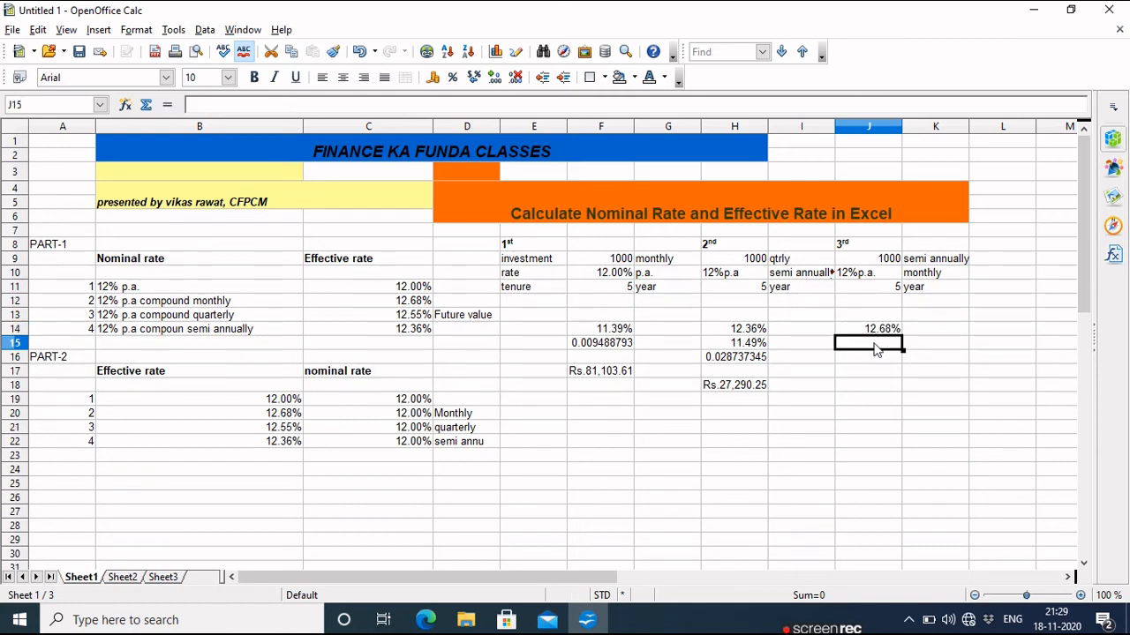
Calculate the 3rd investment's nominal rate for semi-annual compounding in J15 with the formula =NOMINAL(J14;2)
type("=n")
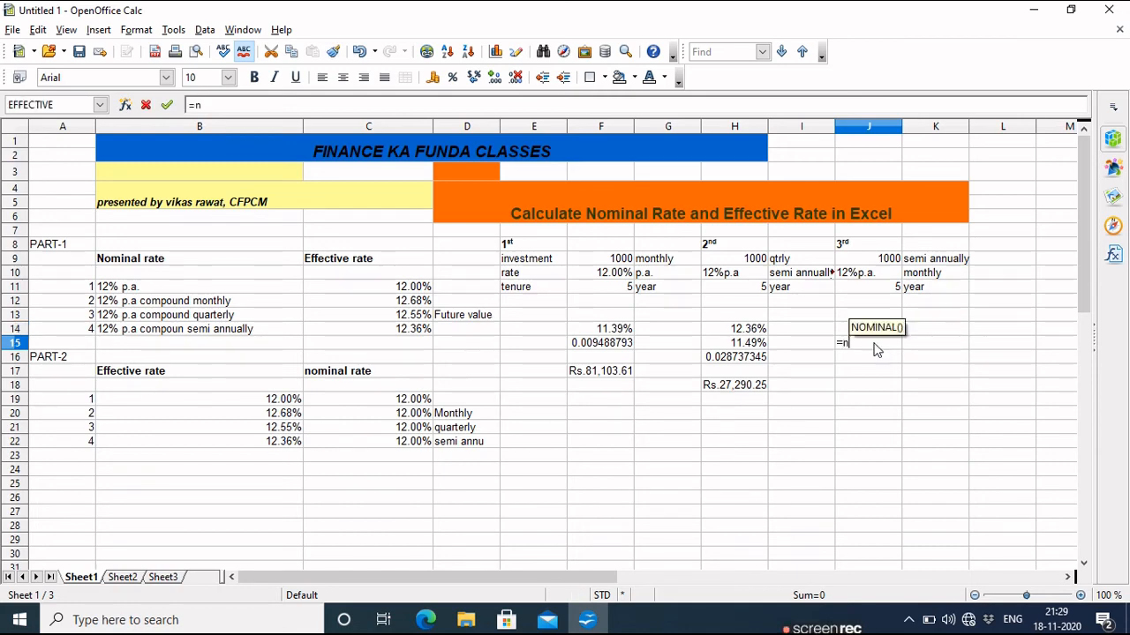
type("ominal(")
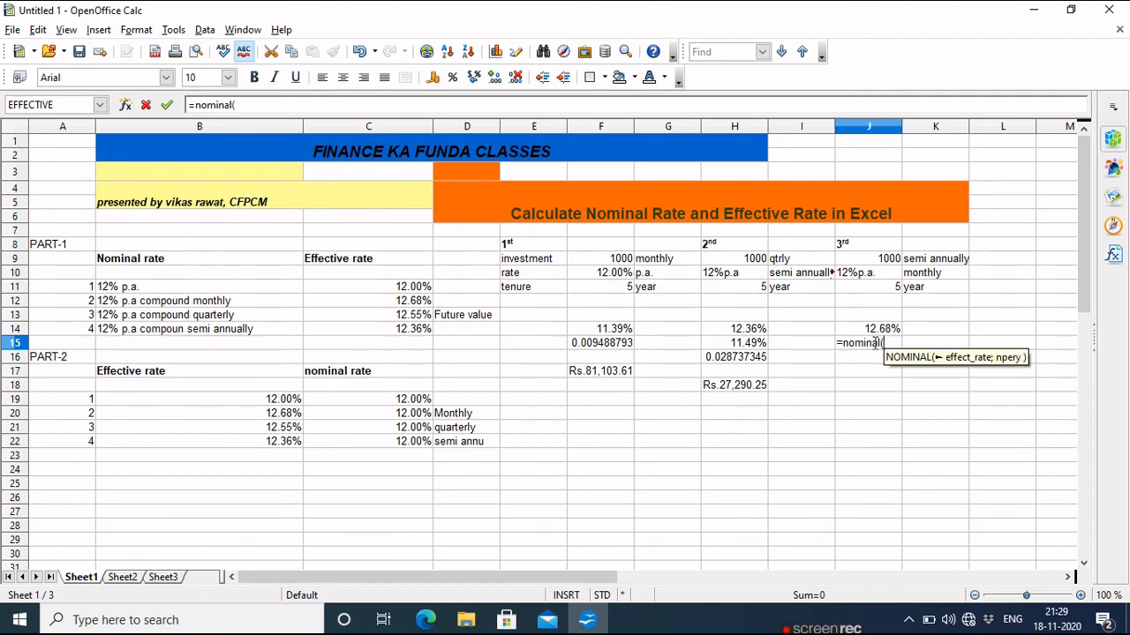
type("12")
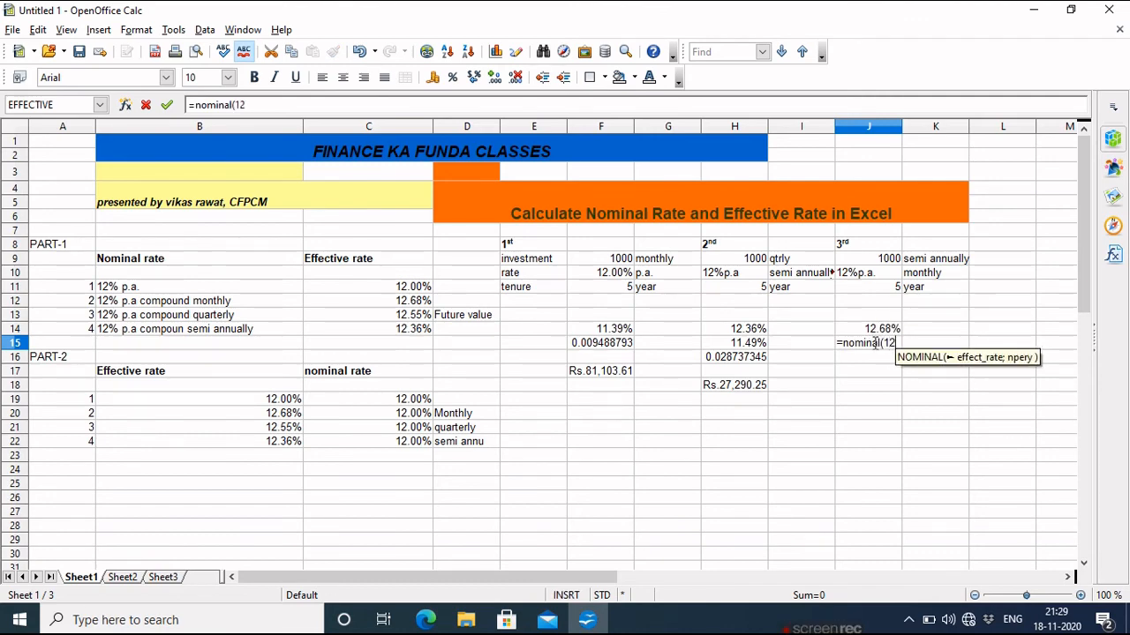
key("BackSpace")
key("BackSpace")
type("J14;")
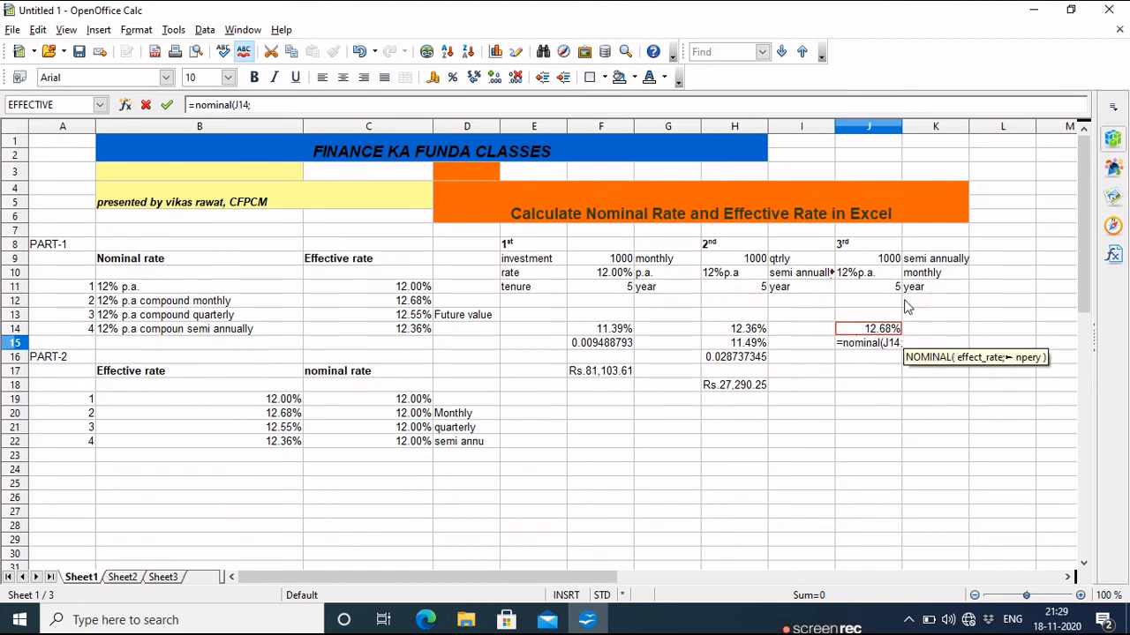
type("2)")
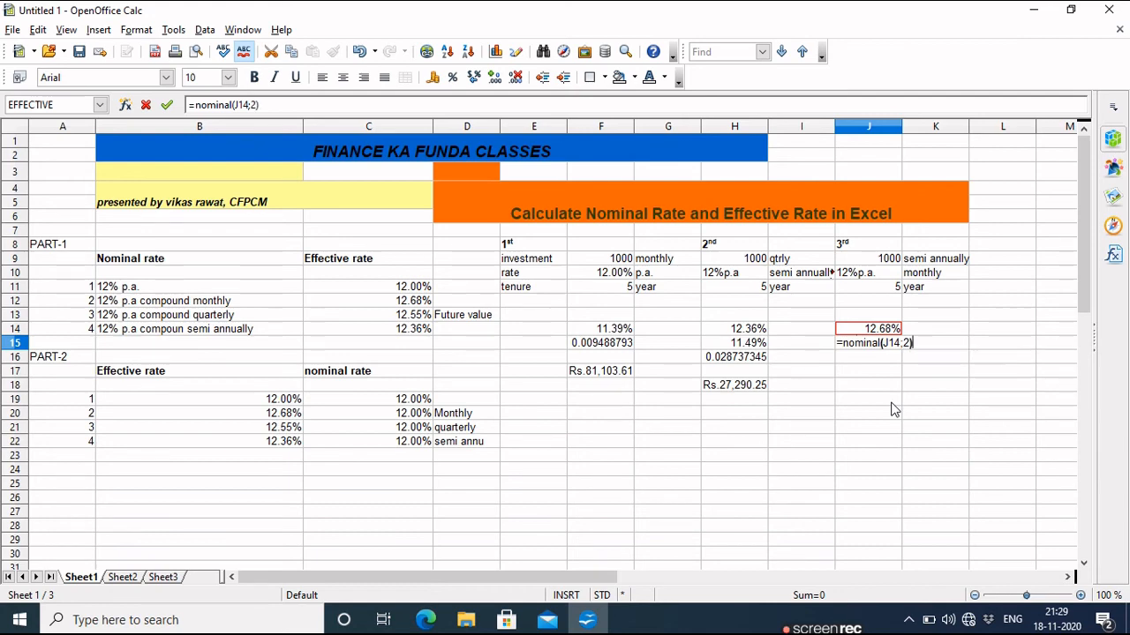
key("Return")
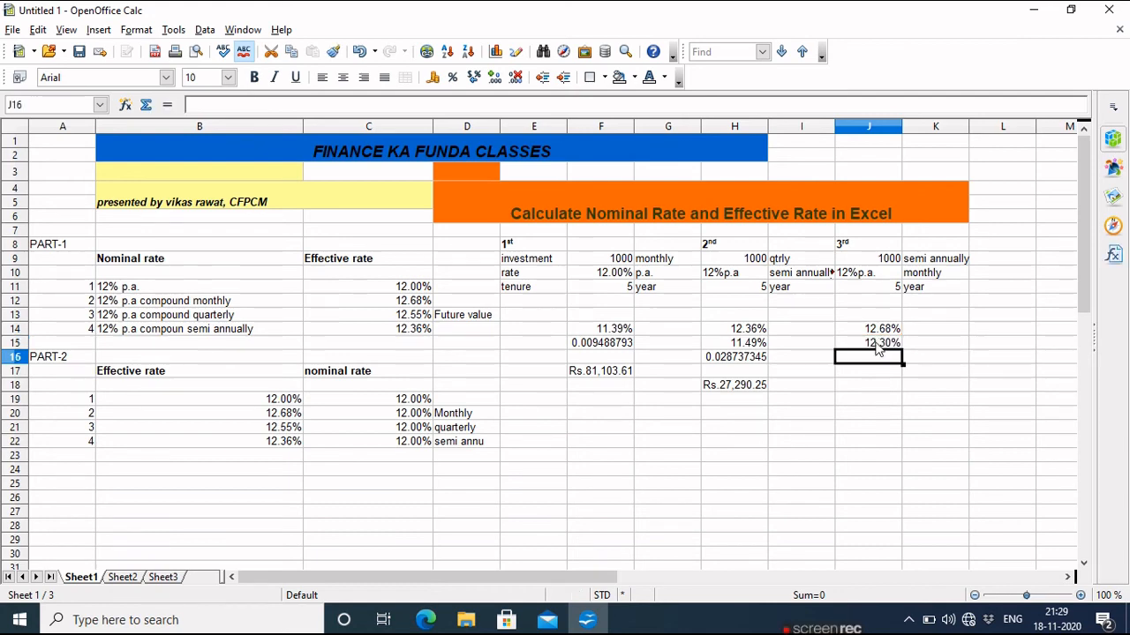
Calculate the 3rd investment's half-yearly rate in J16 with the formula =J15/2
left_click(878, 344)
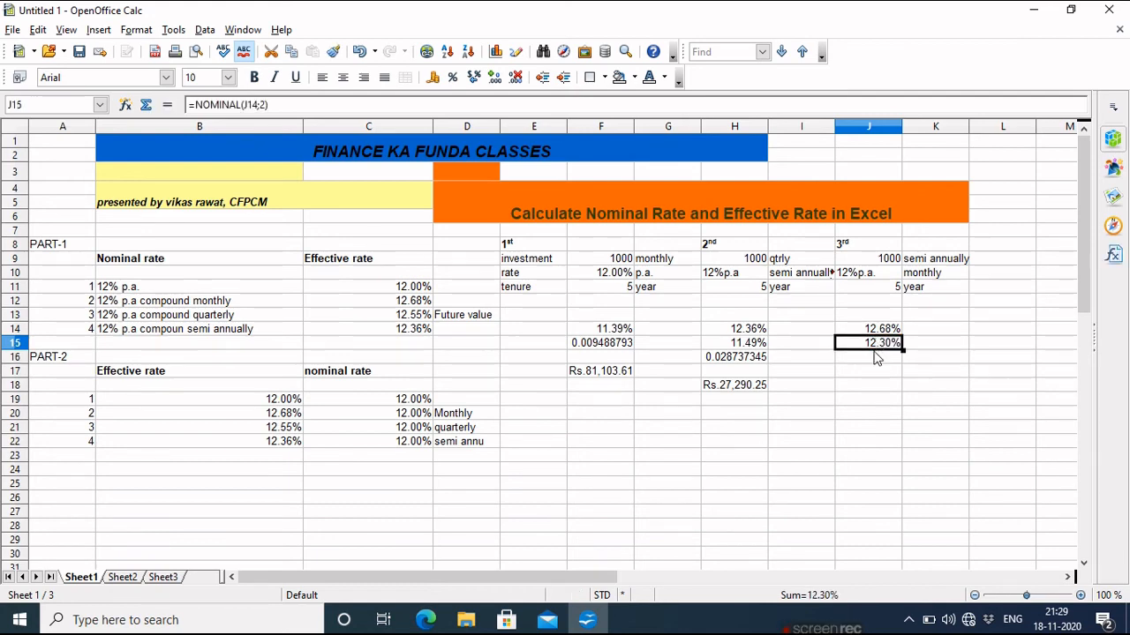
left_click(874, 359)
type("=")
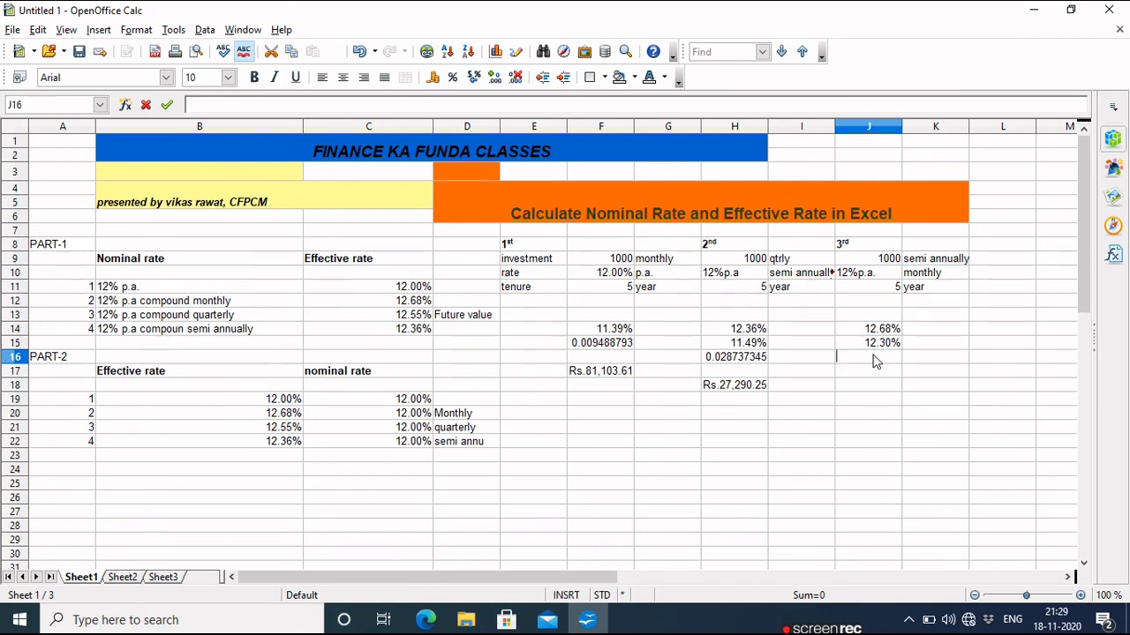
key("Up")
type("/2")
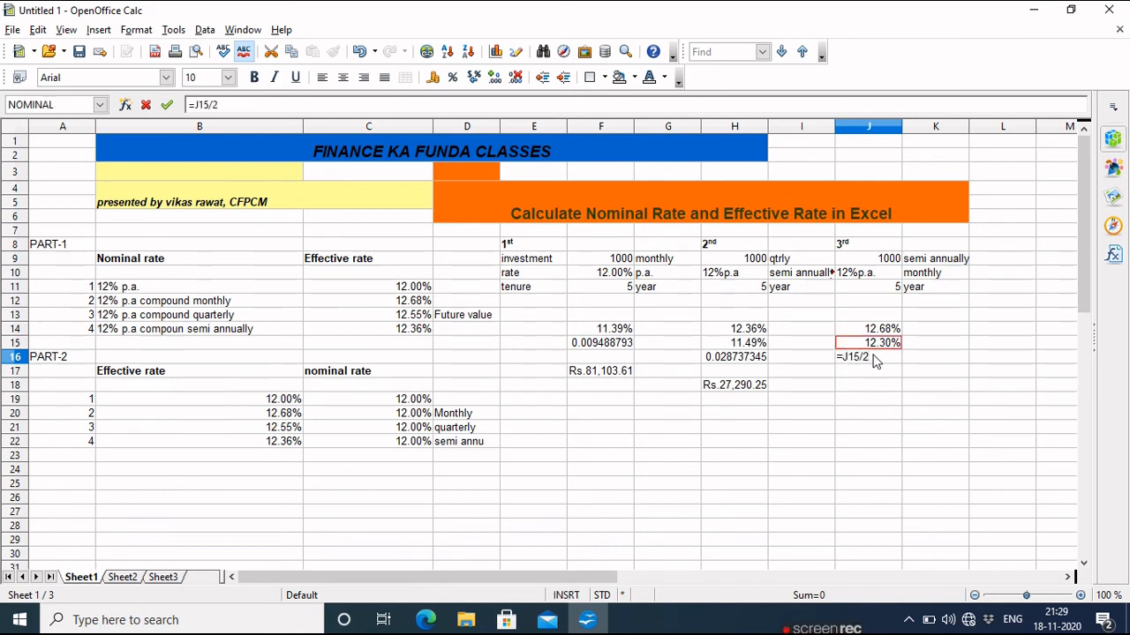
key("Return")
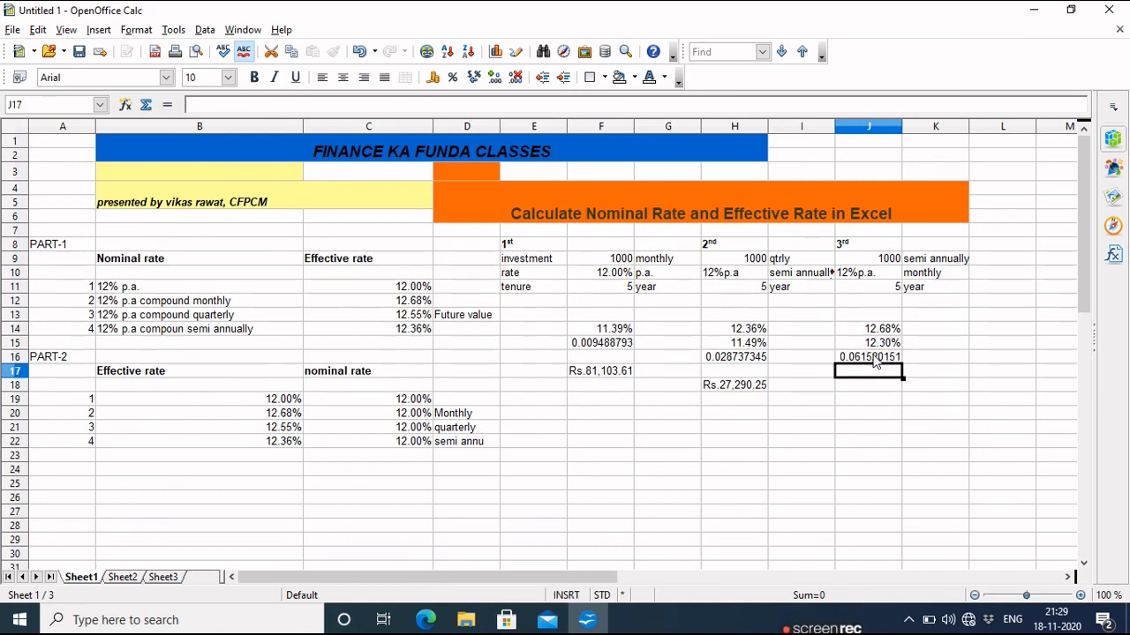
Calculate the 3rd investment's future value in J18 with the formula =FV(J16;5*2;-1000;0;1)
key("Down")
type("=")
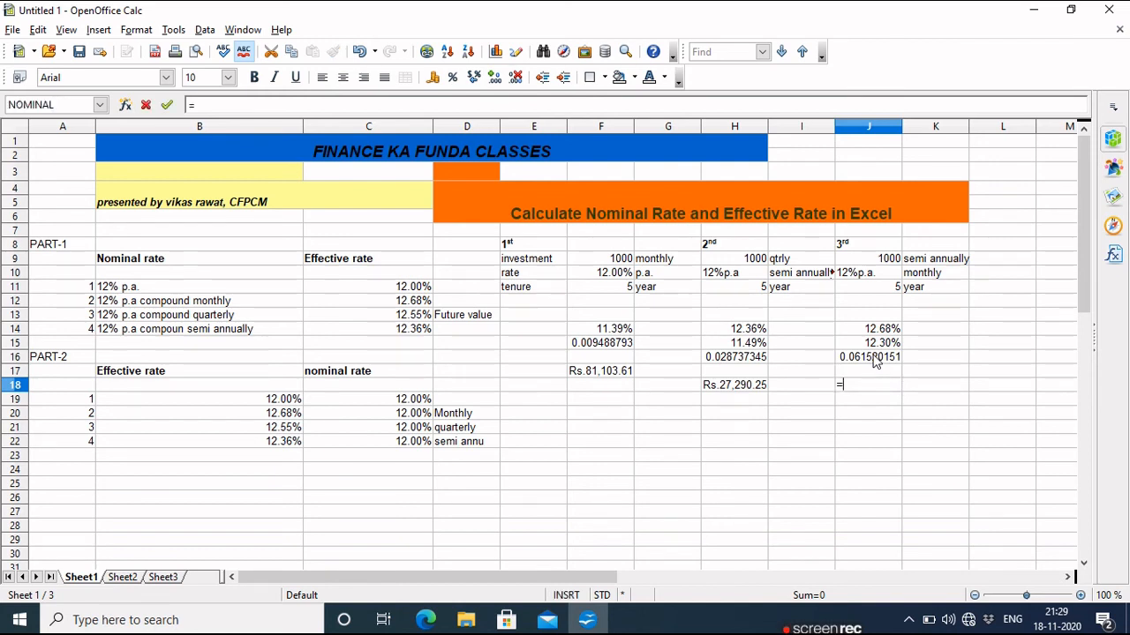
type("fv(")
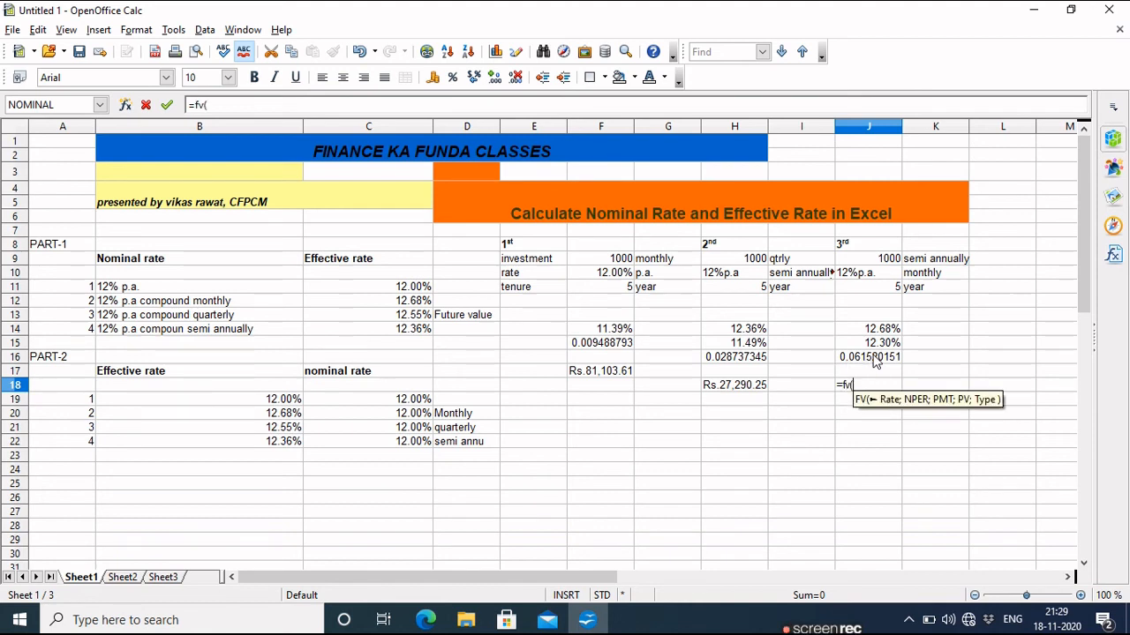
left_click(875, 363)
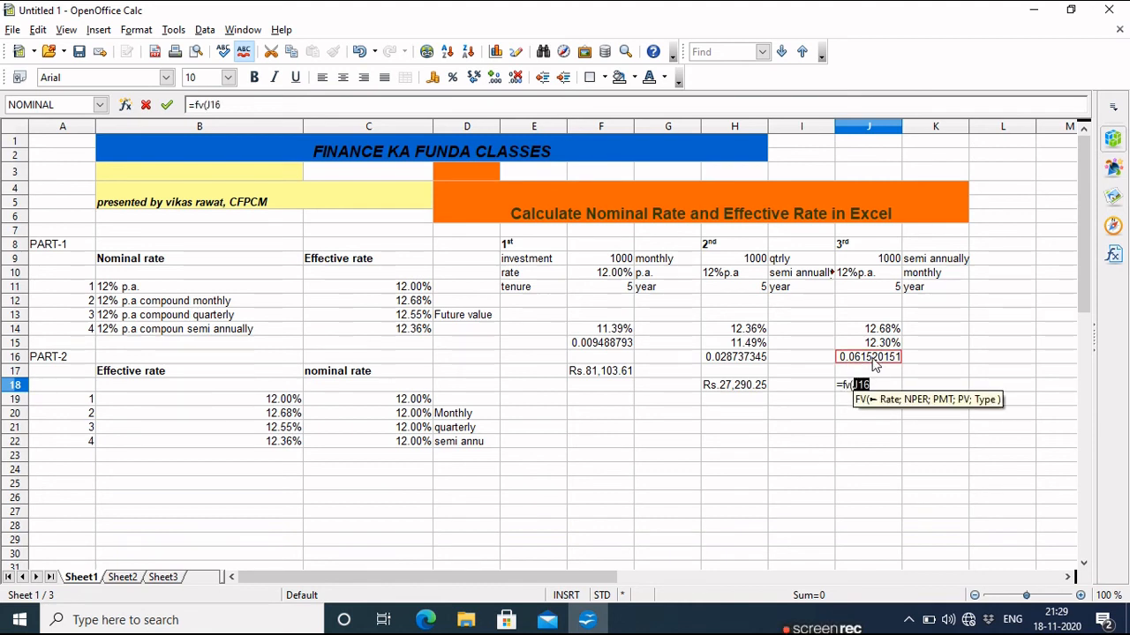
type(";")
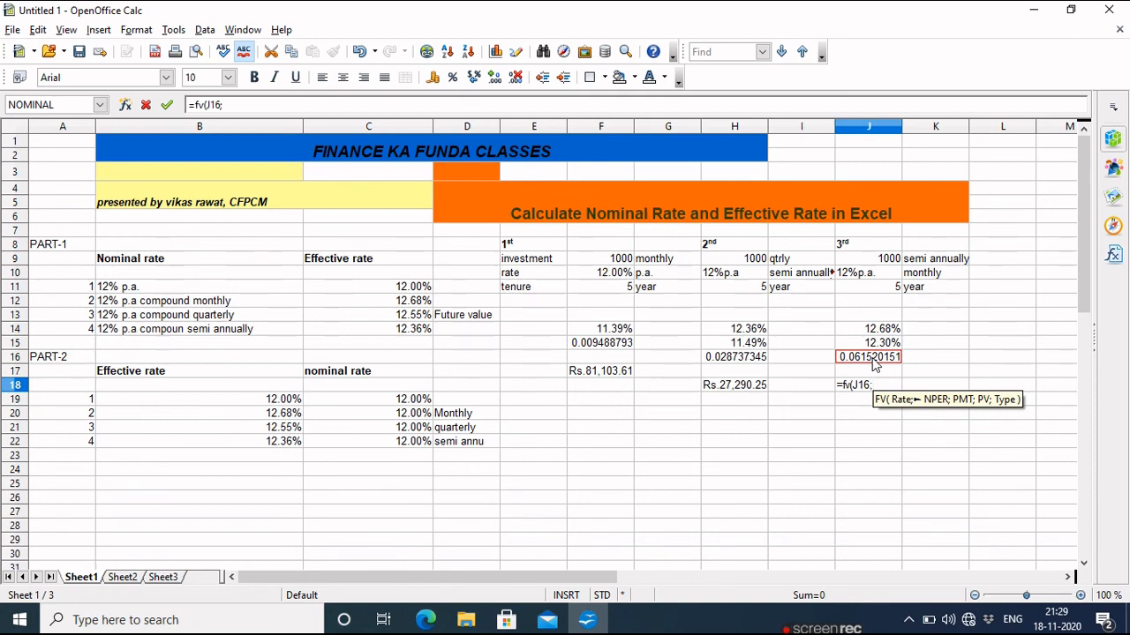
type("5*2")
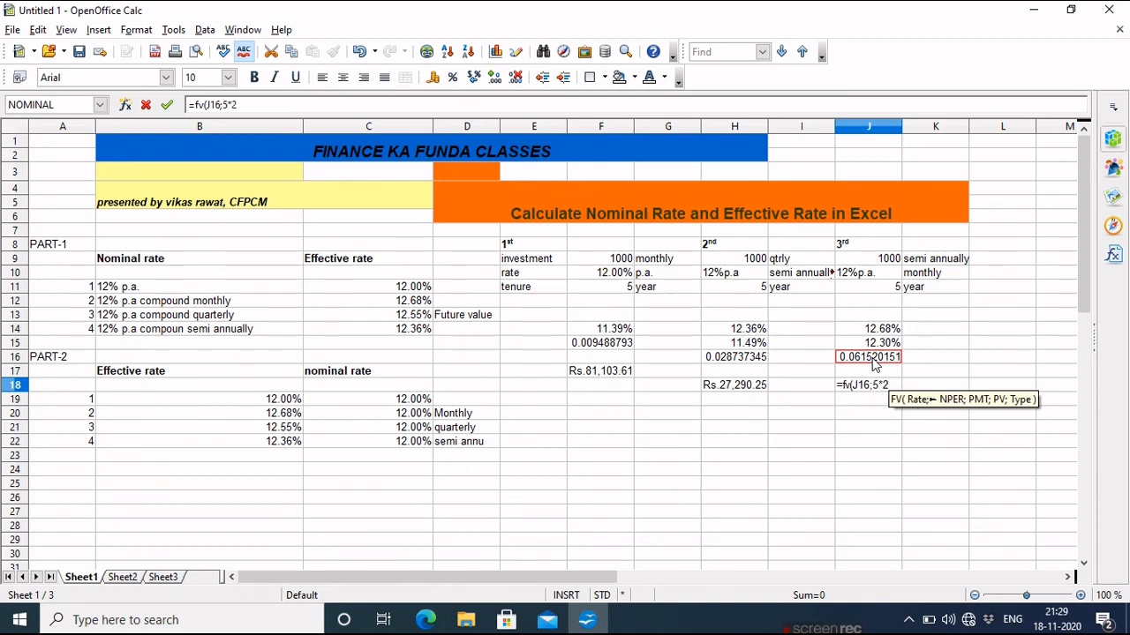
type(";-1000;")
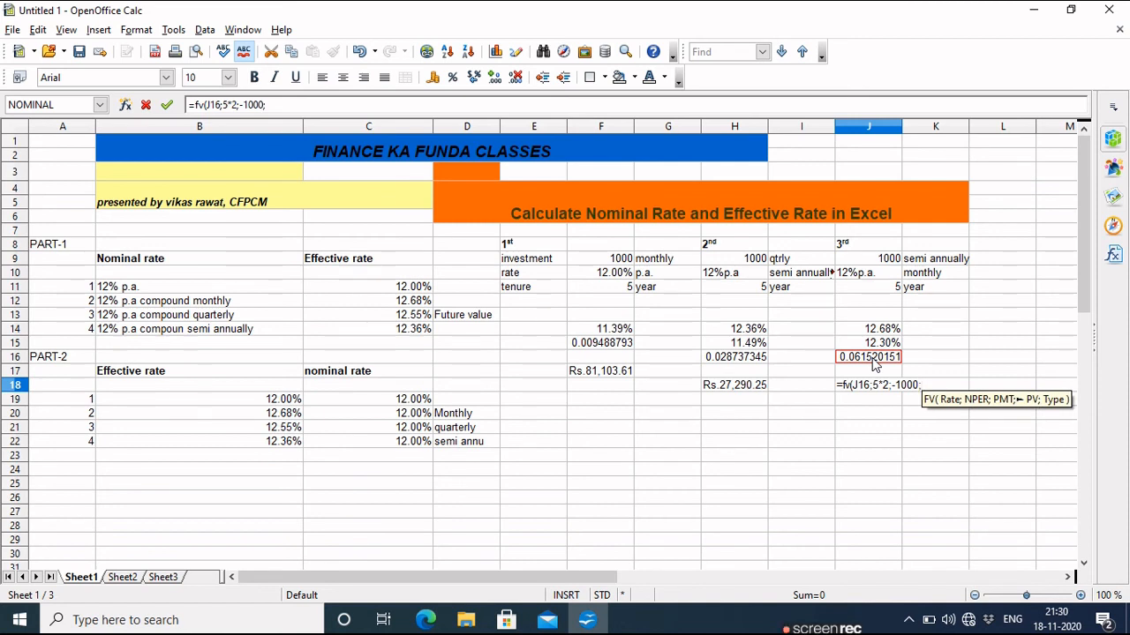
type("0;1")
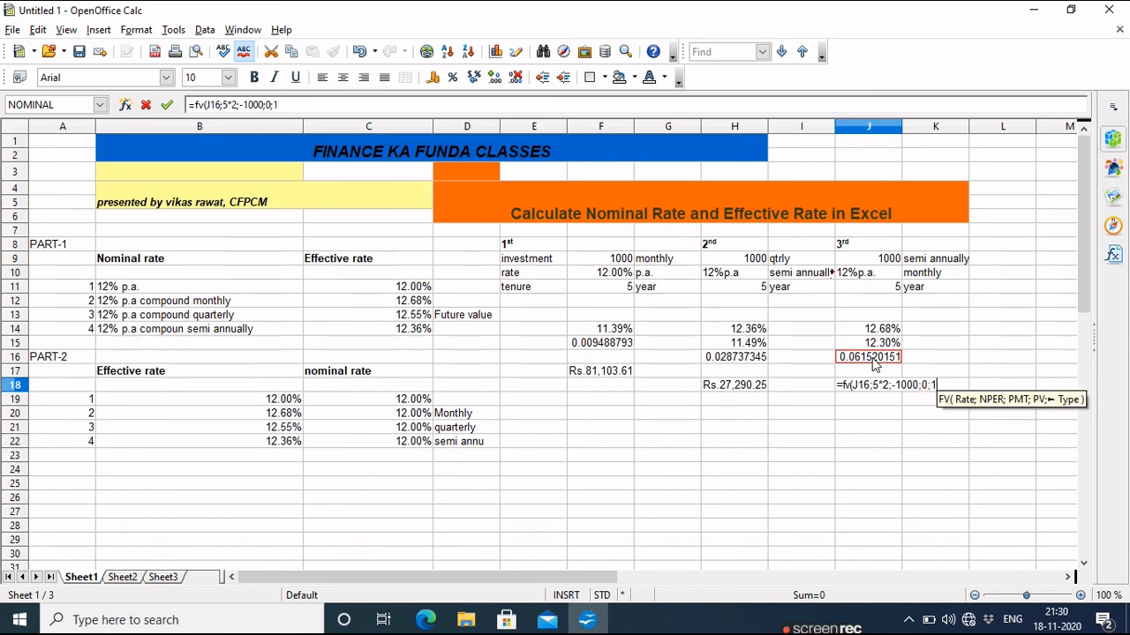
type(")")
key("Return")
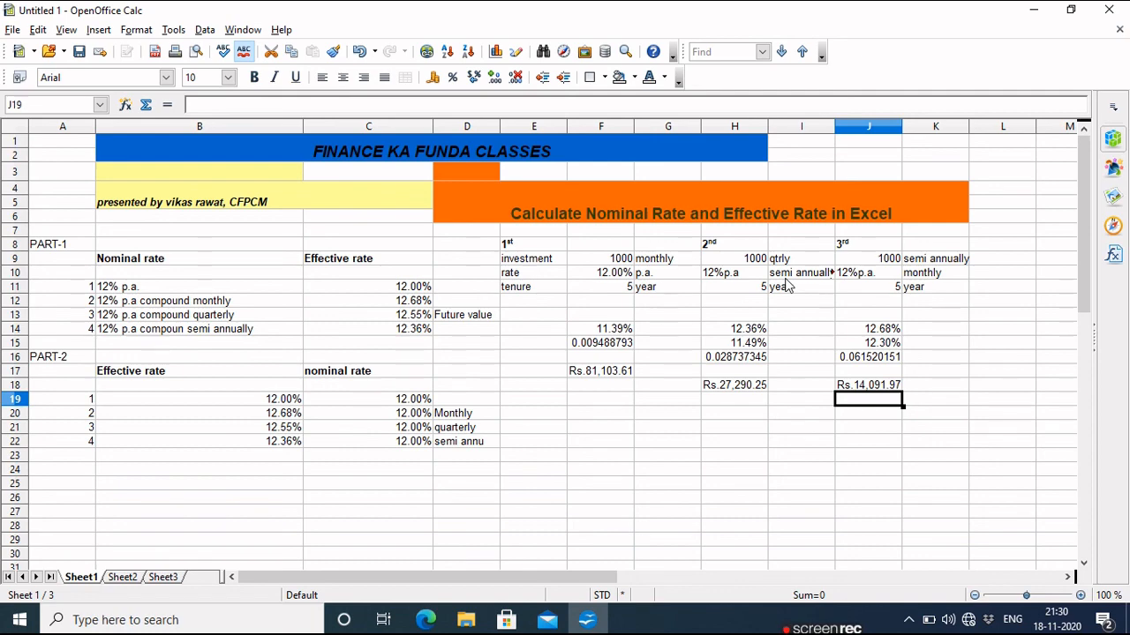
Review the future values of the three investments in F17, H18 and J18, and view the closing note in B39:B41
key("Up")
key("Left")
key("Left")
key("Left")
key("Left")
key("Up")
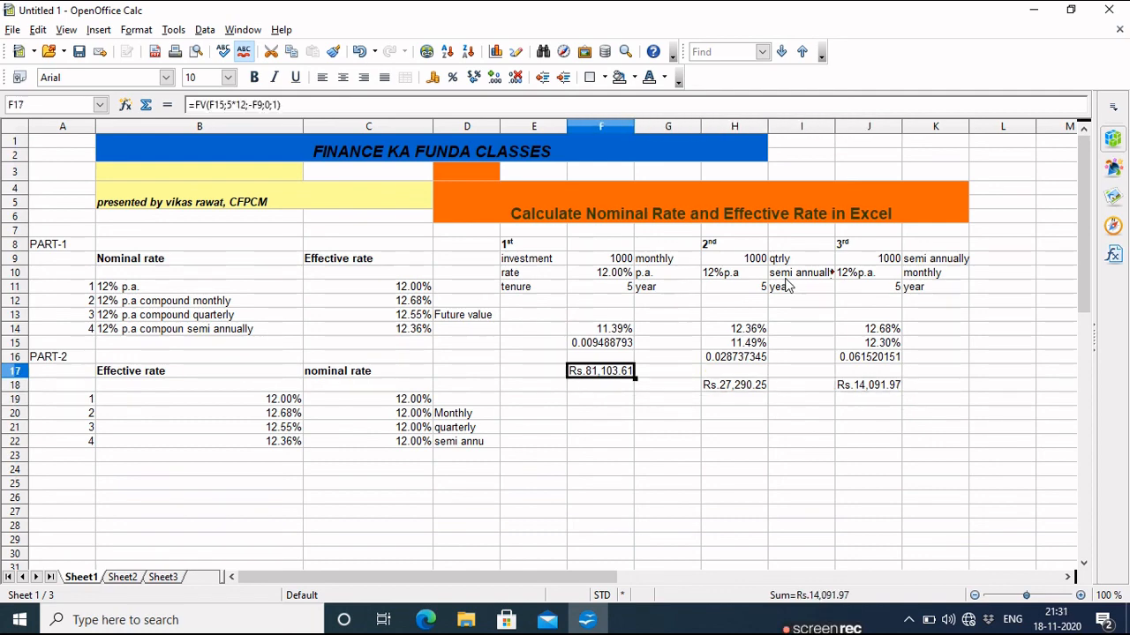
key("Right")
key("Left")
key("Down")
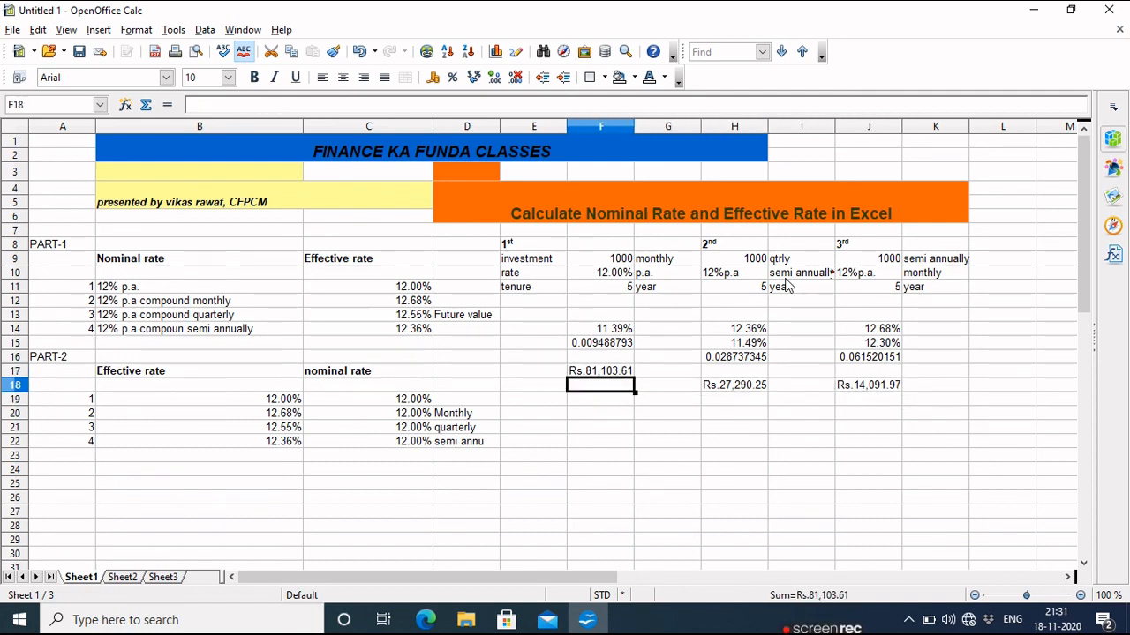
key("Right")
key("Right")
key("Right")
key("Right")
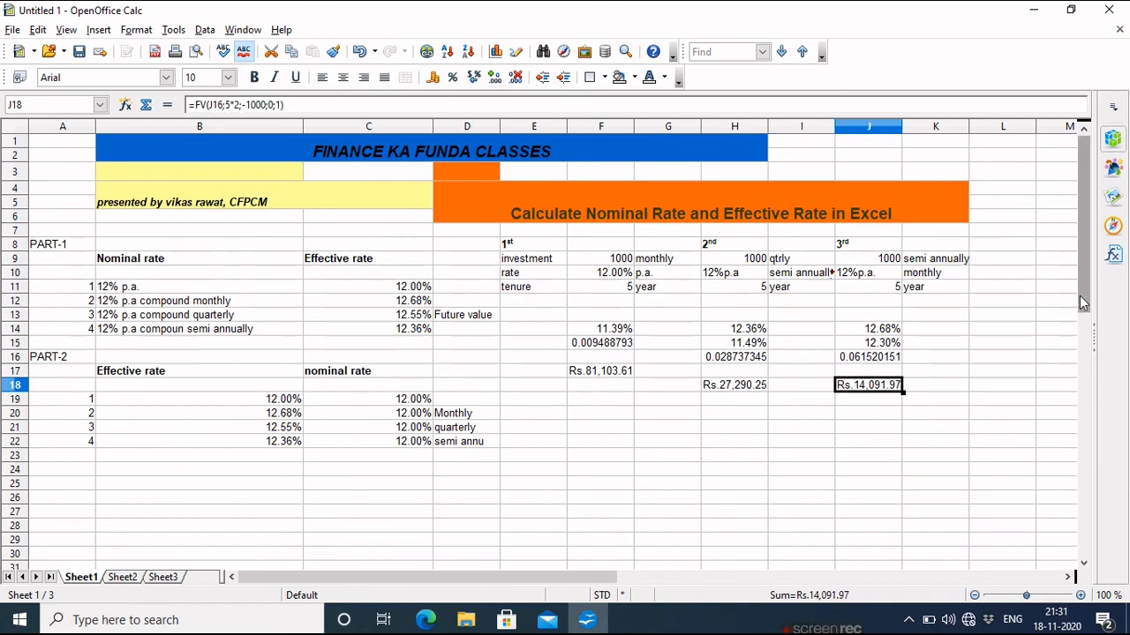
left_click_drag(1079, 295, 1077, 433)
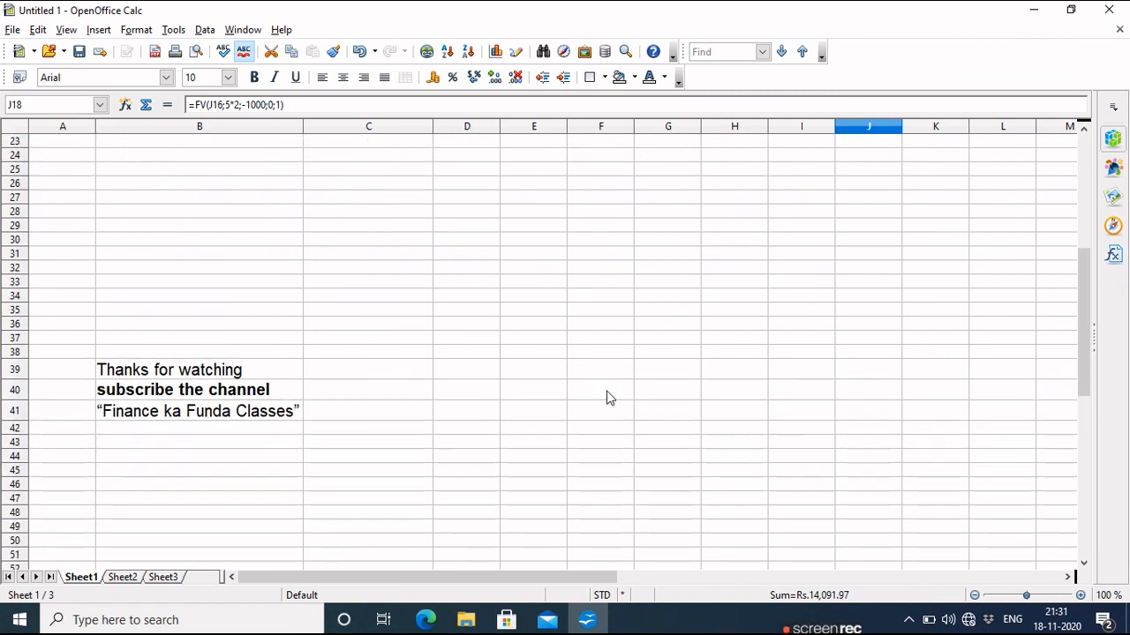